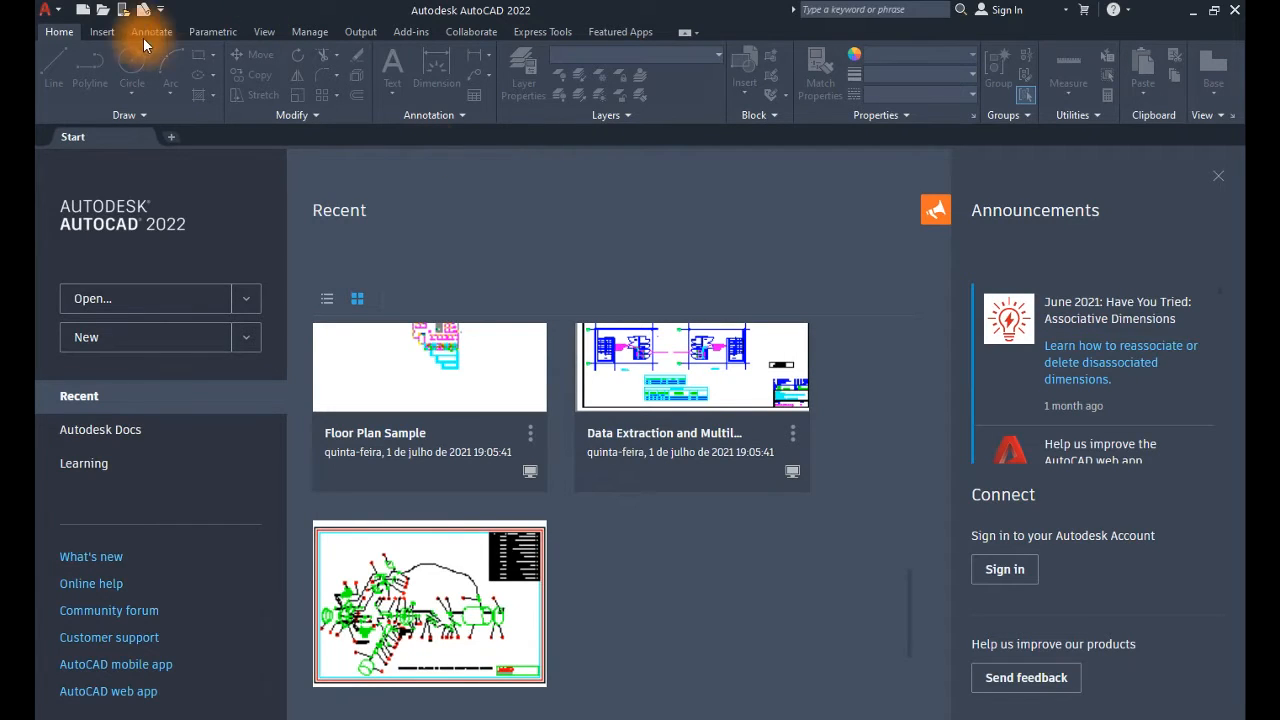
Step: Create a drawing from the acadiso template and accept Millimeters as its insertion scale units
click(85, 14)
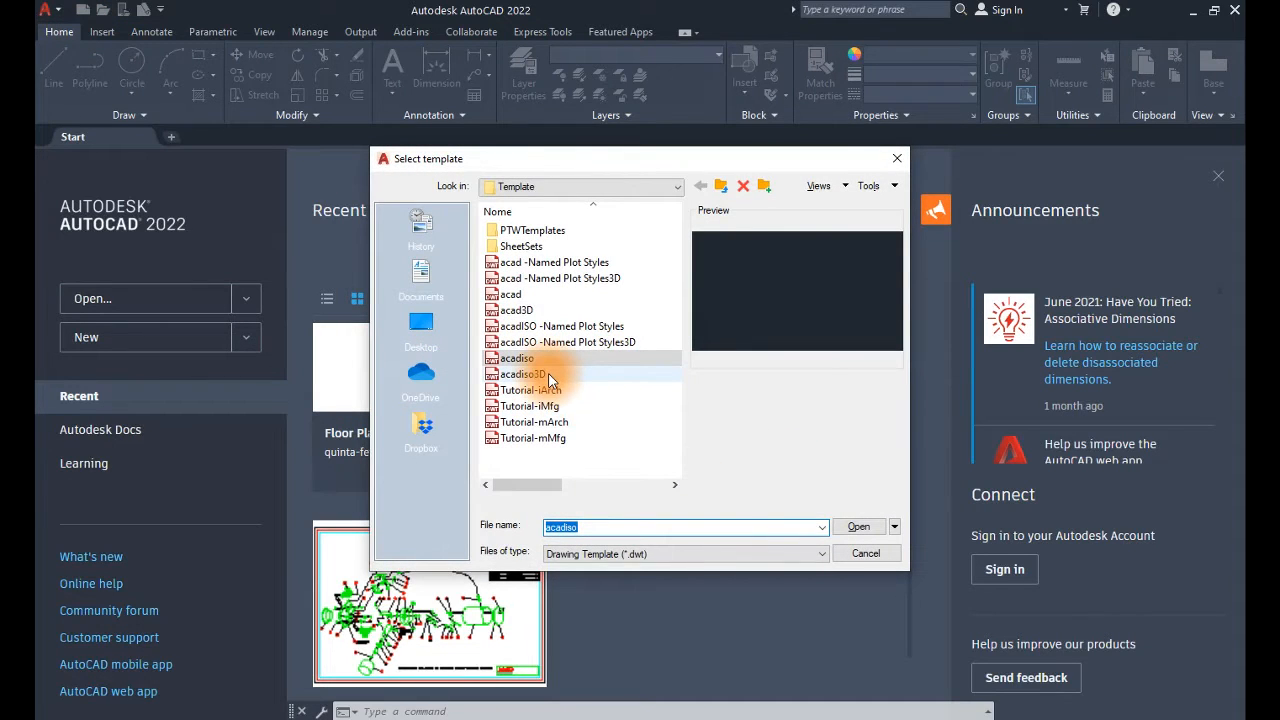
click(852, 527)
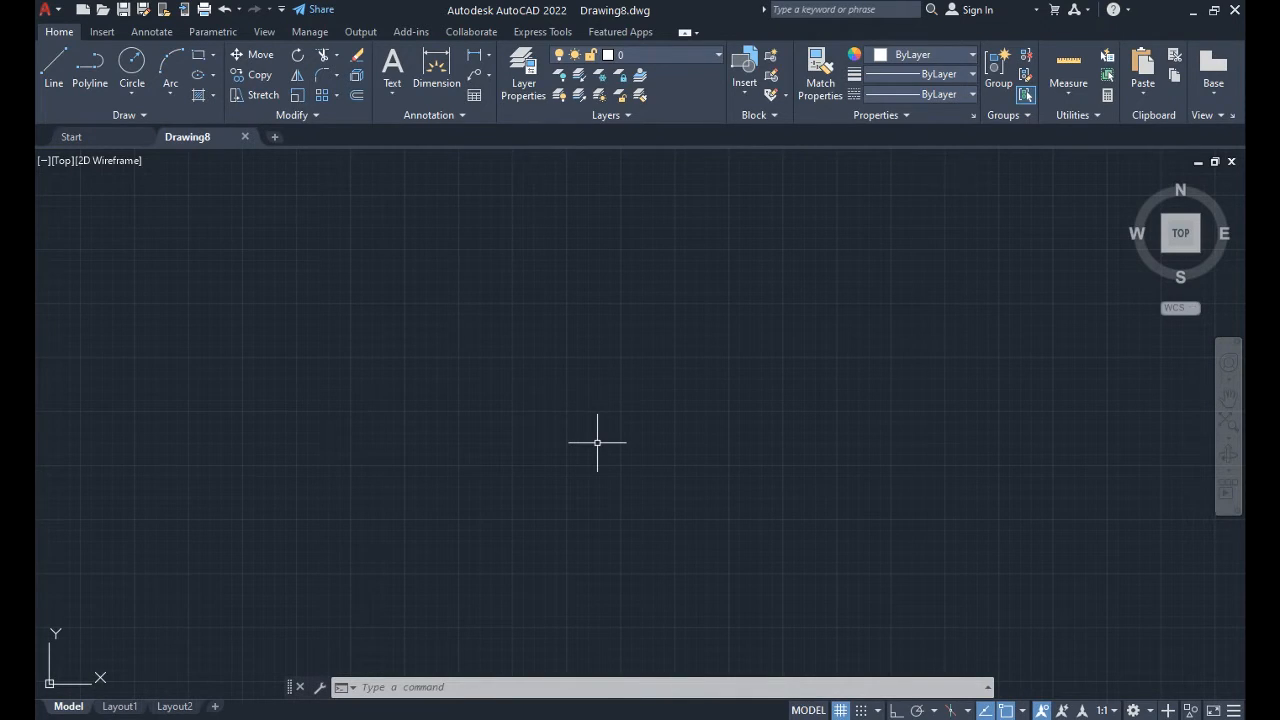
text(UNITS)
key(Return)
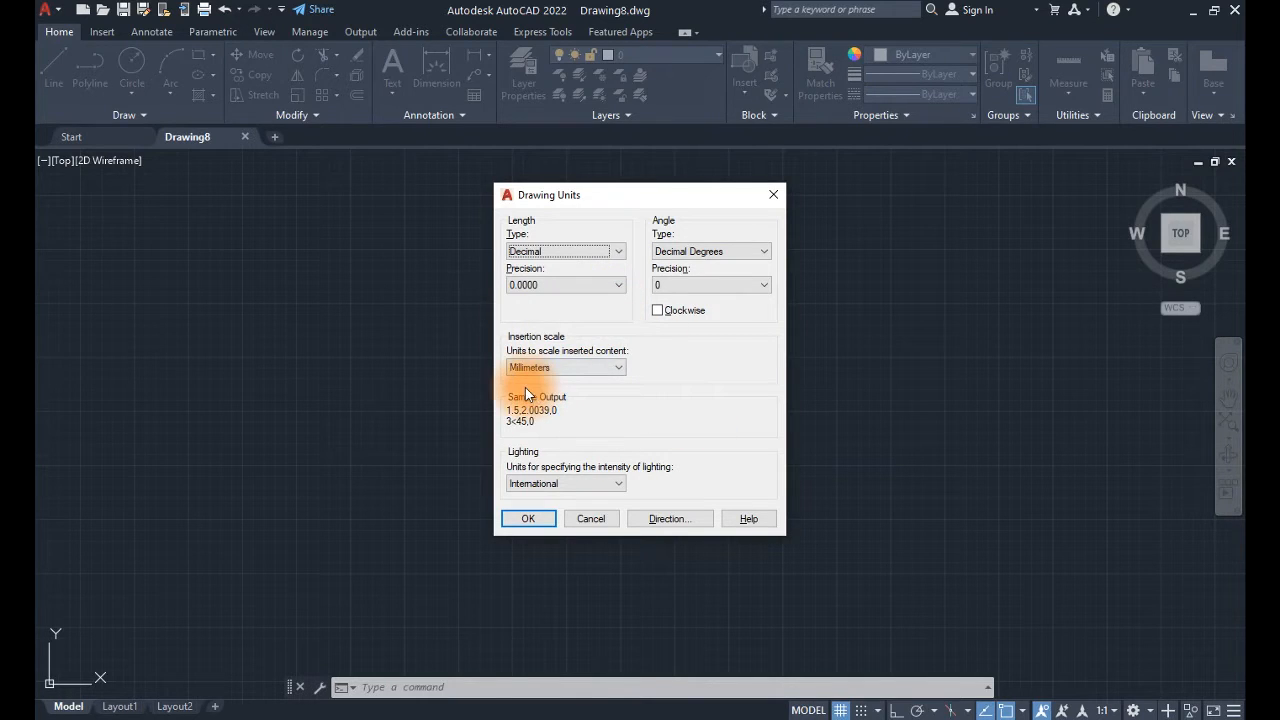
click(610, 368)
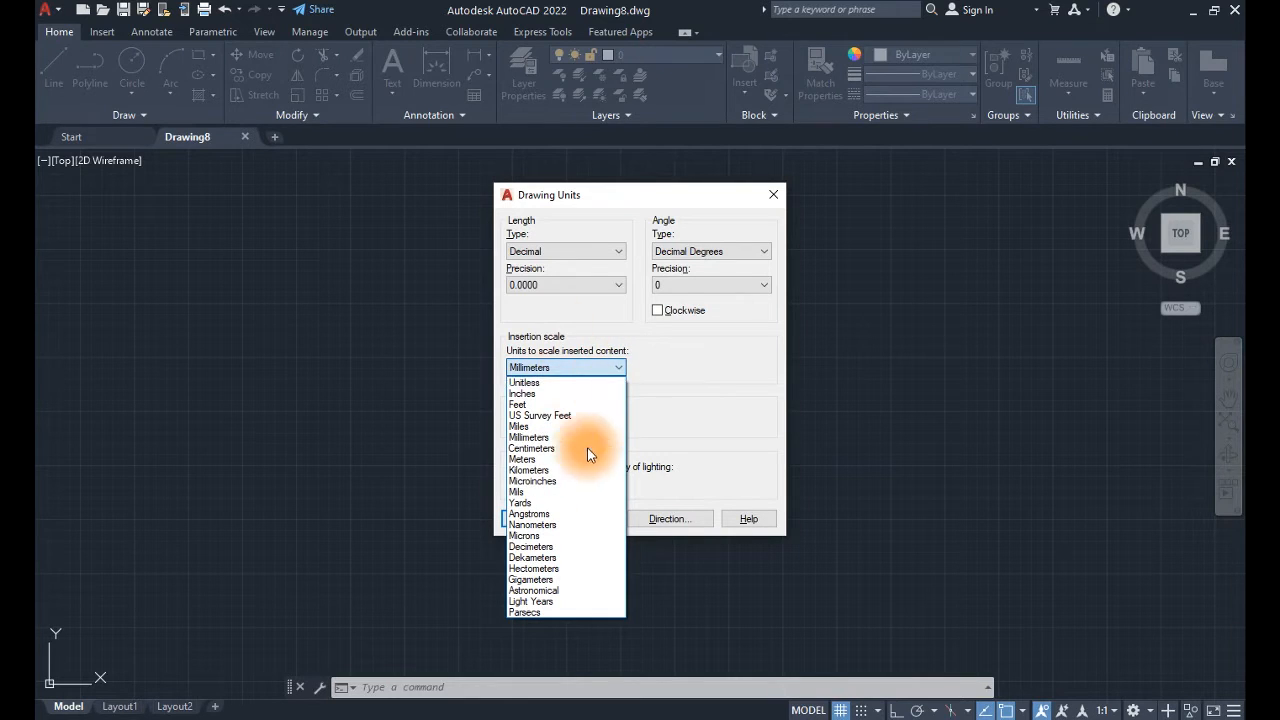
click(643, 371)
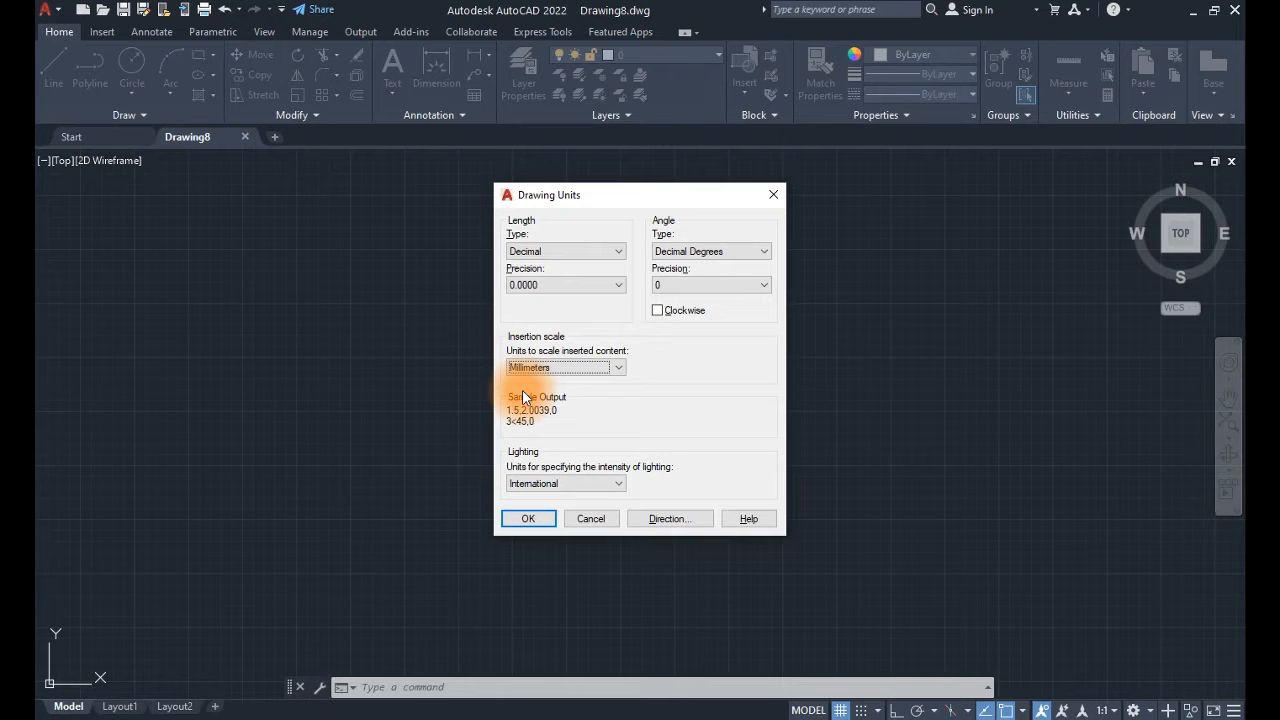
click(510, 520)
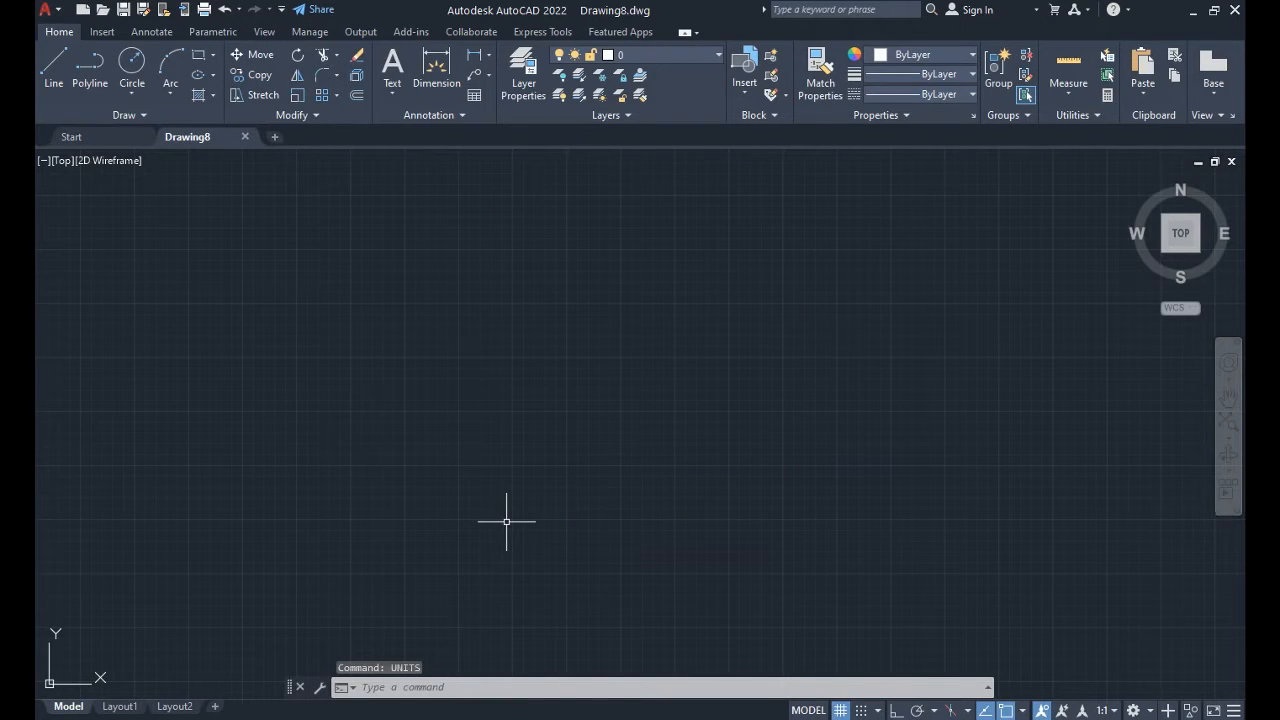
Step: Turn off the drawing grid display
click(840, 710)
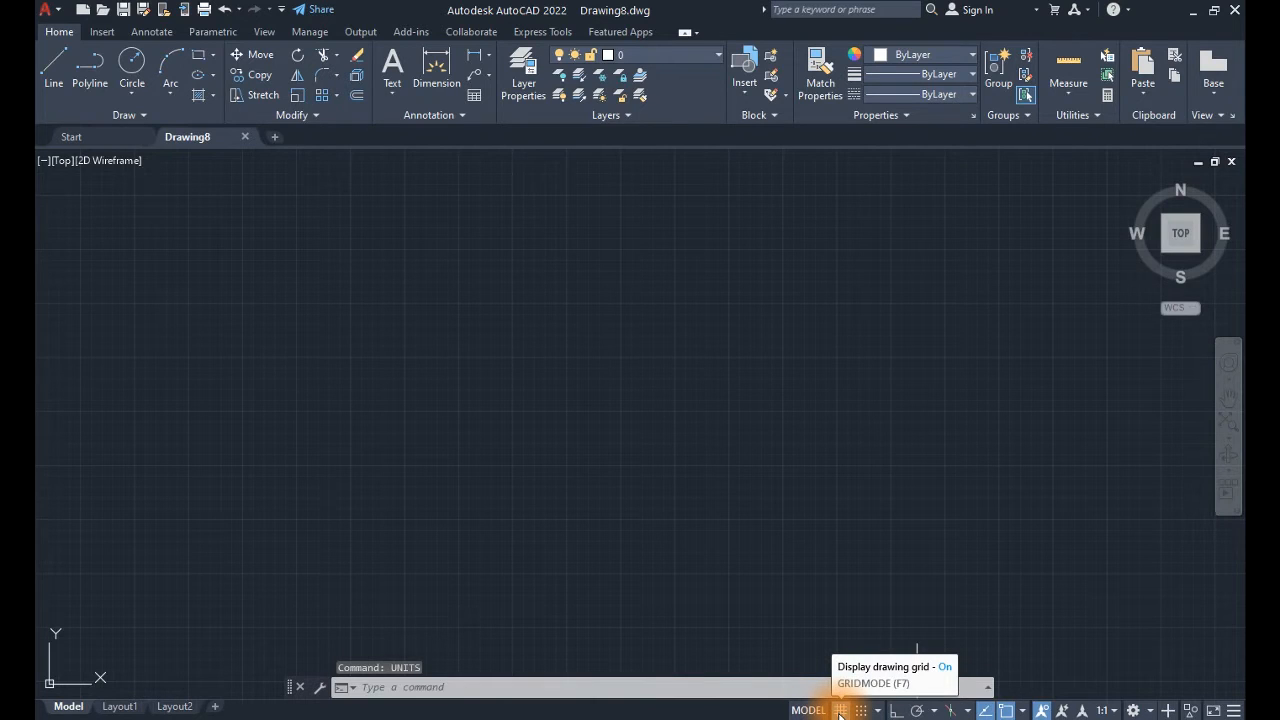
click(840, 710)
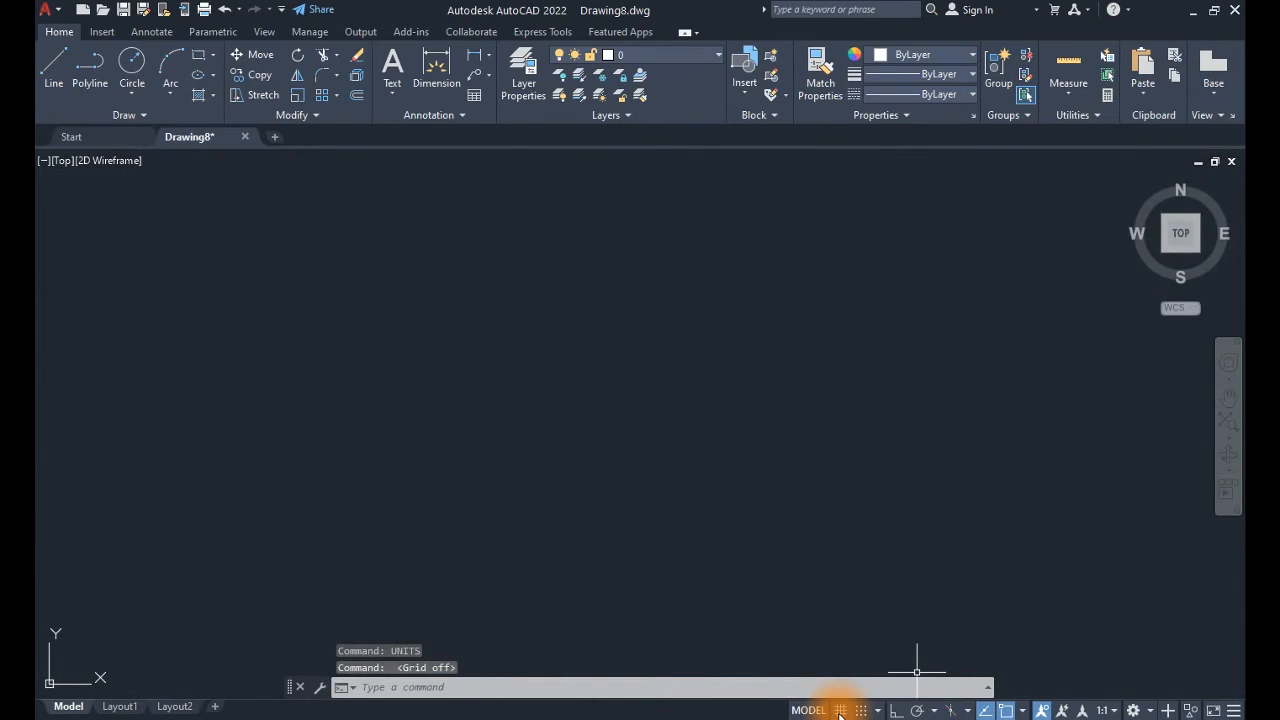
mouse_move(245, 544)
middle_down()
mouse_move(516, 443)
mouse_move(832, 364)
mouse_move(443, 420)
mouse_move(760, 317)
mouse_move(287, 513)
mouse_move(774, 289)
mouse_move(551, 411)
mouse_move(580, 371)
mouse_move(839, 271)
mouse_move(234, 531)
mouse_move(963, 243)
mouse_move(546, 443)
mouse_move(725, 297)
mouse_move(754, 303)
mouse_move(652, 369)
middle_up()
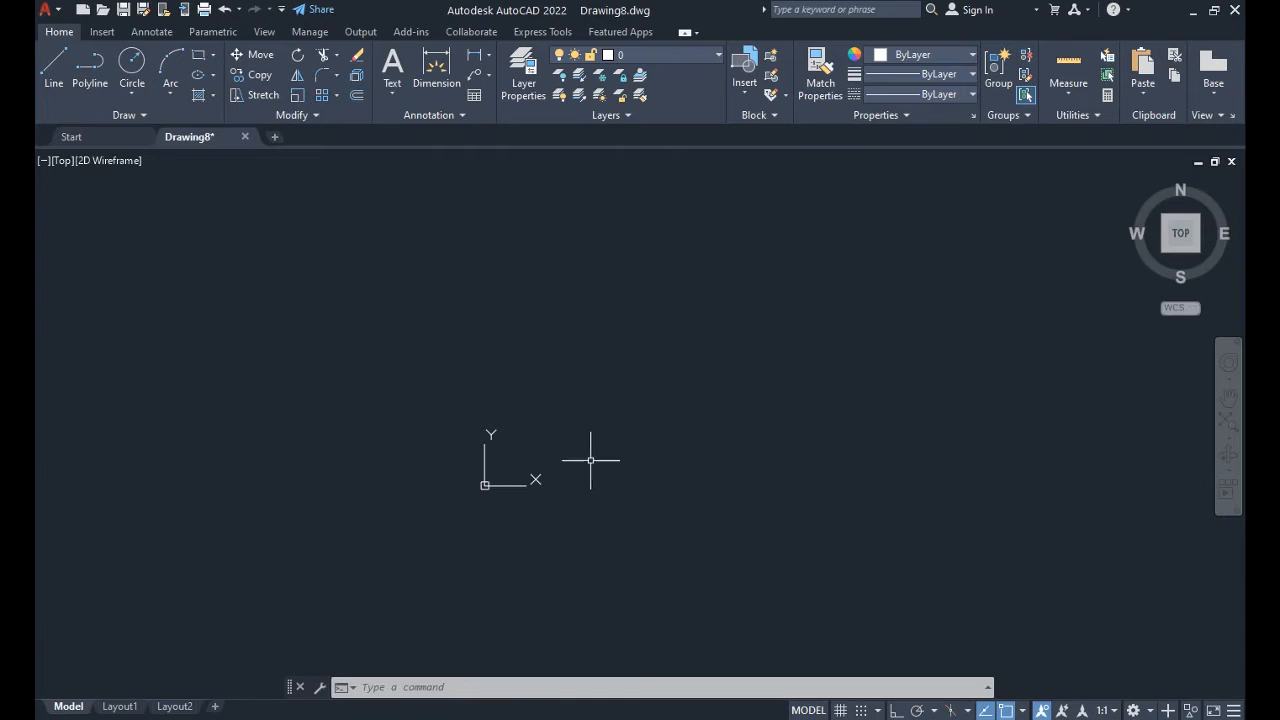
scroll(543, 473, up, 4)
scroll(543, 473, down, 4)
scroll(544, 473, up, 4)
scroll(544, 473, down, 4)
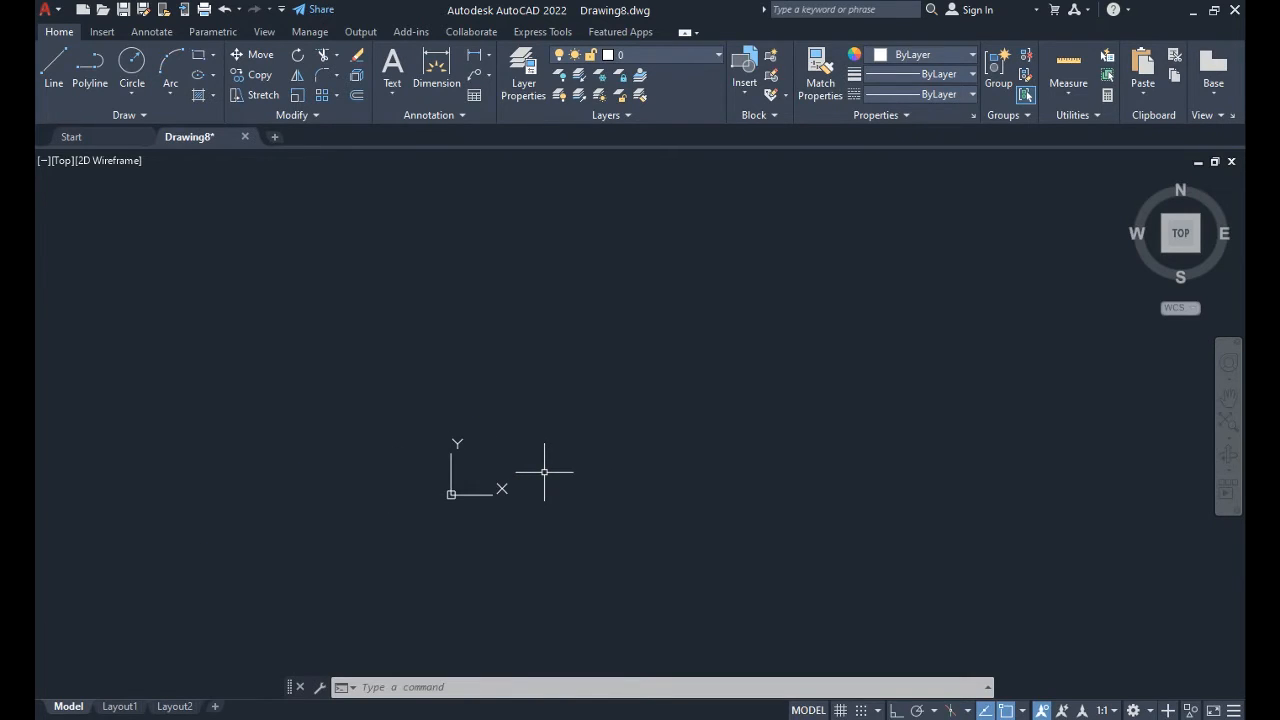
middle_drag(664, 356, 608, 405)
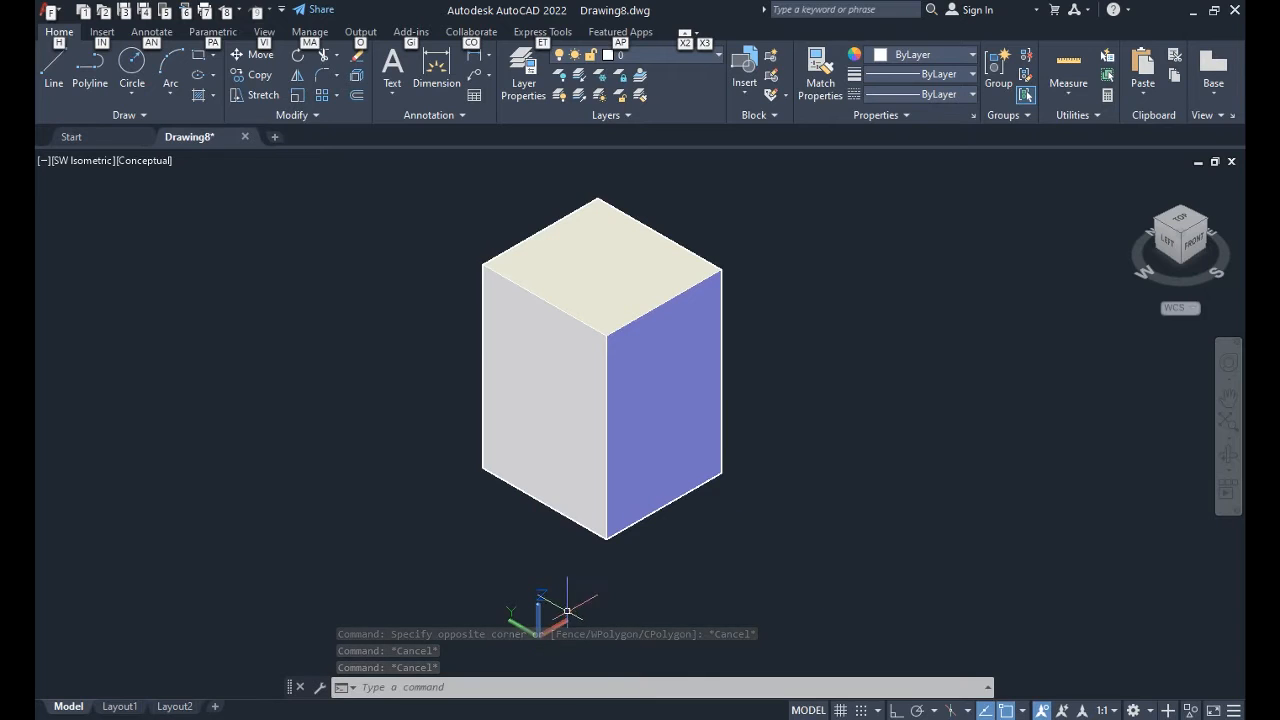
middle_drag(614, 606, 520, 552)
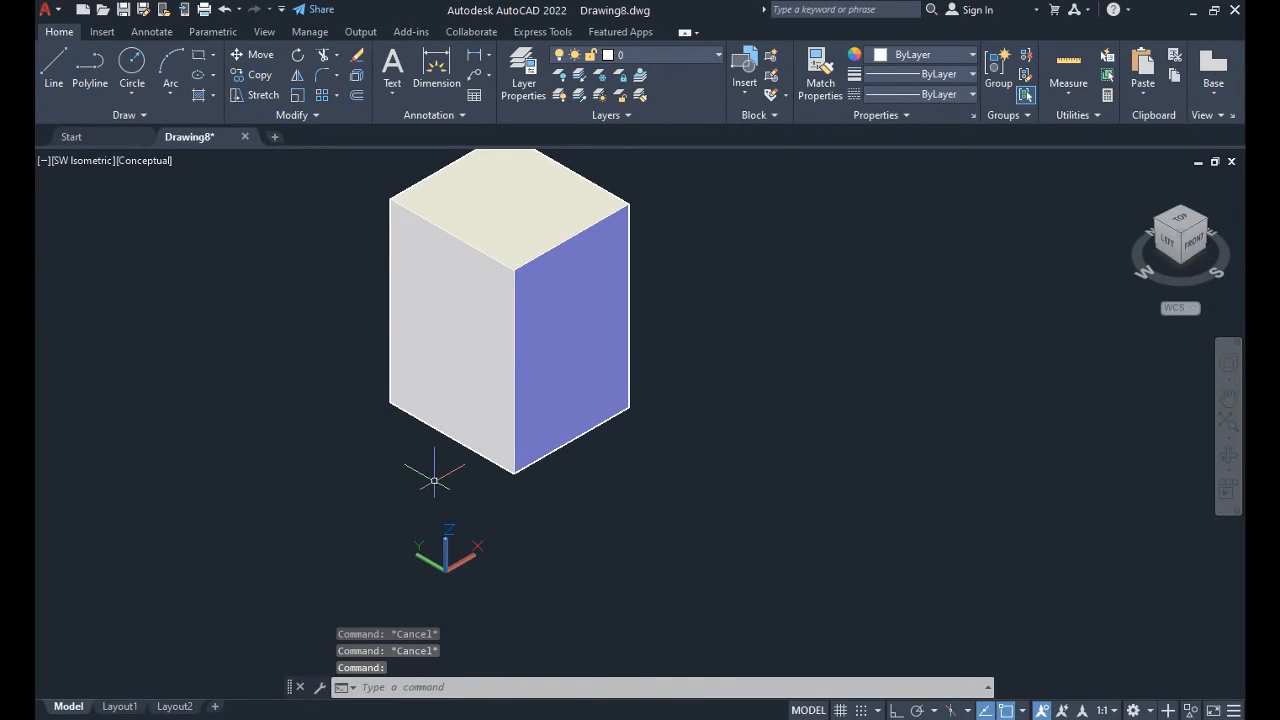
middle_drag(523, 519, 732, 582)
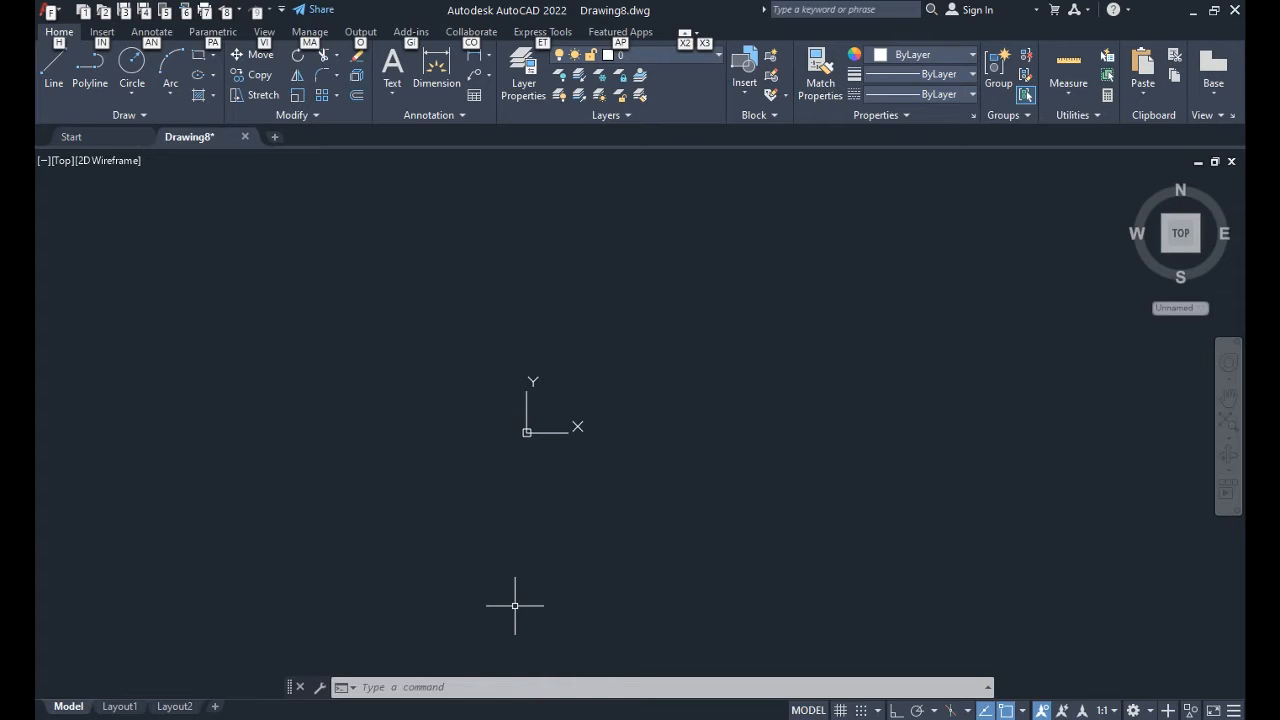
key(Escape)
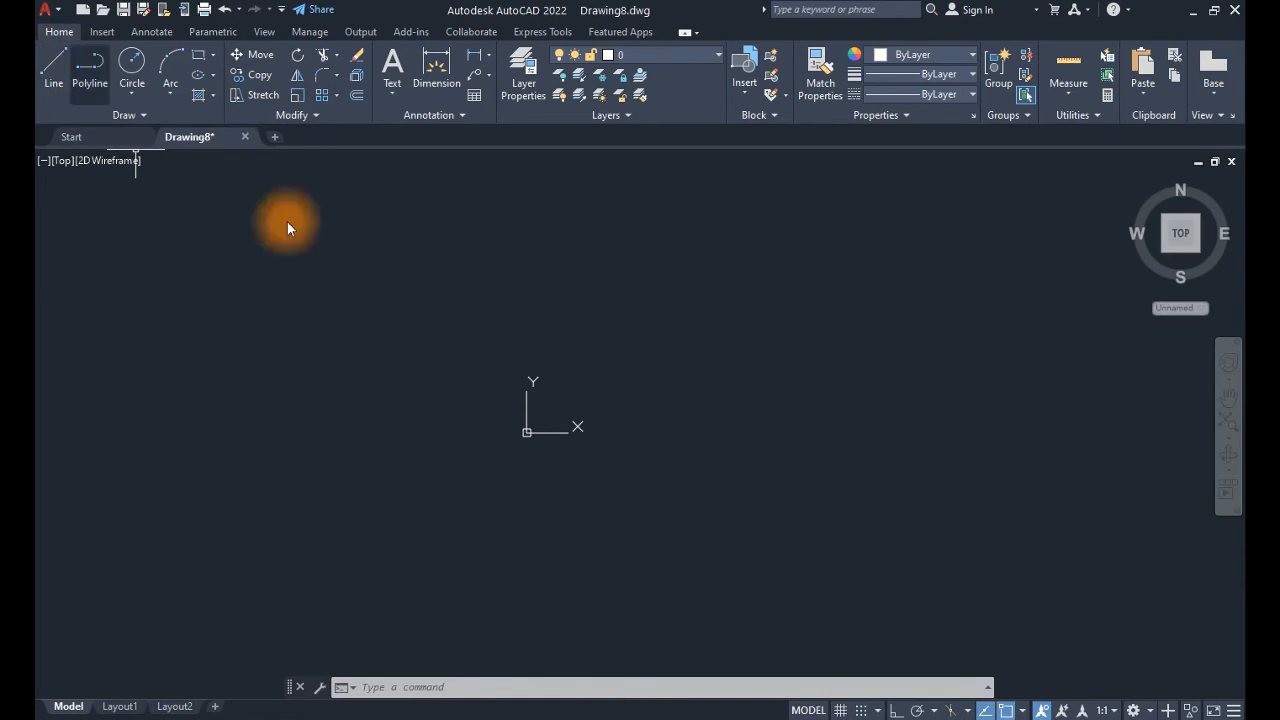
Step: Draw a chain of five connected line segments above and to the right of the origin, leaving the outline open
text(l)
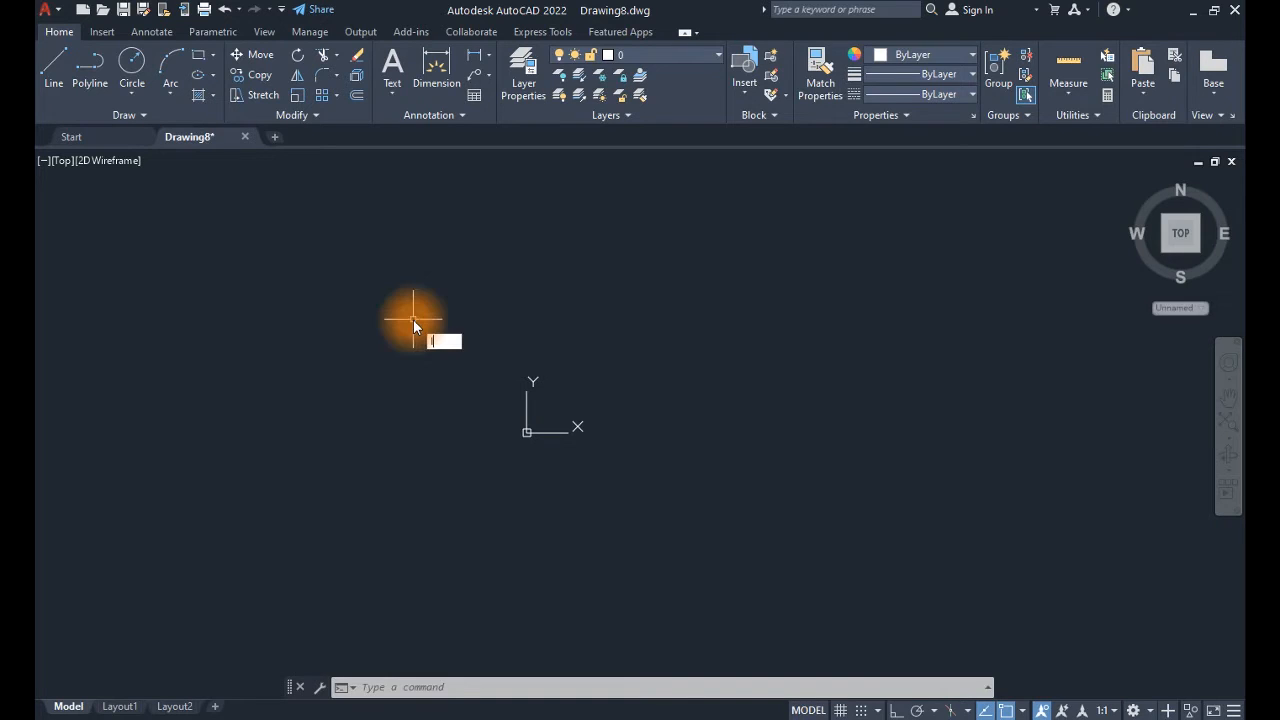
key(Return)
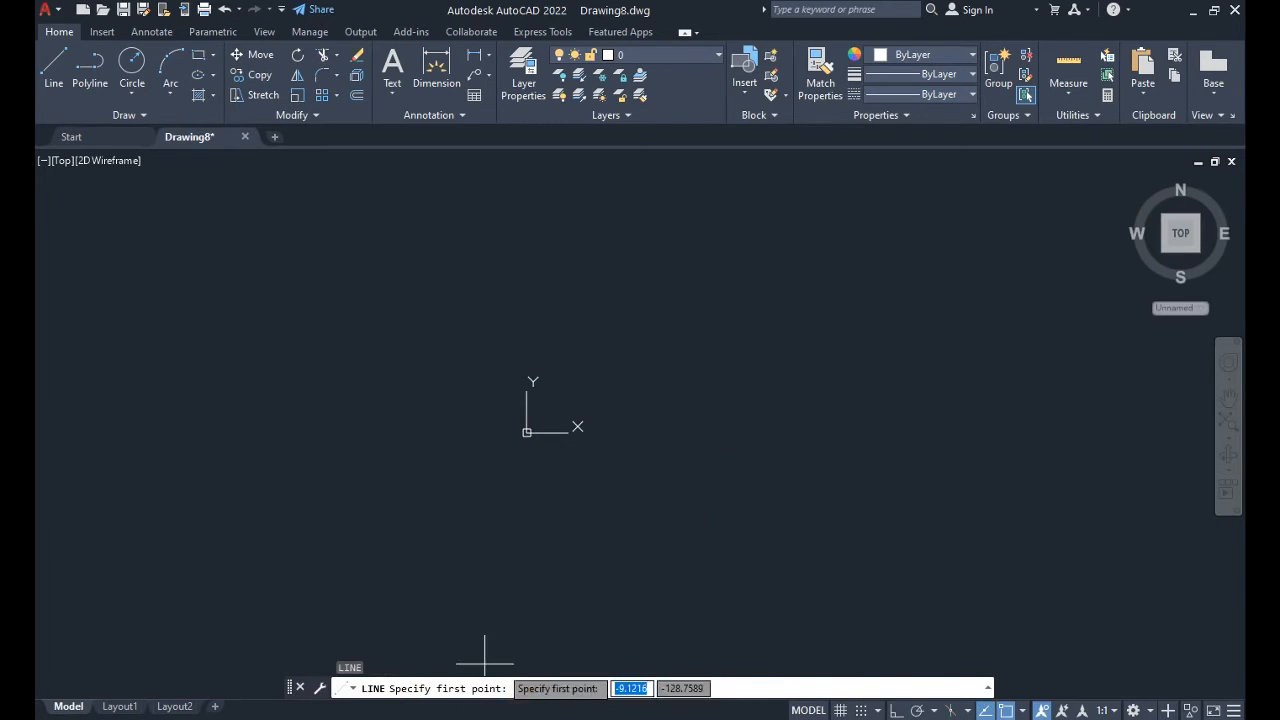
mouse_move(547, 492)
middle_down()
mouse_move(191, 603)
mouse_move(182, 658)
middle_up()
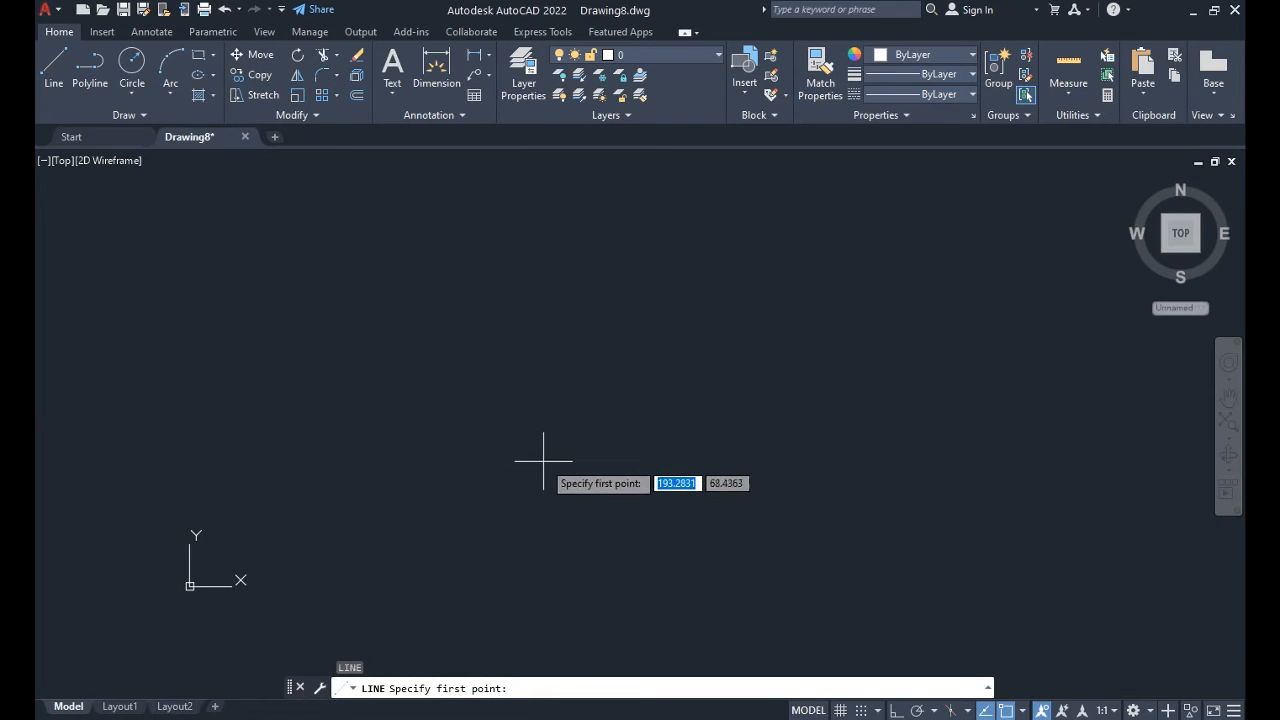
click(514, 480)
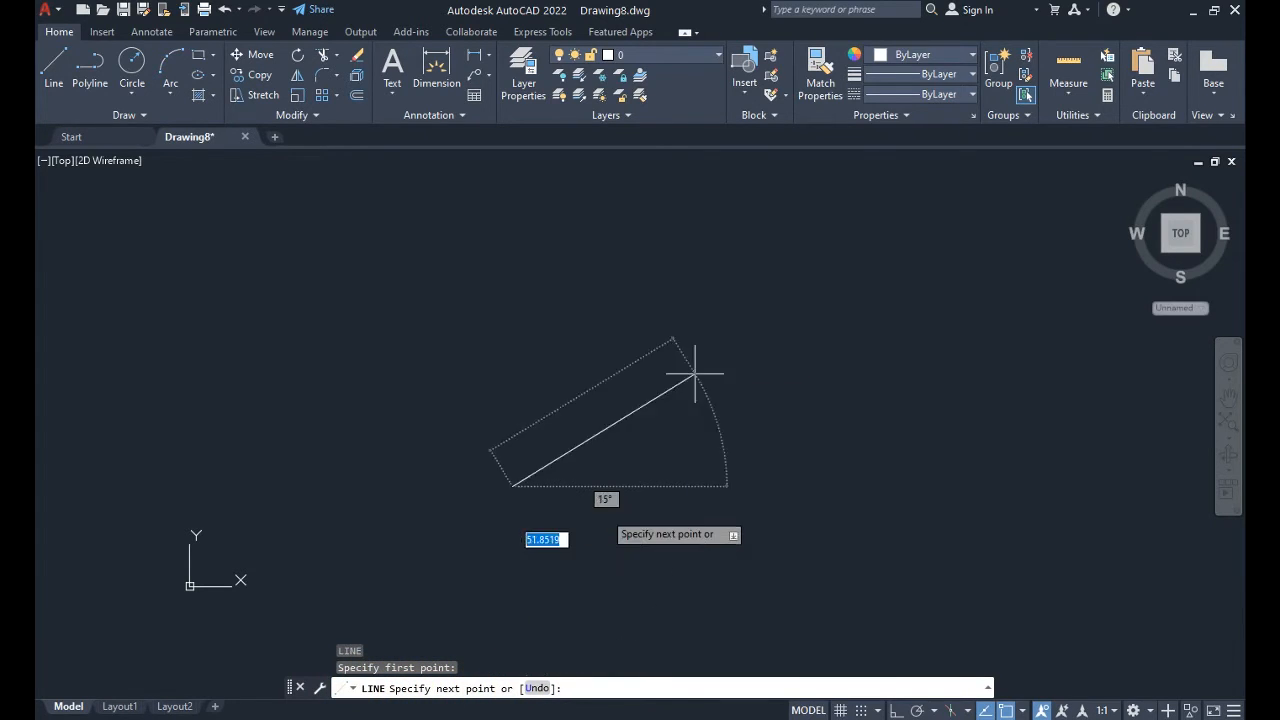
click(739, 398)
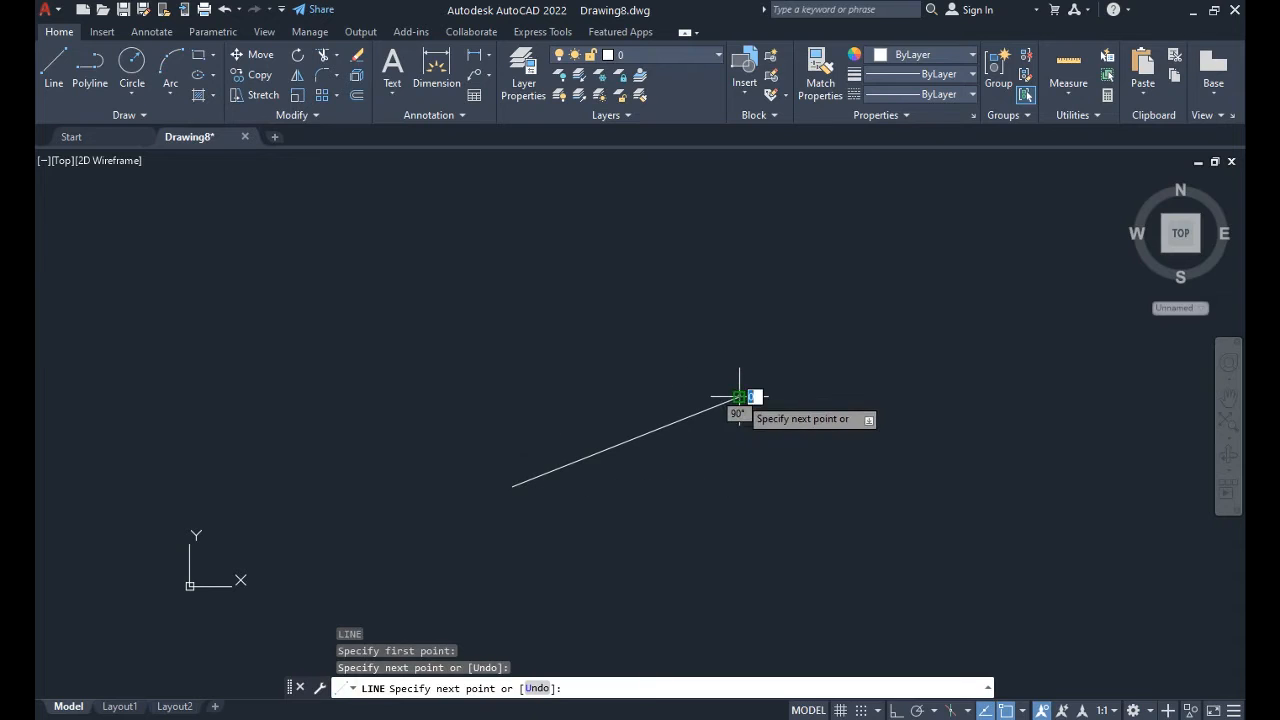
click(561, 268)
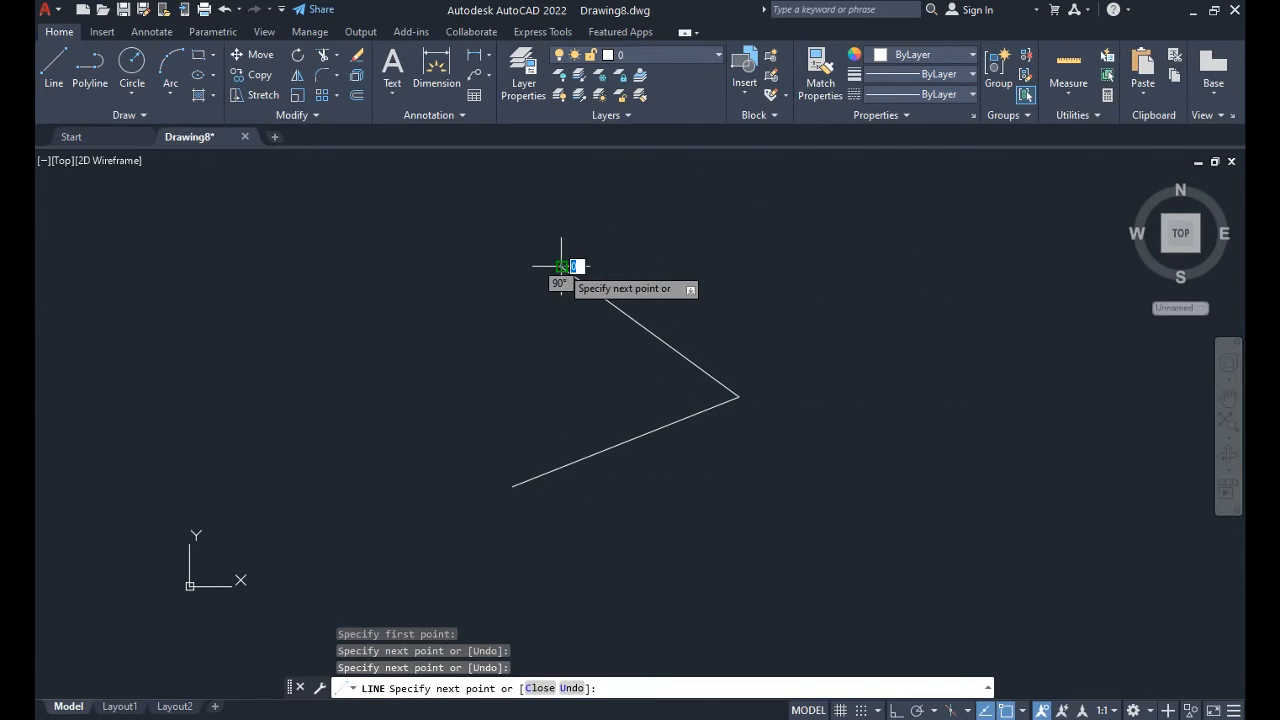
click(279, 373)
click(321, 563)
click(445, 420)
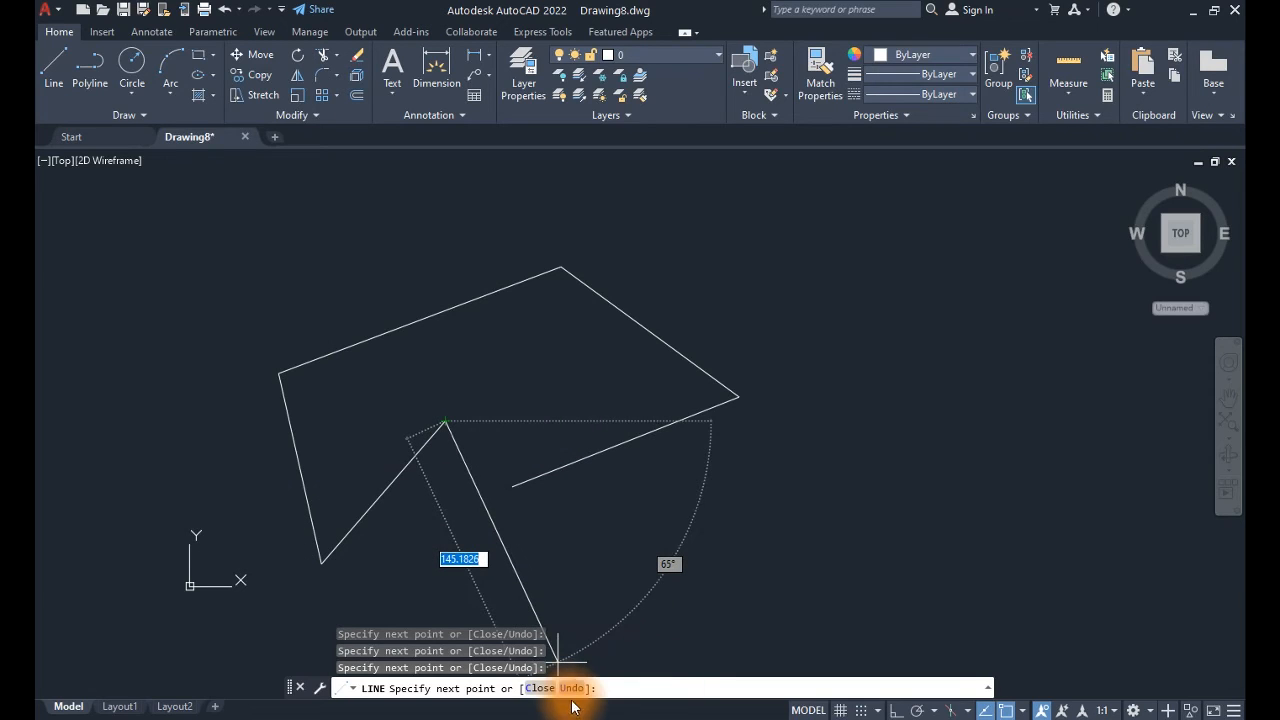
Step: Undo the last two segments of the running line chain and close it into a four-sided outline
text(u)
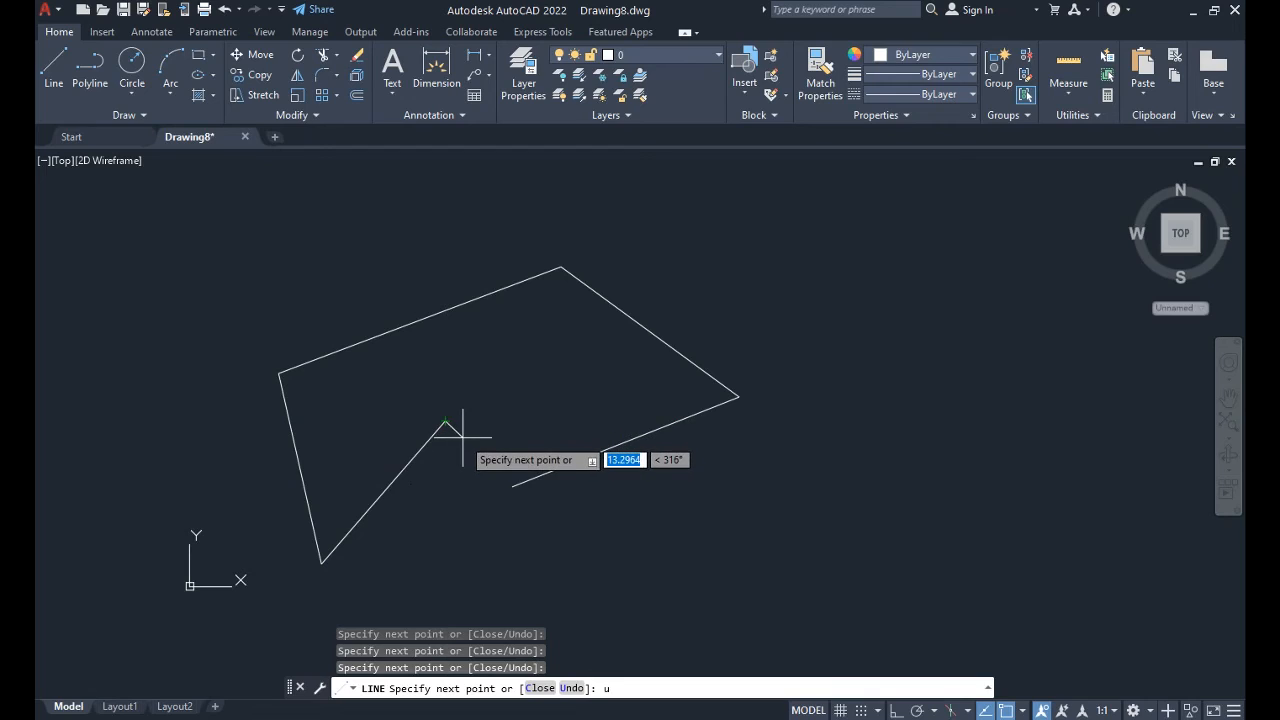
key(Return)
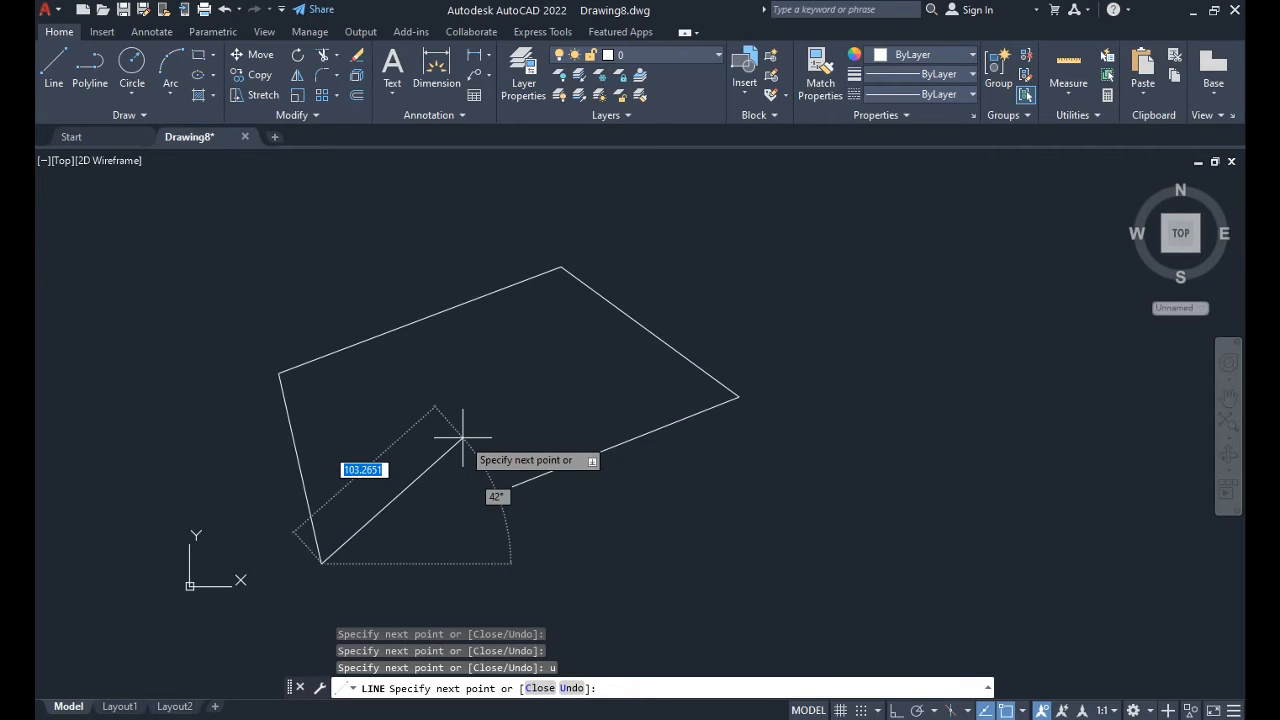
text(u)
key(Return)
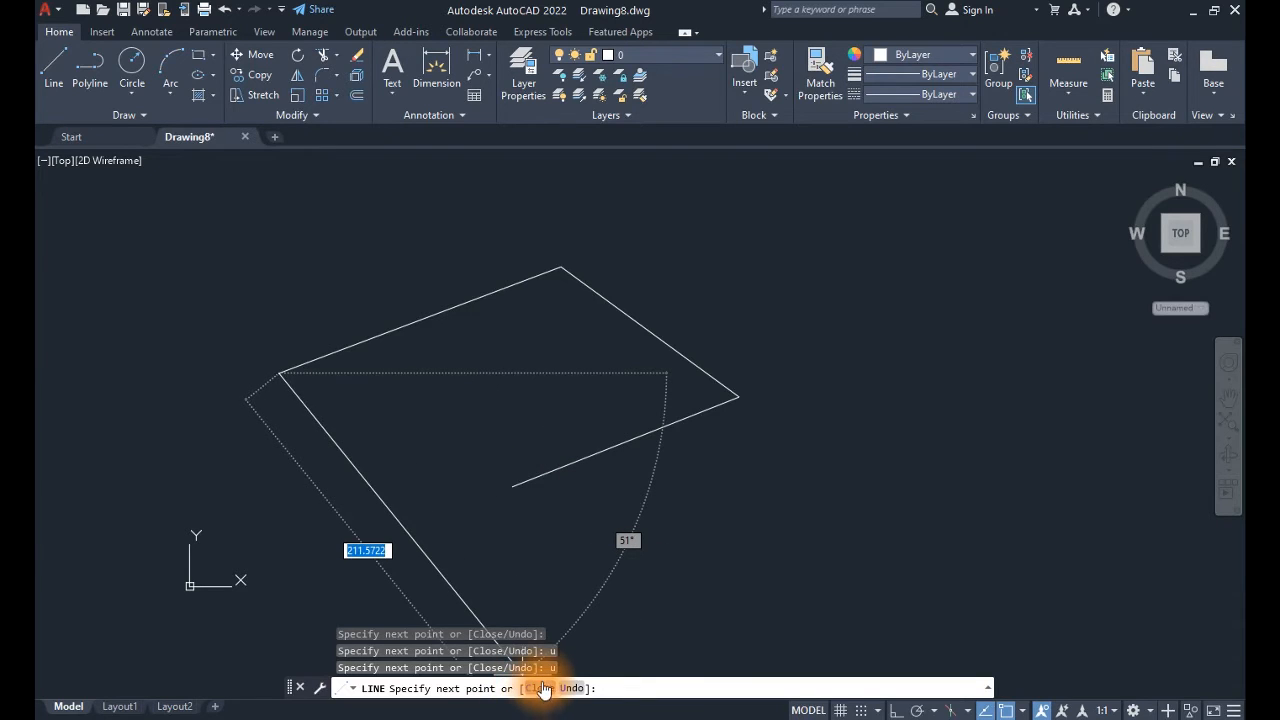
text(c)
right_click(357, 462)
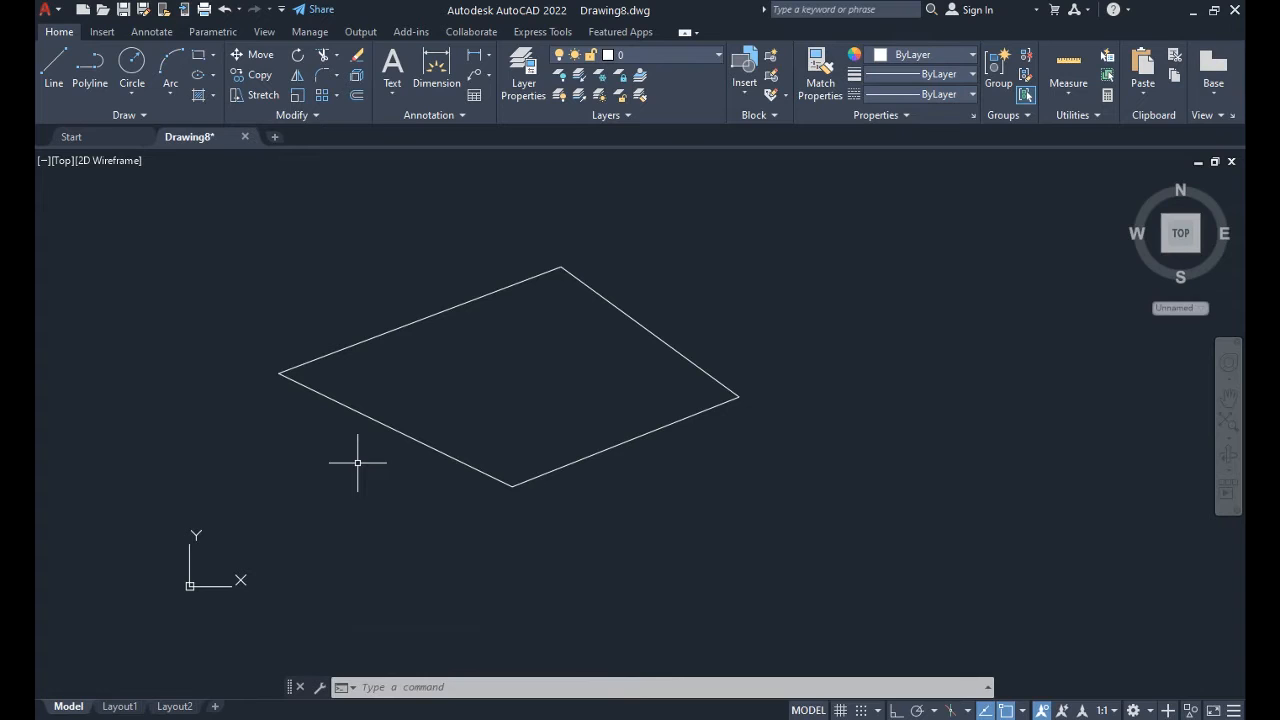
Step: Draw a second closed outline of five line segments, long and narrow, just below the four-sided shape
text(L)
key(Return)
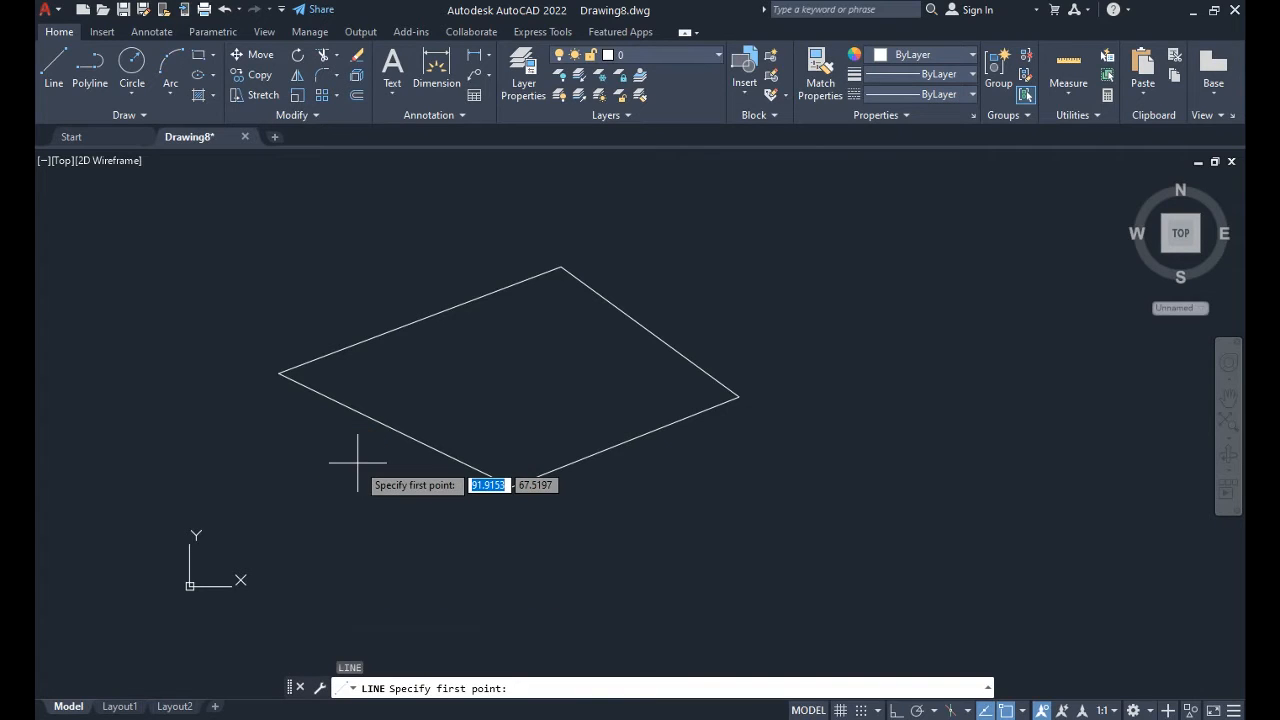
click(389, 536)
click(685, 475)
click(719, 589)
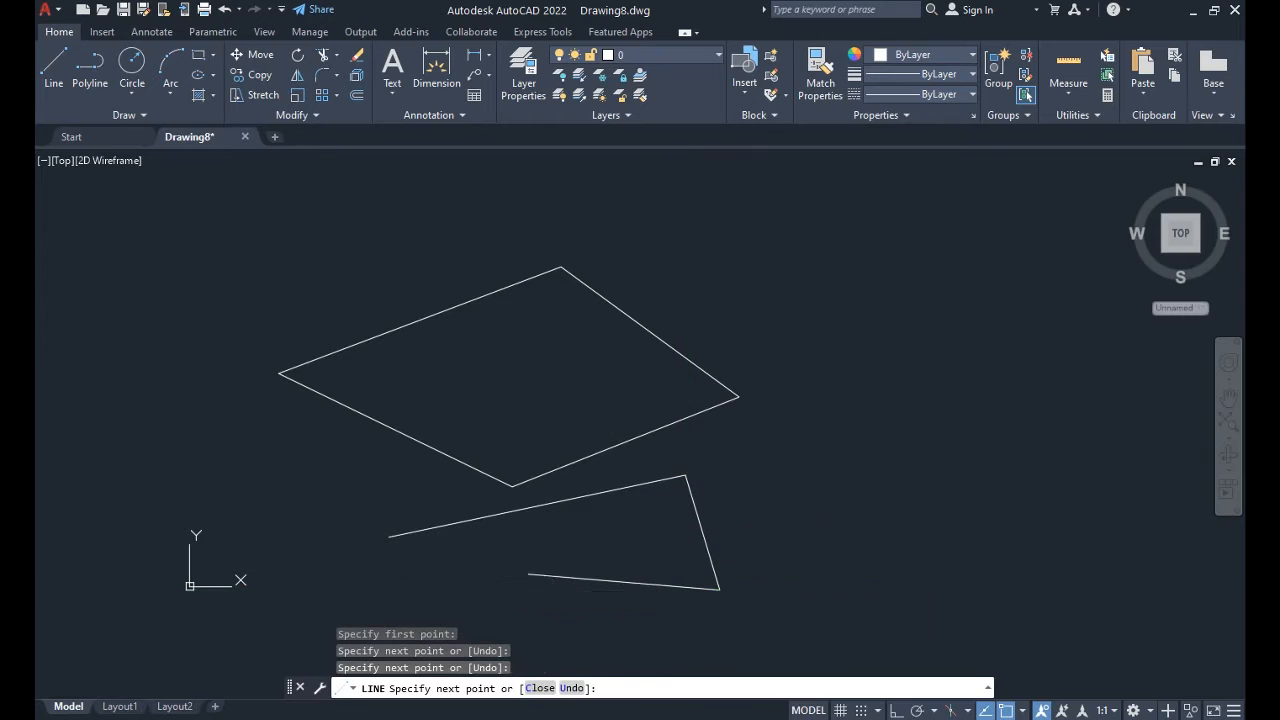
click(527, 573)
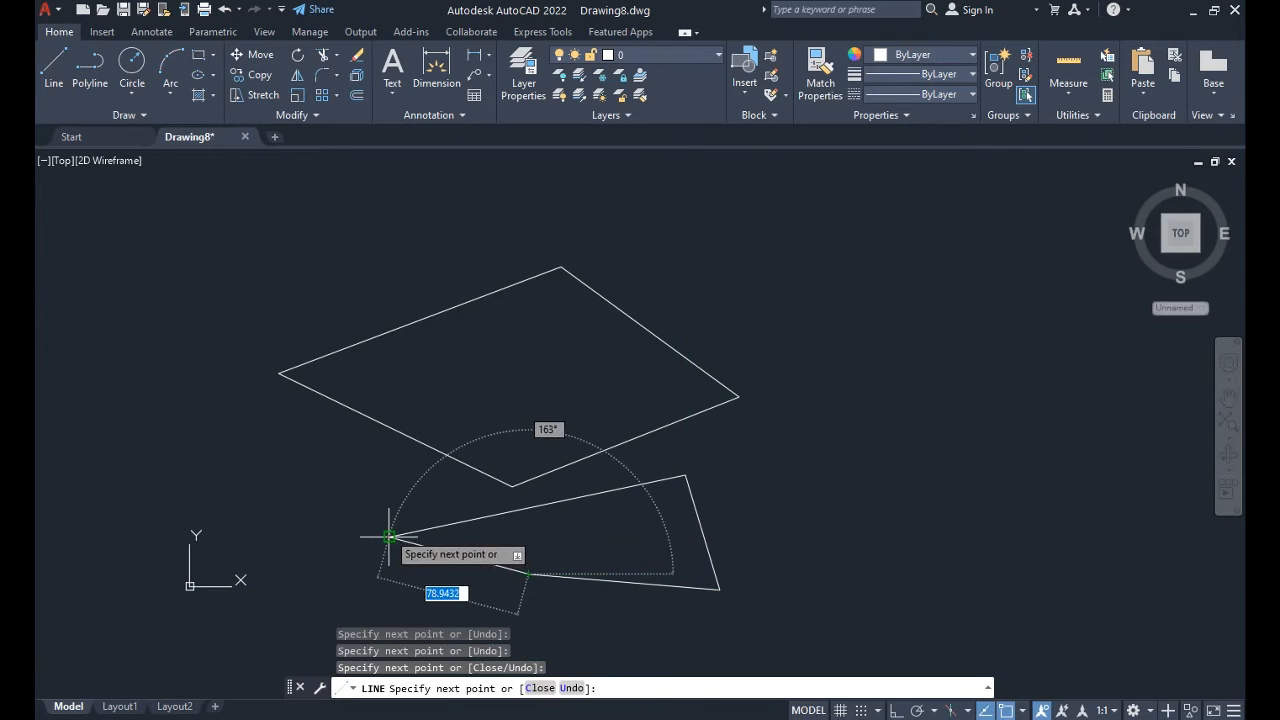
click(294, 561)
text(c)
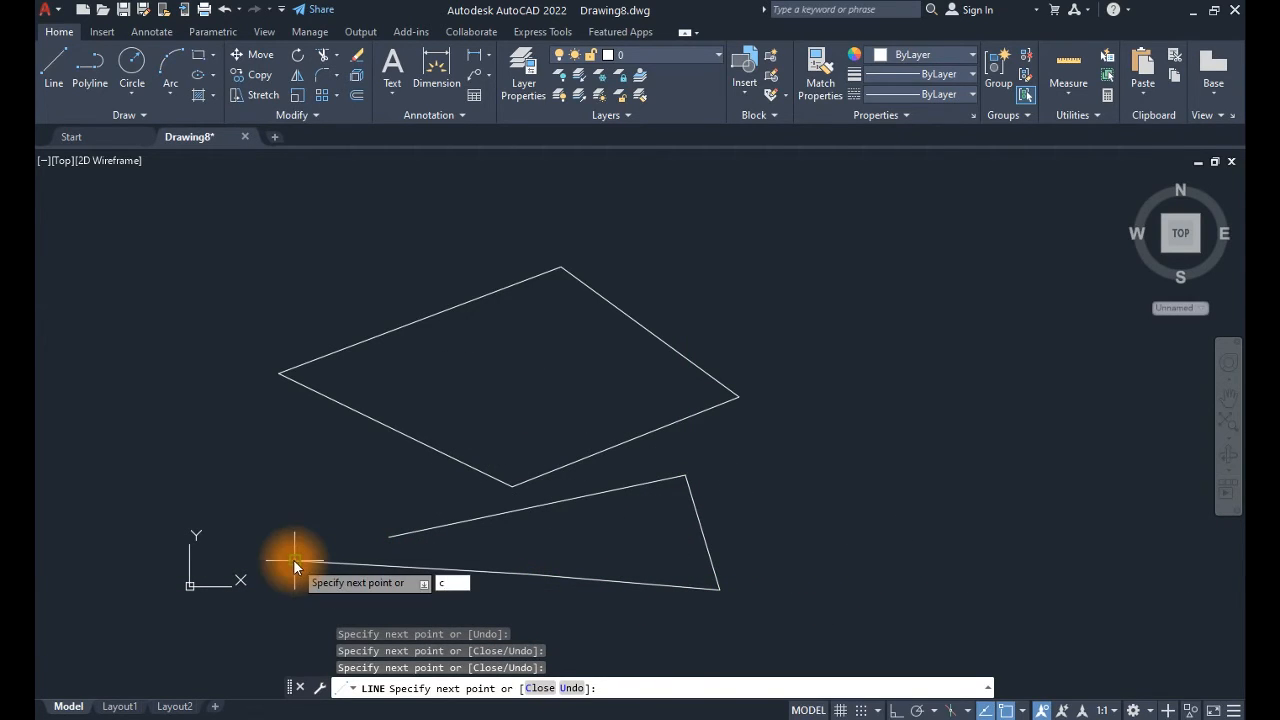
key(Return)
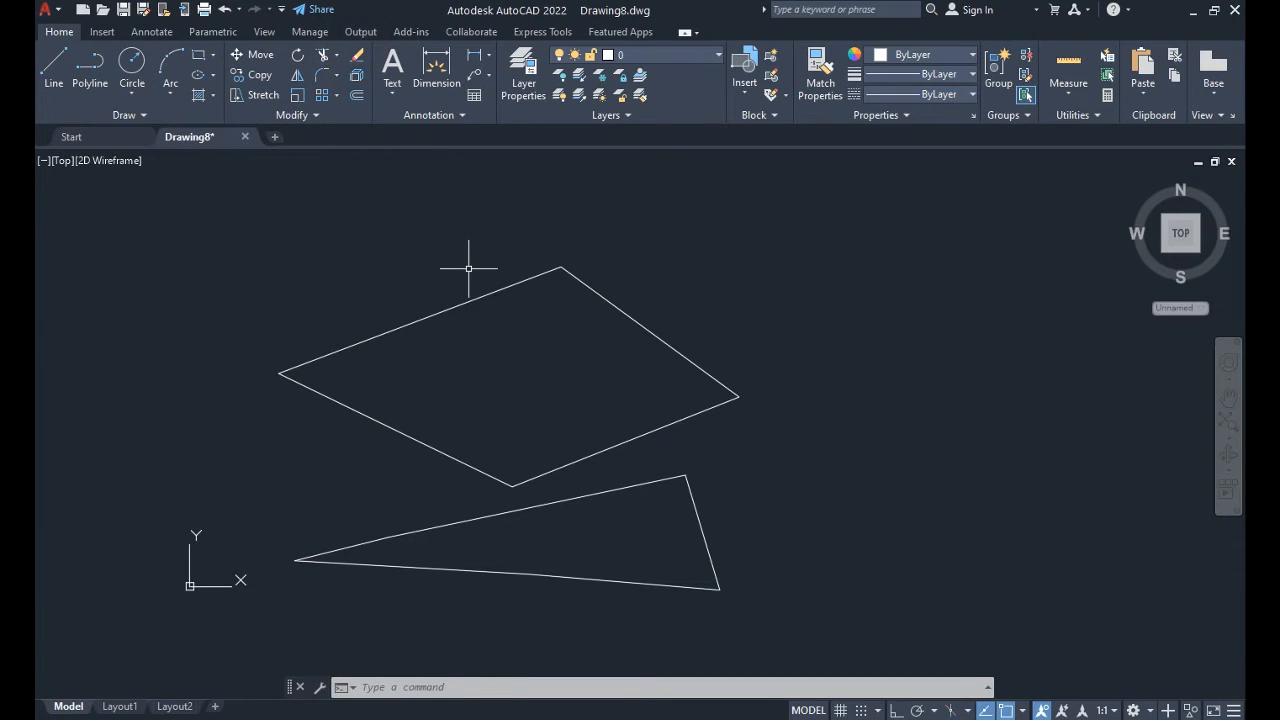
Step: Erase the upper-left edge of the four-sided shape
text(e)
key(Return)
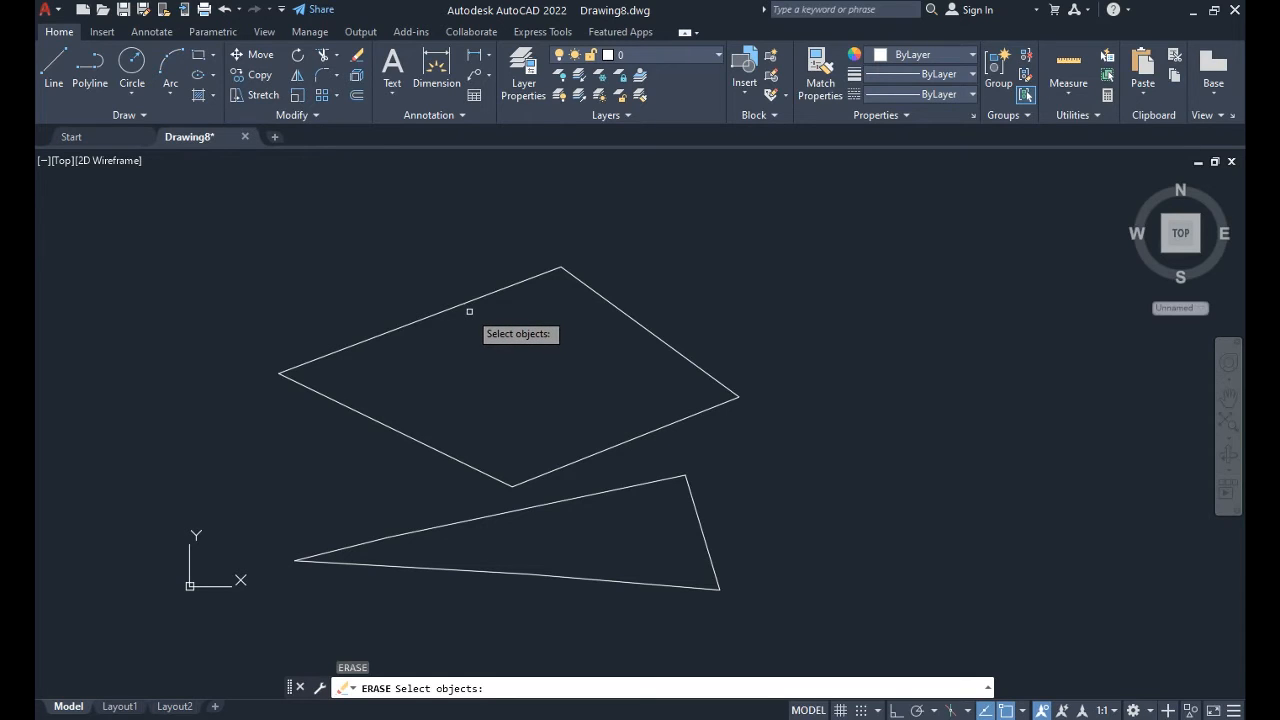
click(468, 689)
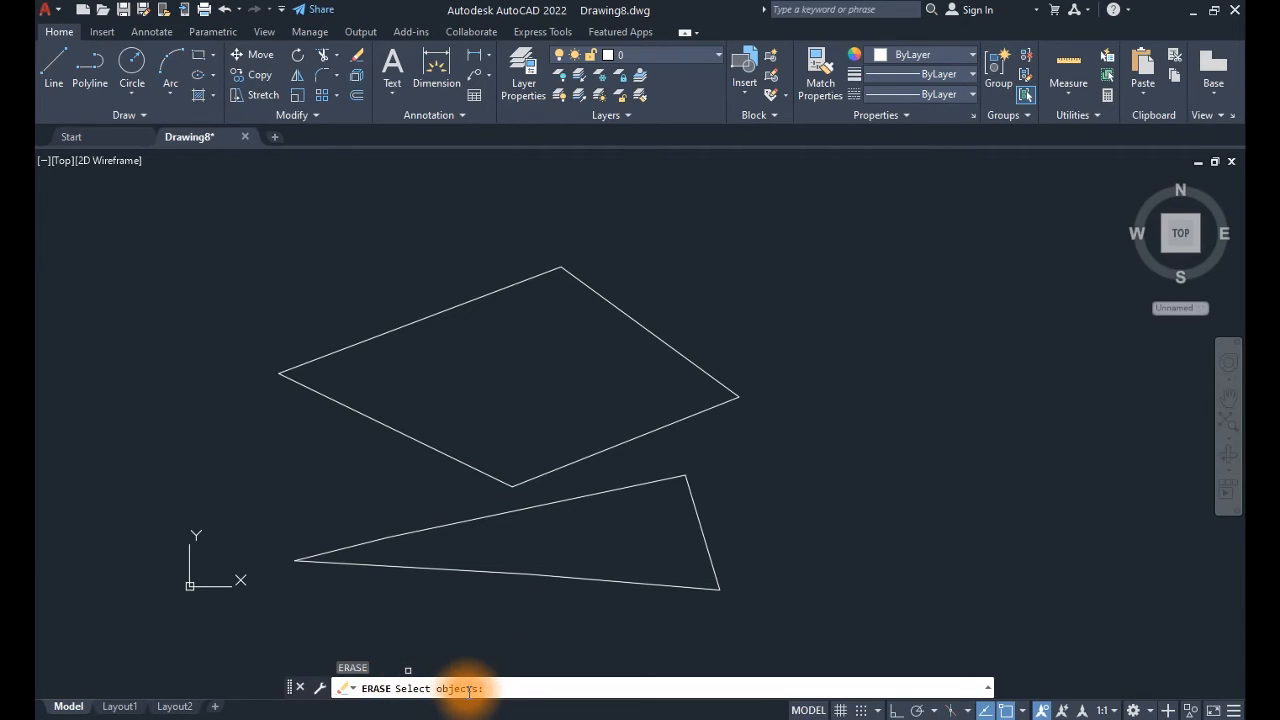
click(404, 320)
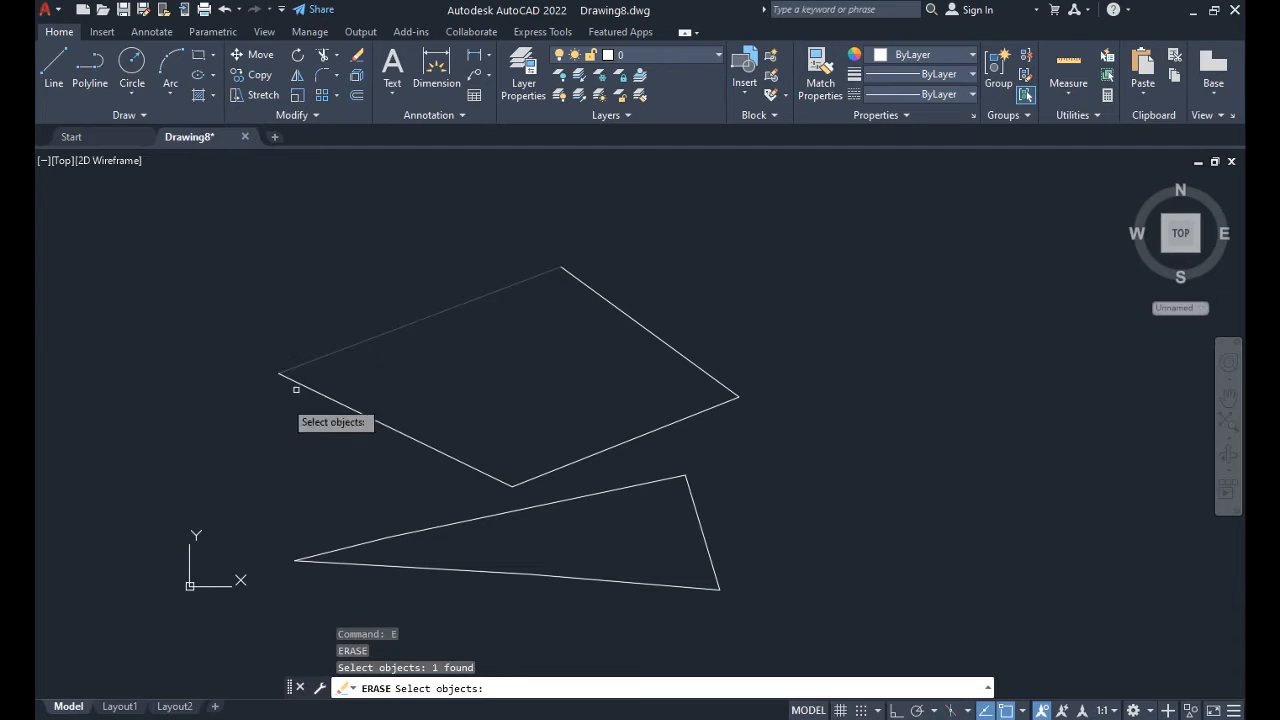
key(Return)
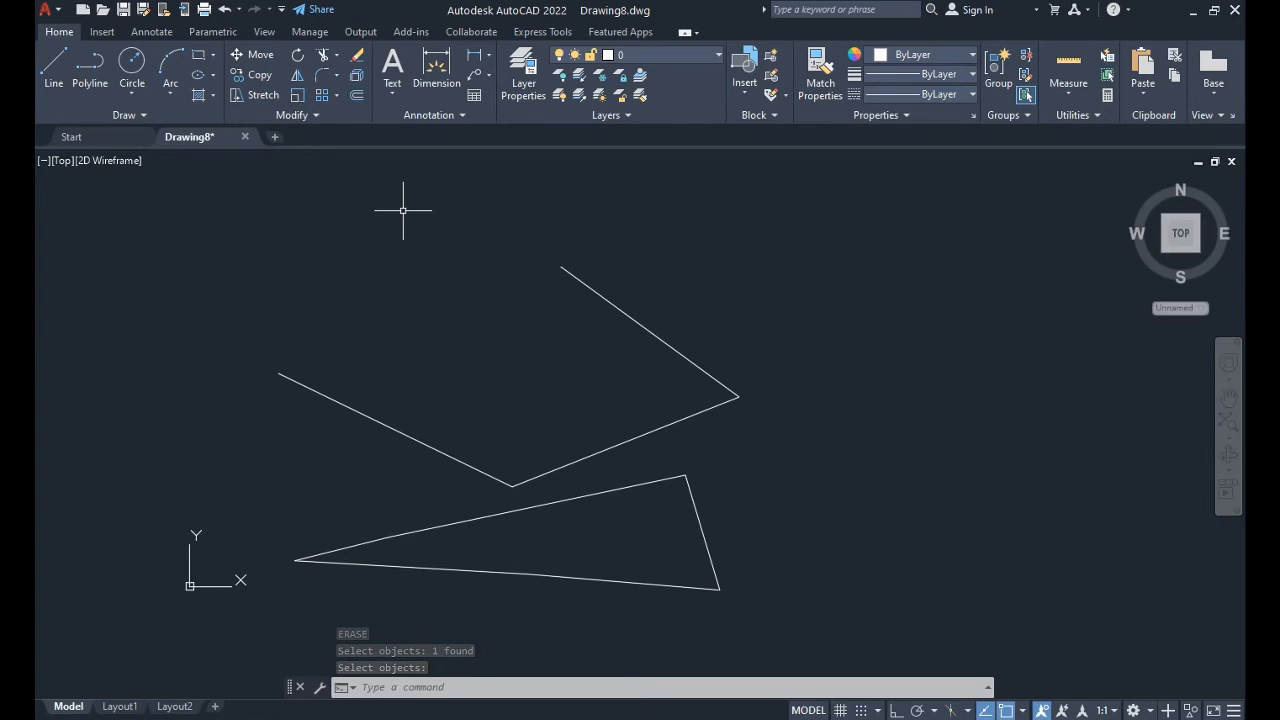
Step: Erase the right sloping edge of the open three-segment shape by enclosing it in a window selection
text(E)
key(Return)
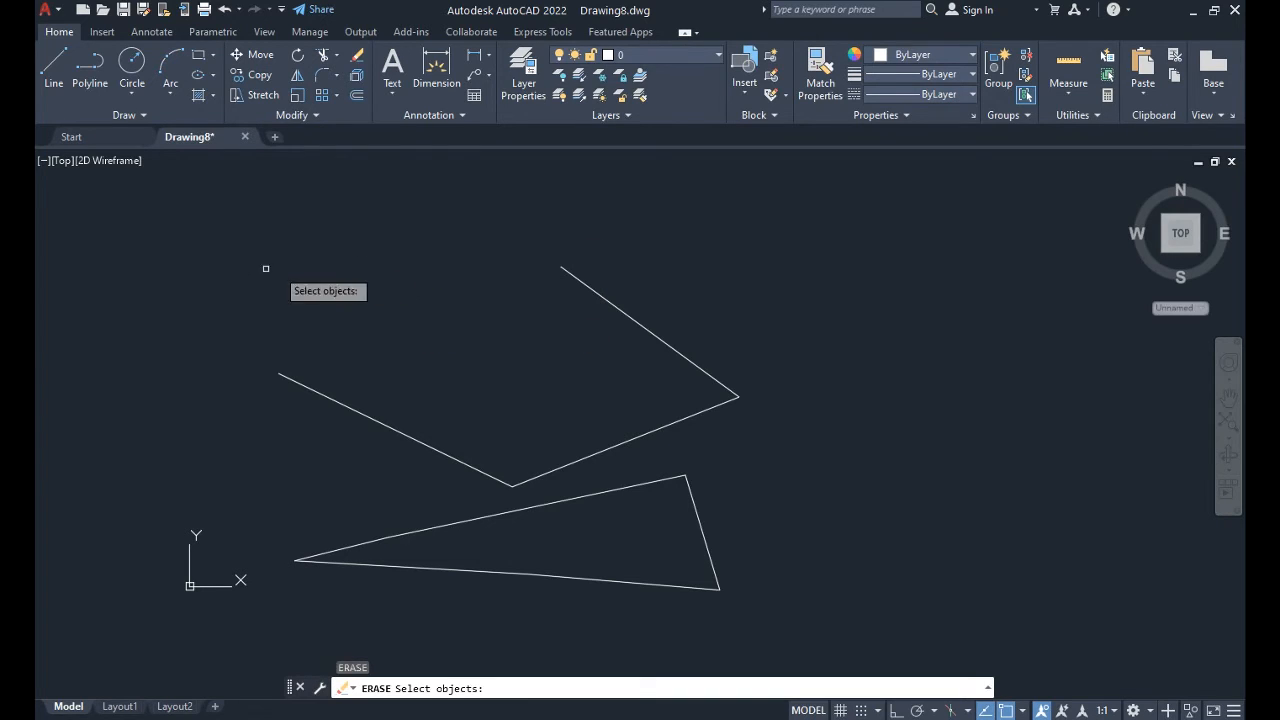
click(424, 236)
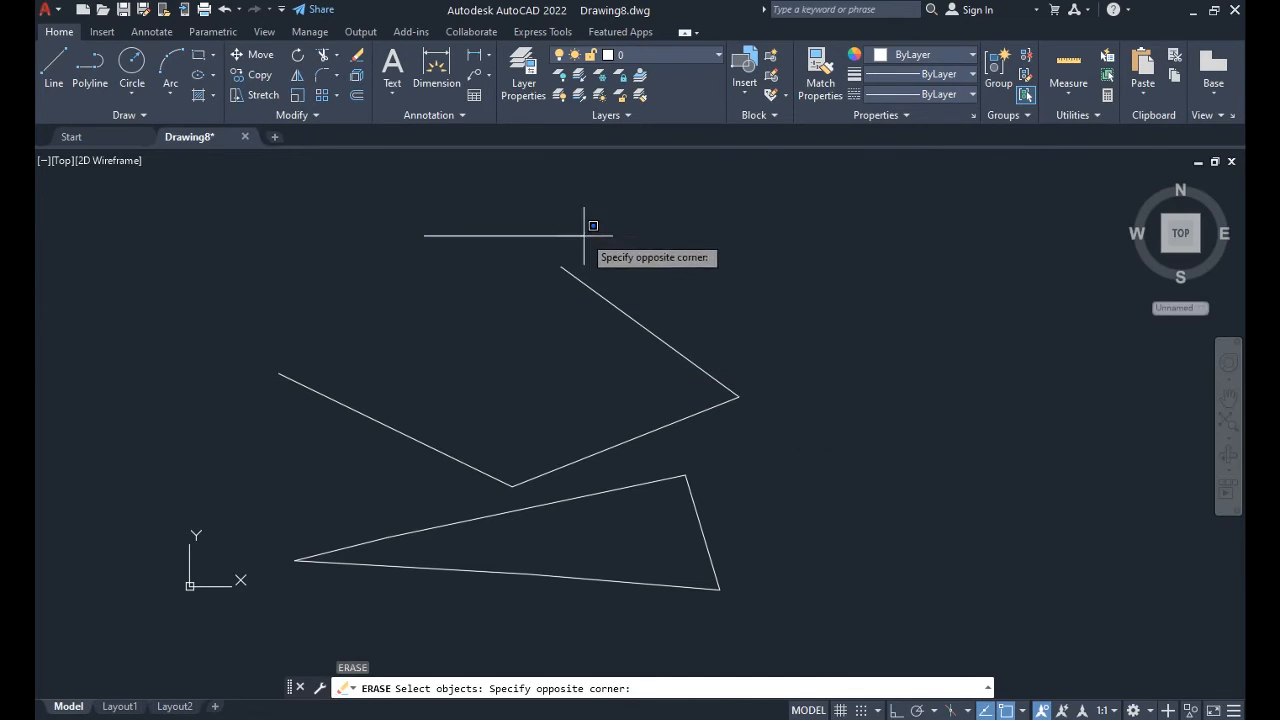
click(795, 441)
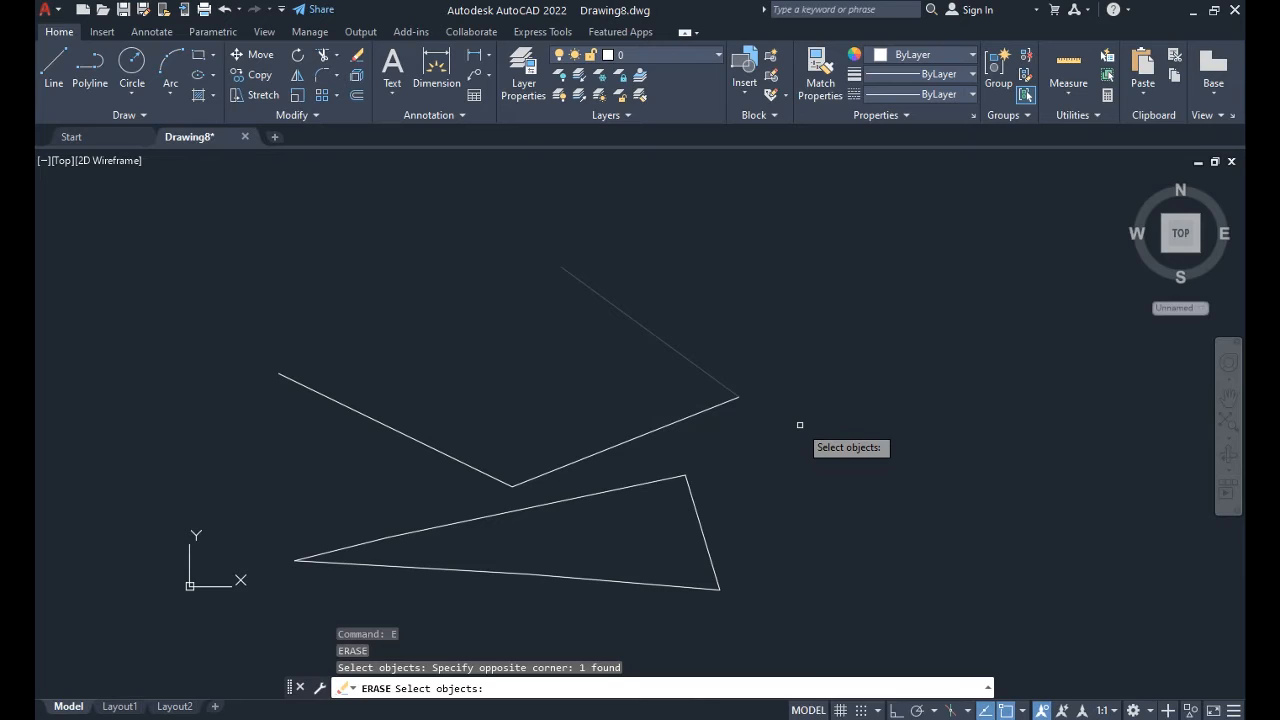
key(Return)
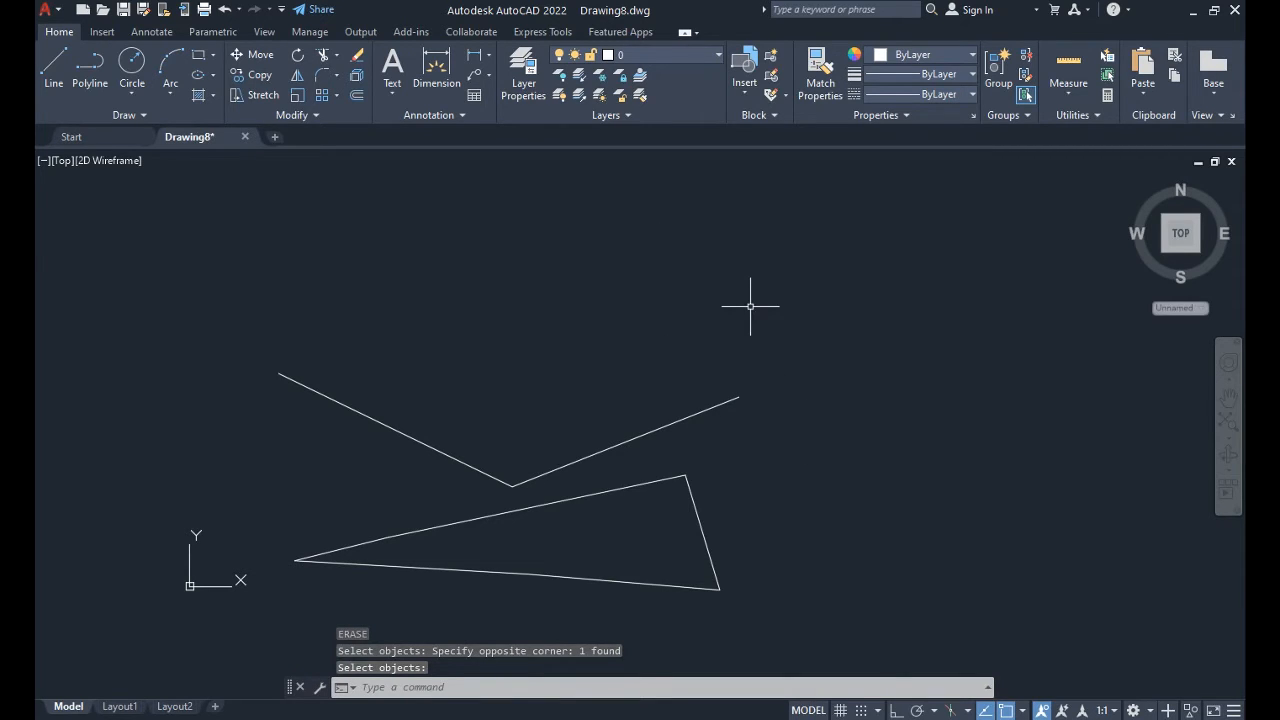
Step: Erase the two remaining connected lines of the upper shape with a crossing selection
key(Return)
click(802, 235)
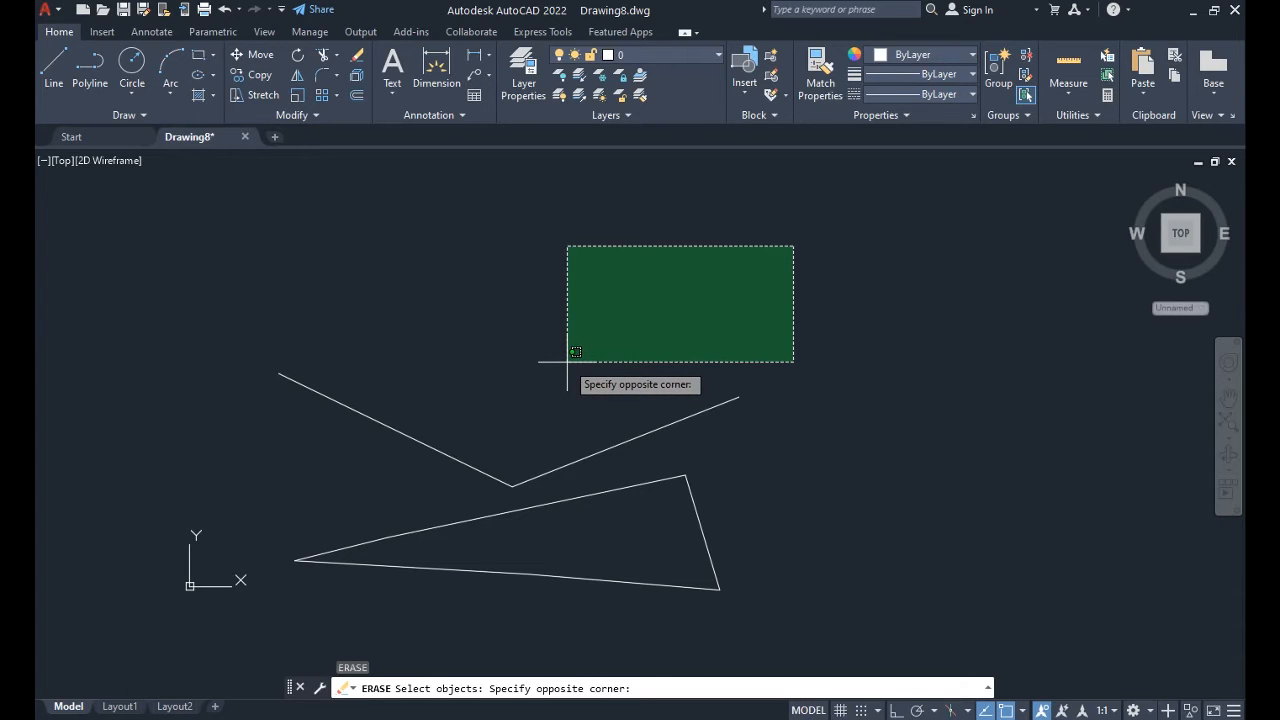
click(389, 432)
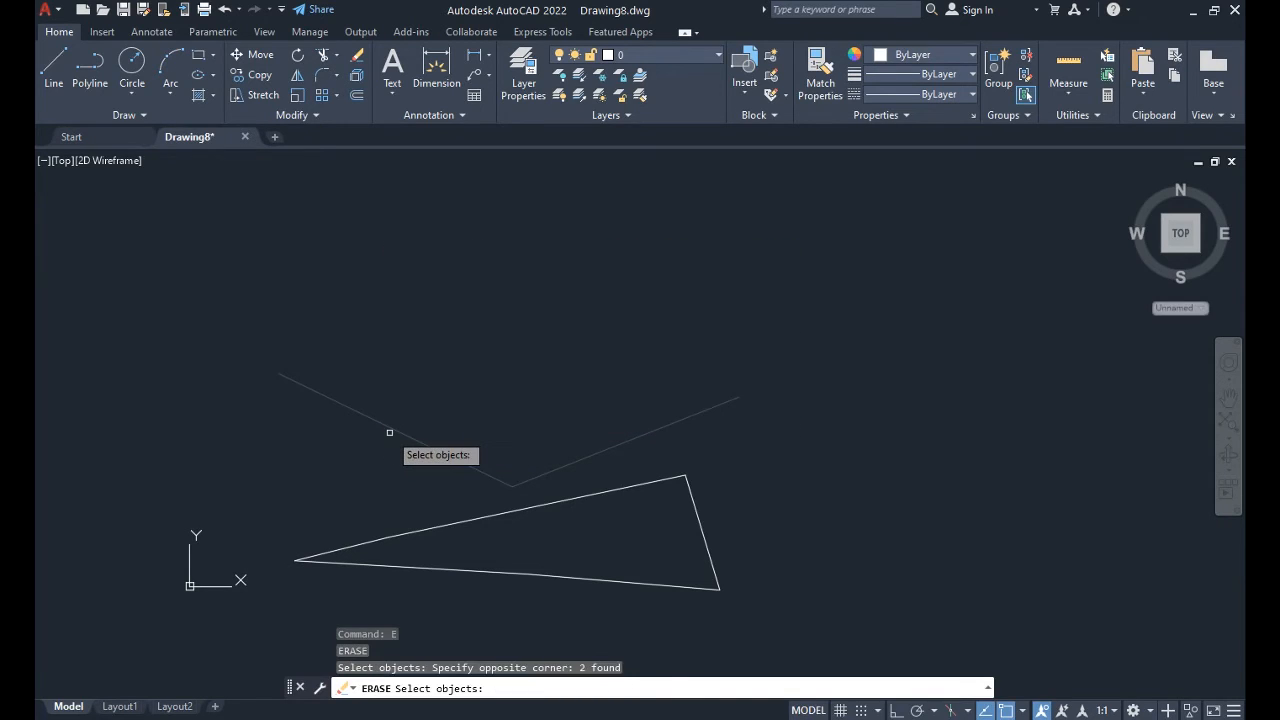
key(Return)
Step: Erase the entire long, narrow closed outline with one crossing selection
key(Return)
click(854, 366)
click(220, 652)
key(Return)
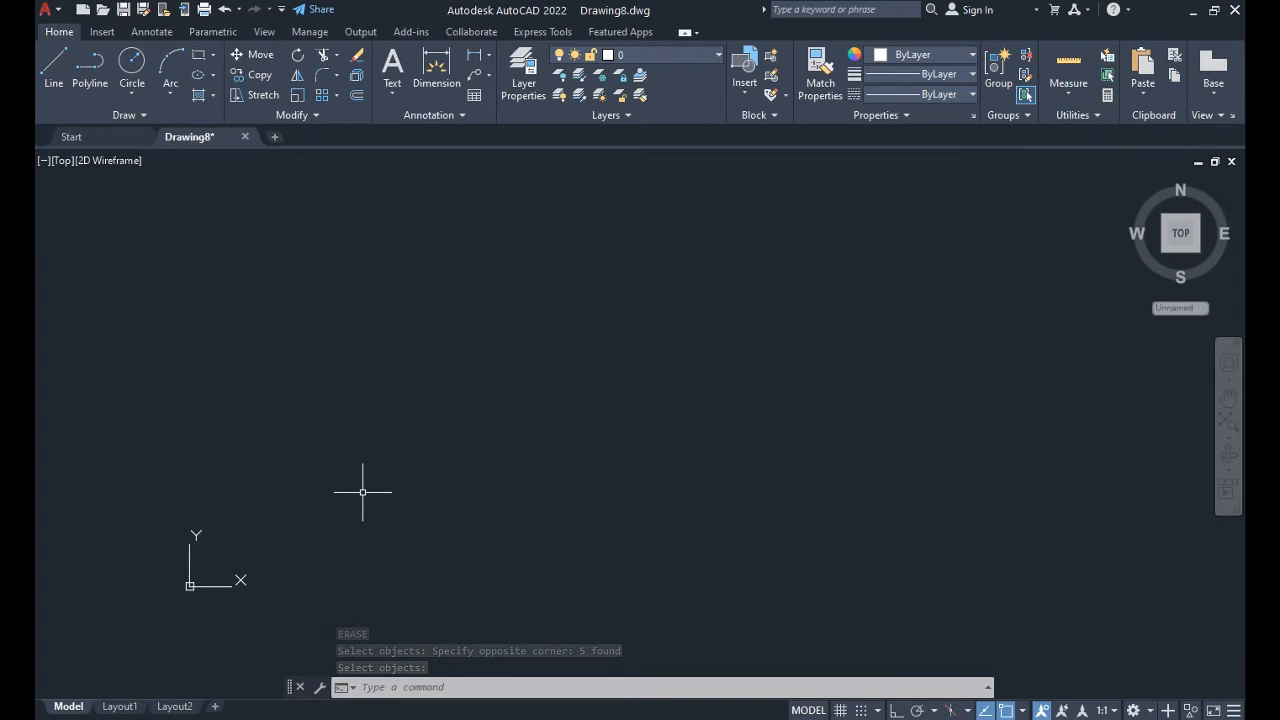
text(l)
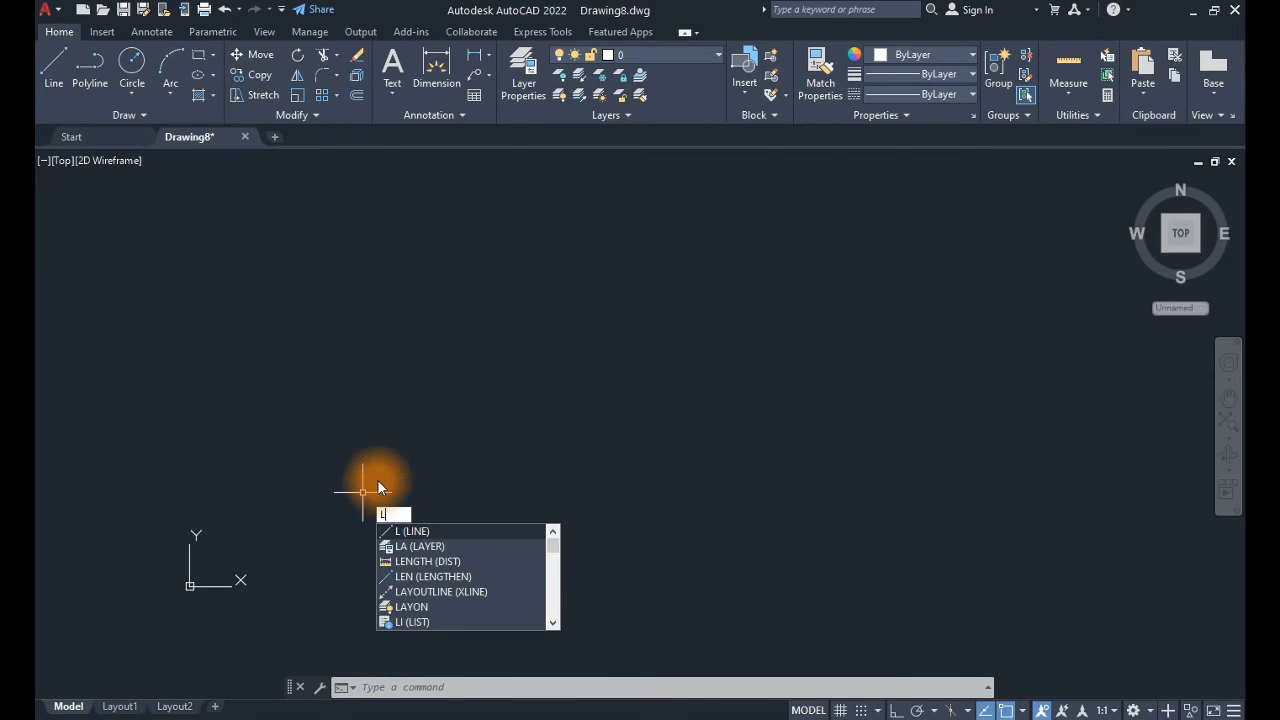
key(Return)
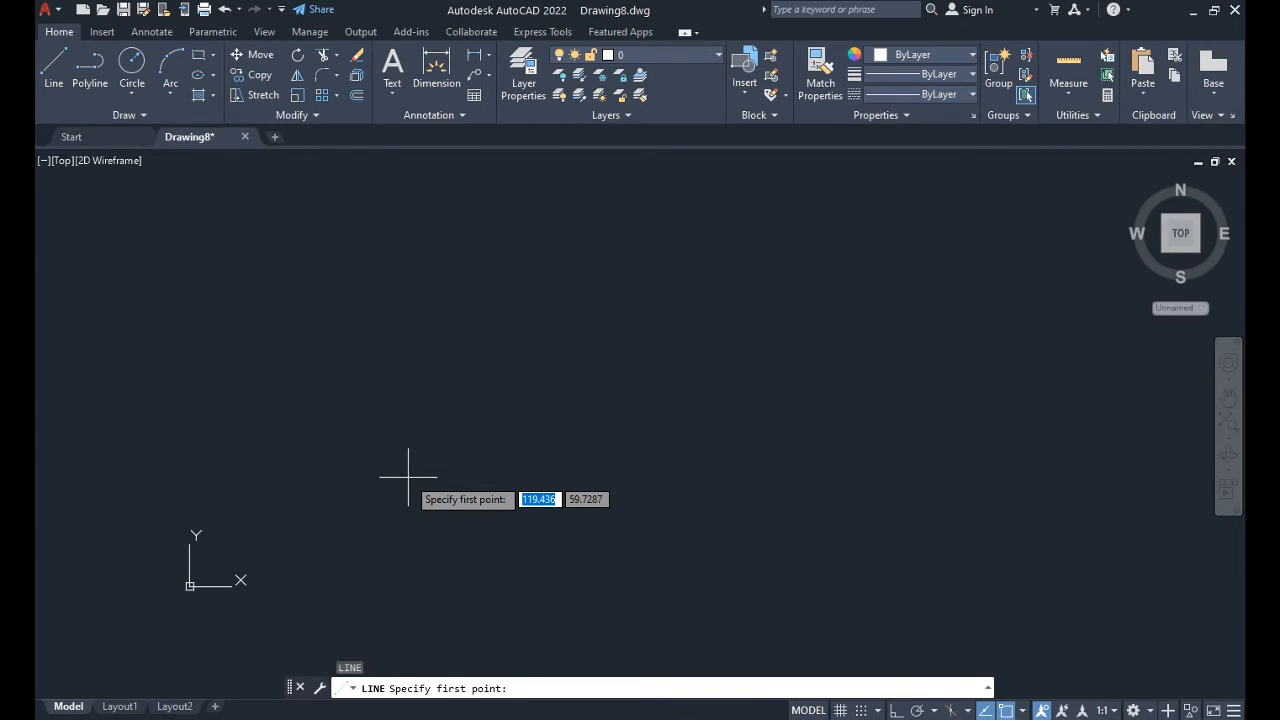
click(459, 444)
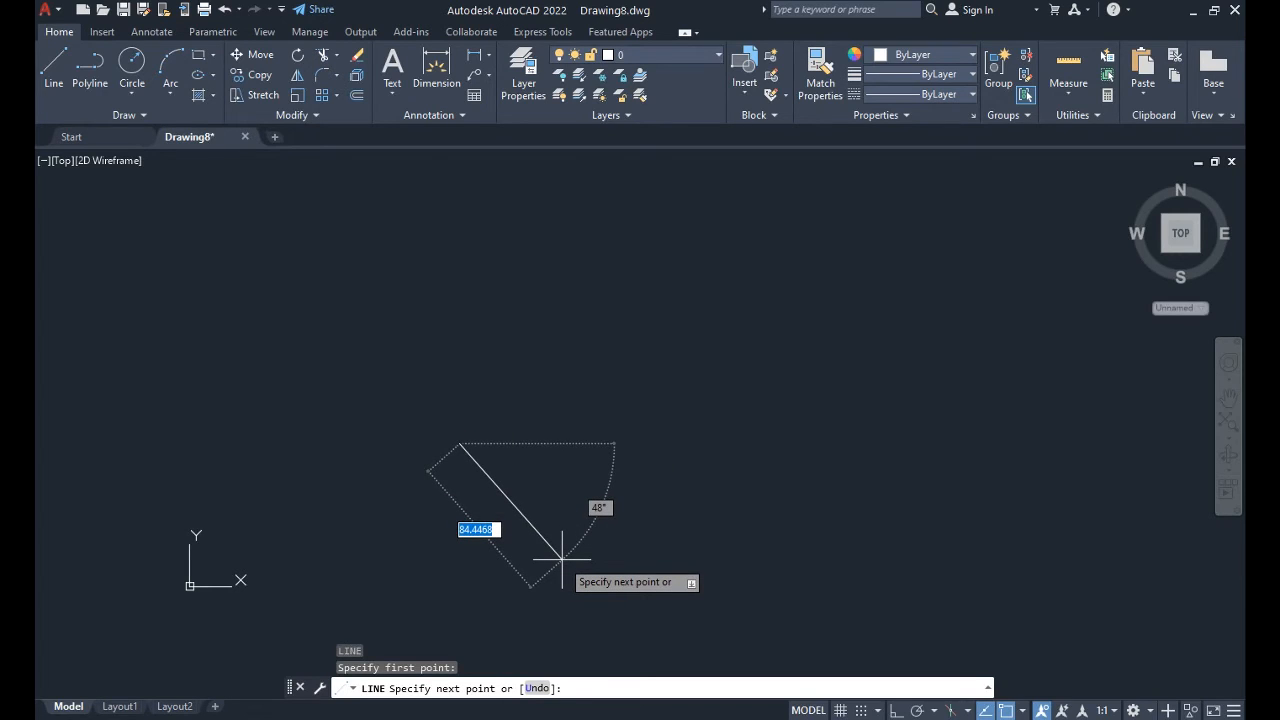
key(F8)
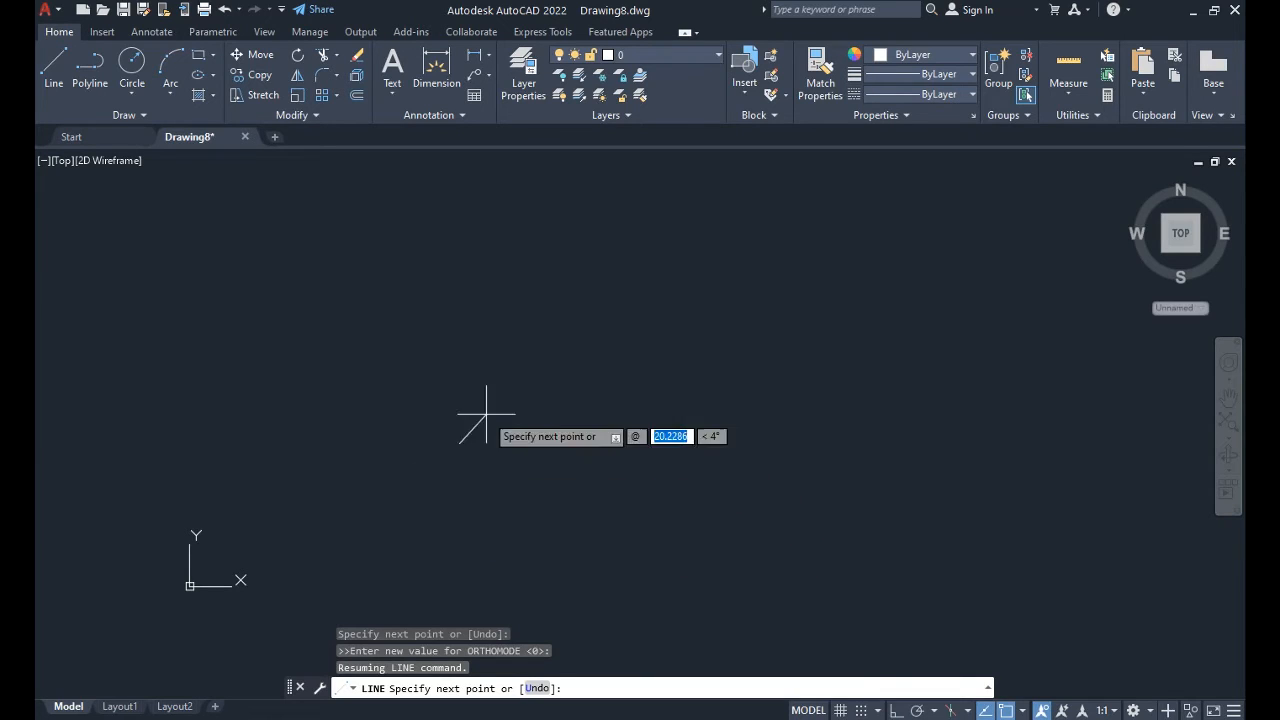
text(80)
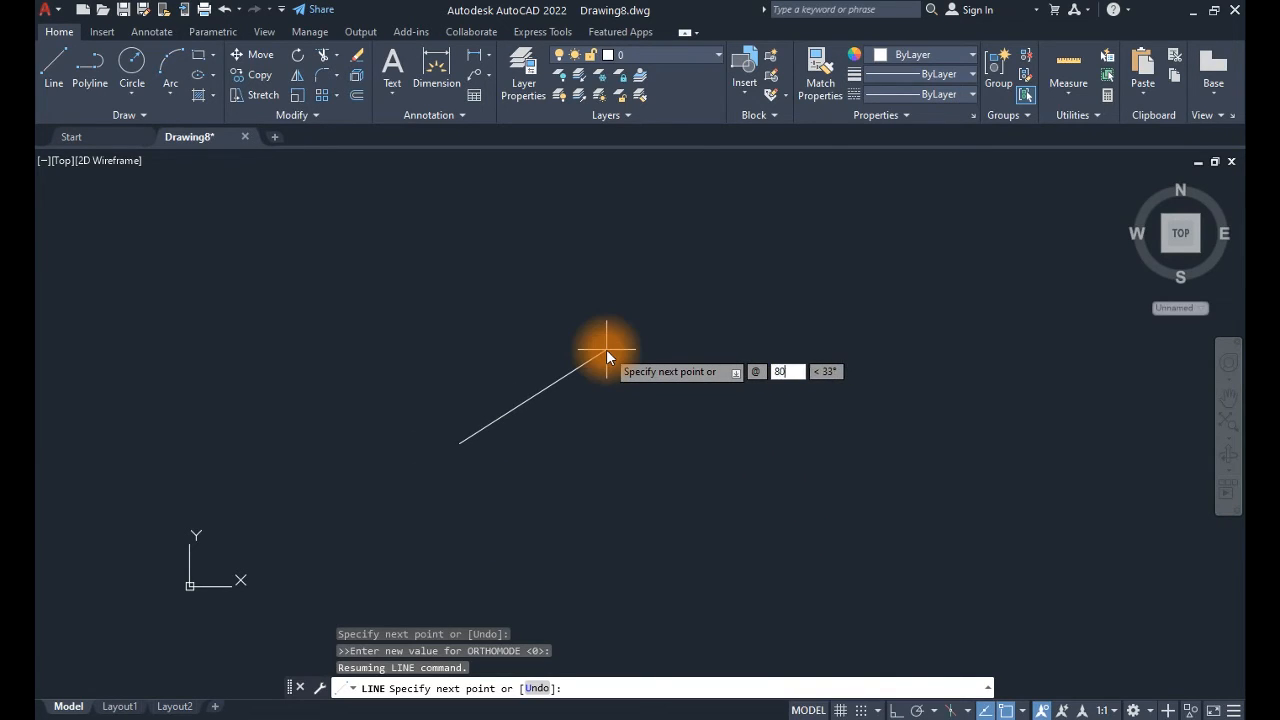
key(Tab)
text(0)
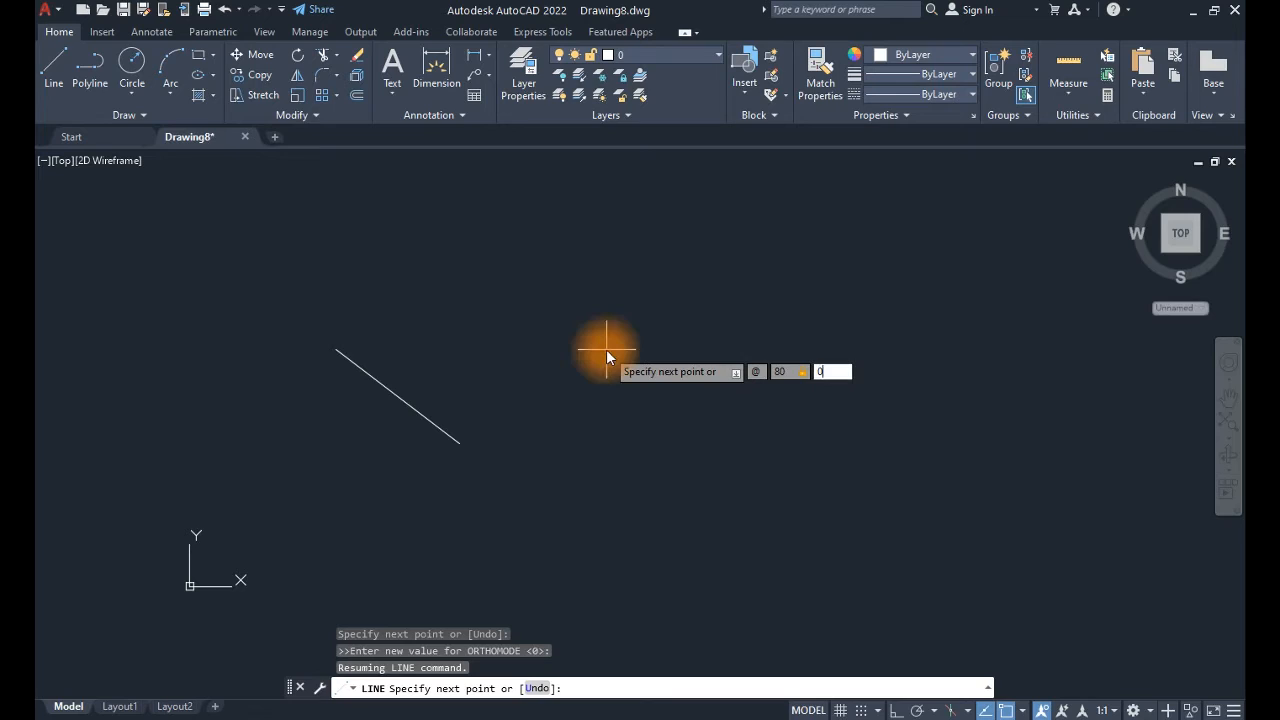
key(Return)
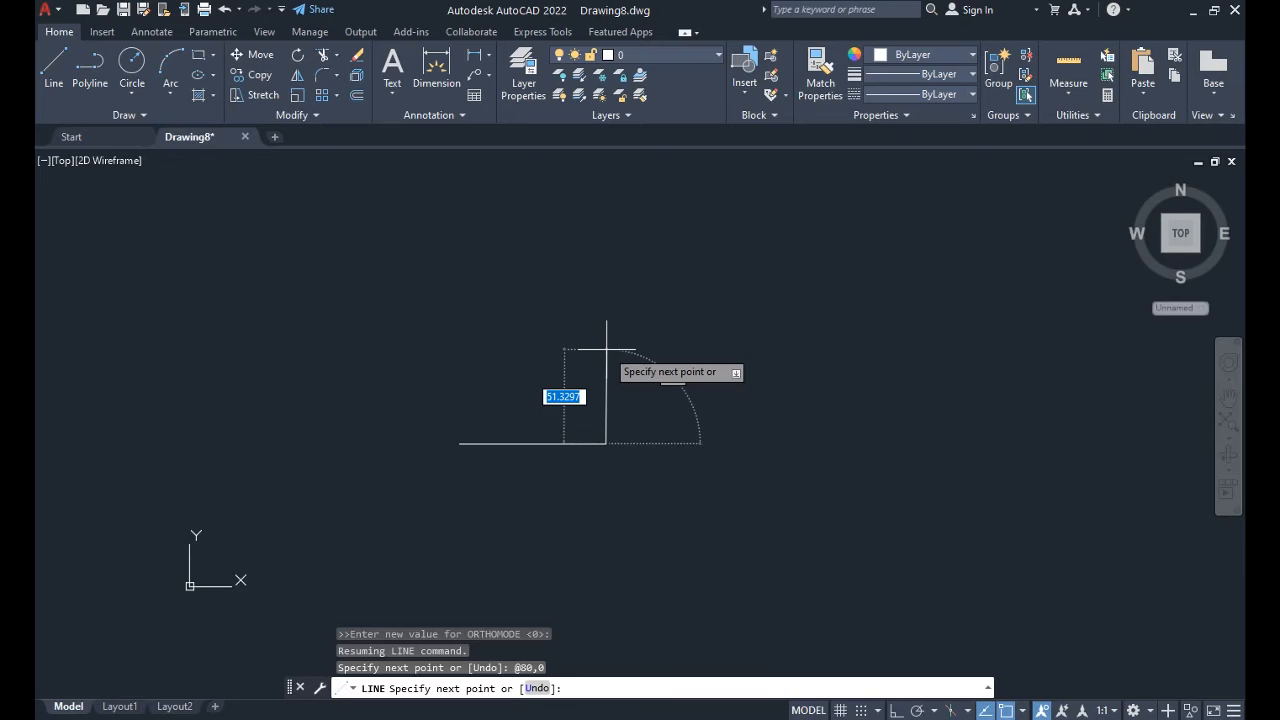
Step: Continue the line chain with segments to relative coordinates @0,50 and @-10,0
text(@ )
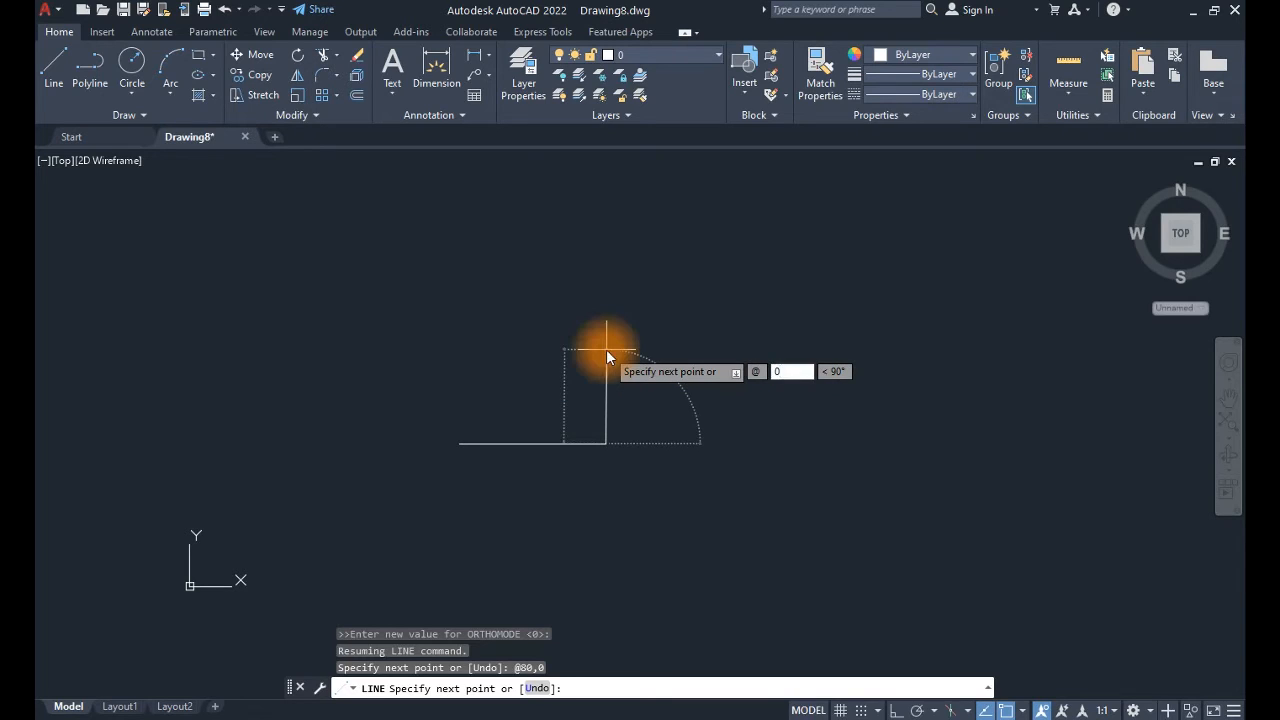
text(0)
key(Tab)
text(50)
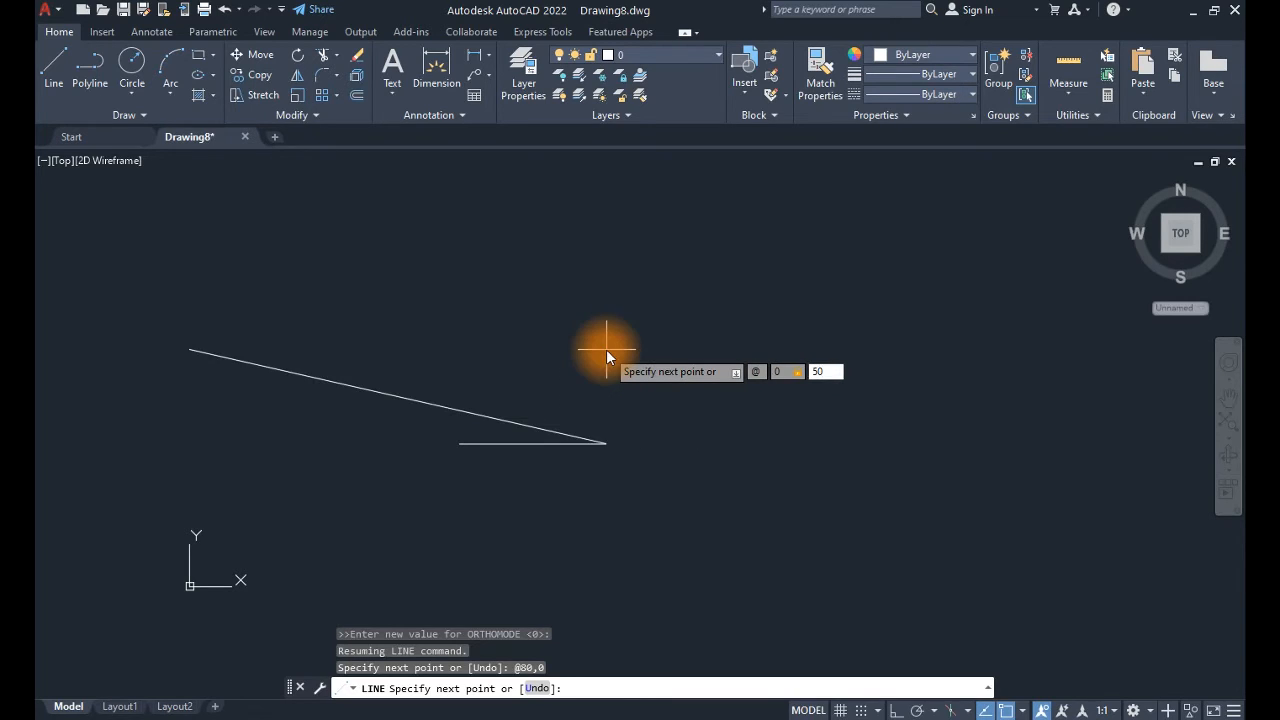
key(Return)
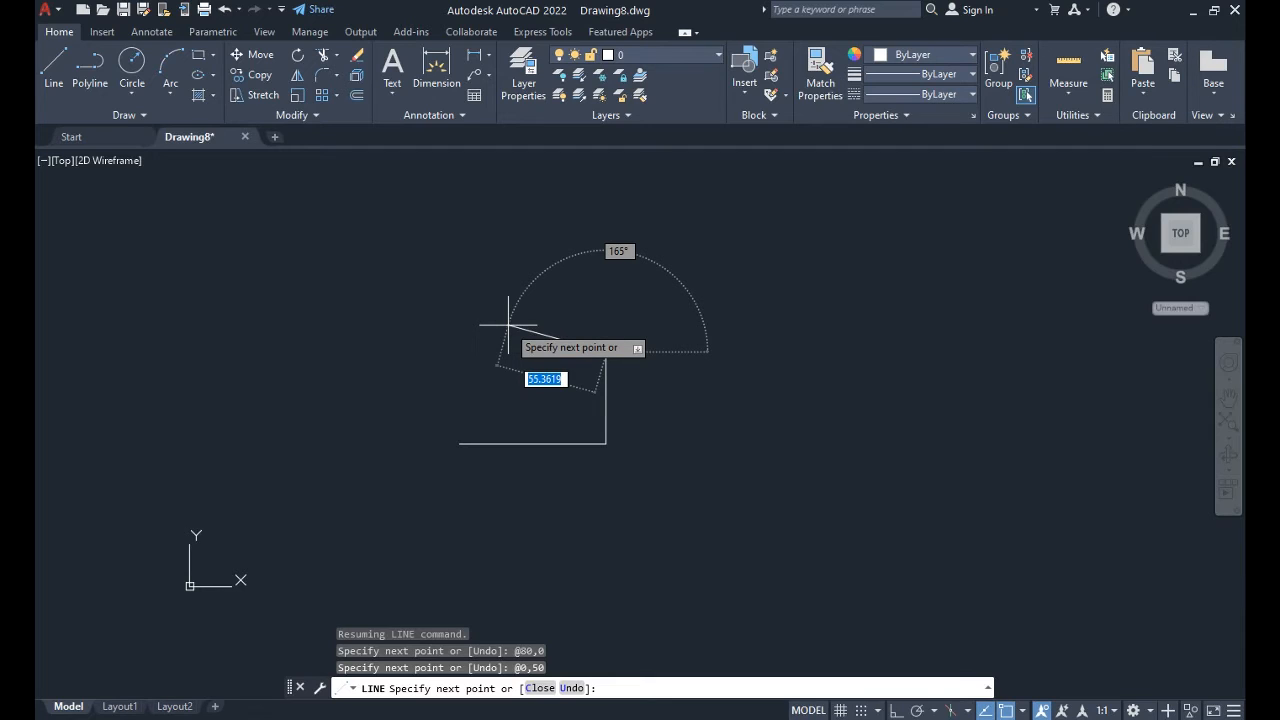
text(@-10)
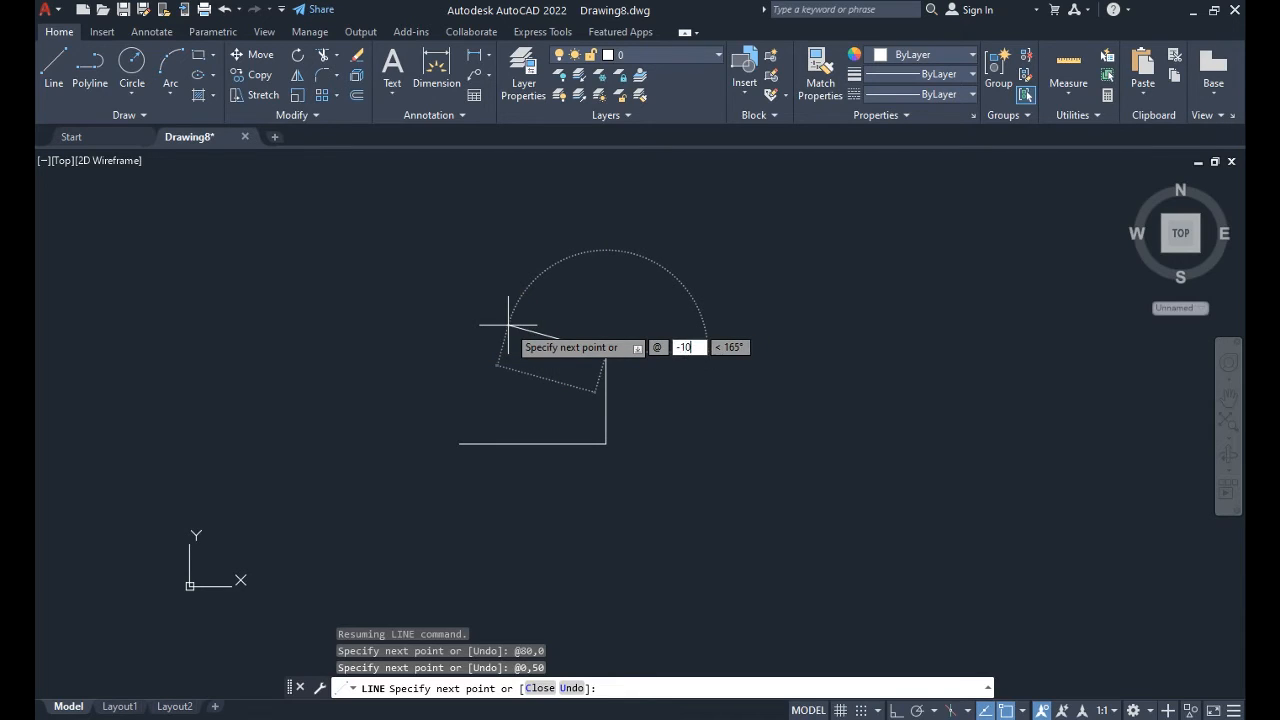
key(Tab)
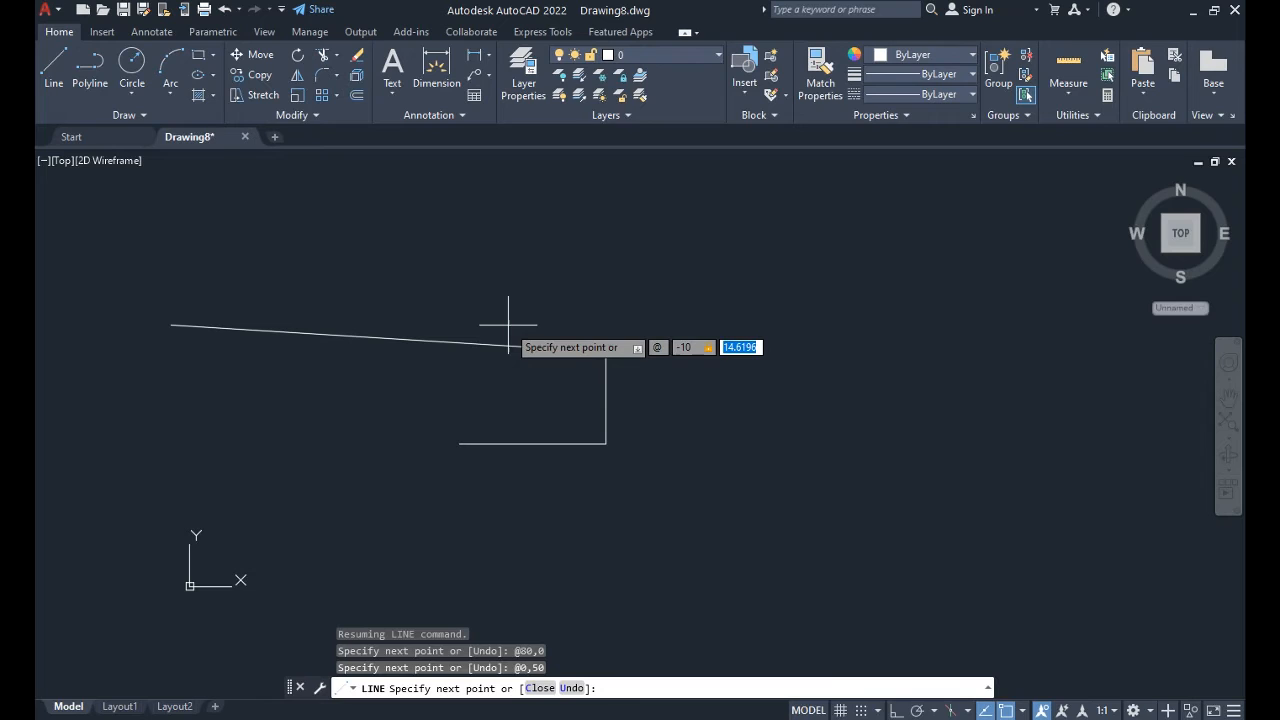
text(0)
key(Return)
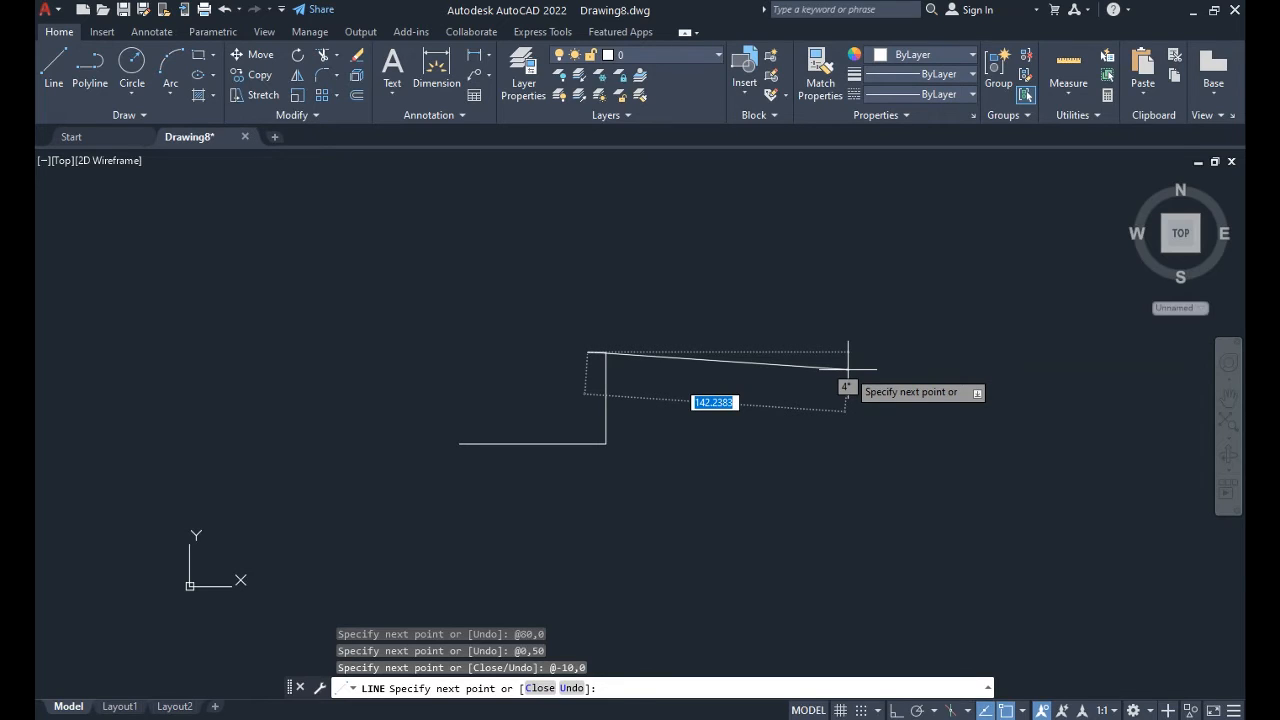
Step: Continue the line chain with segments to relative coordinates @0,-35 and @-60,0
text(@)
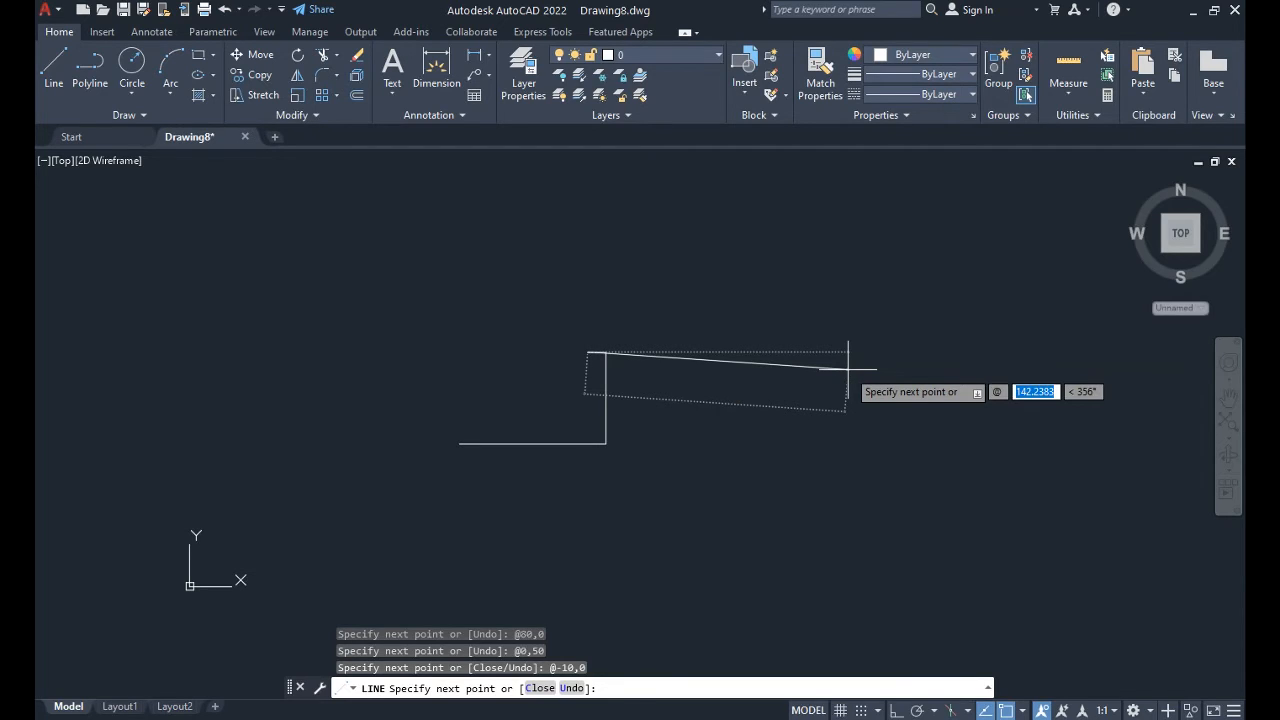
text(0,)
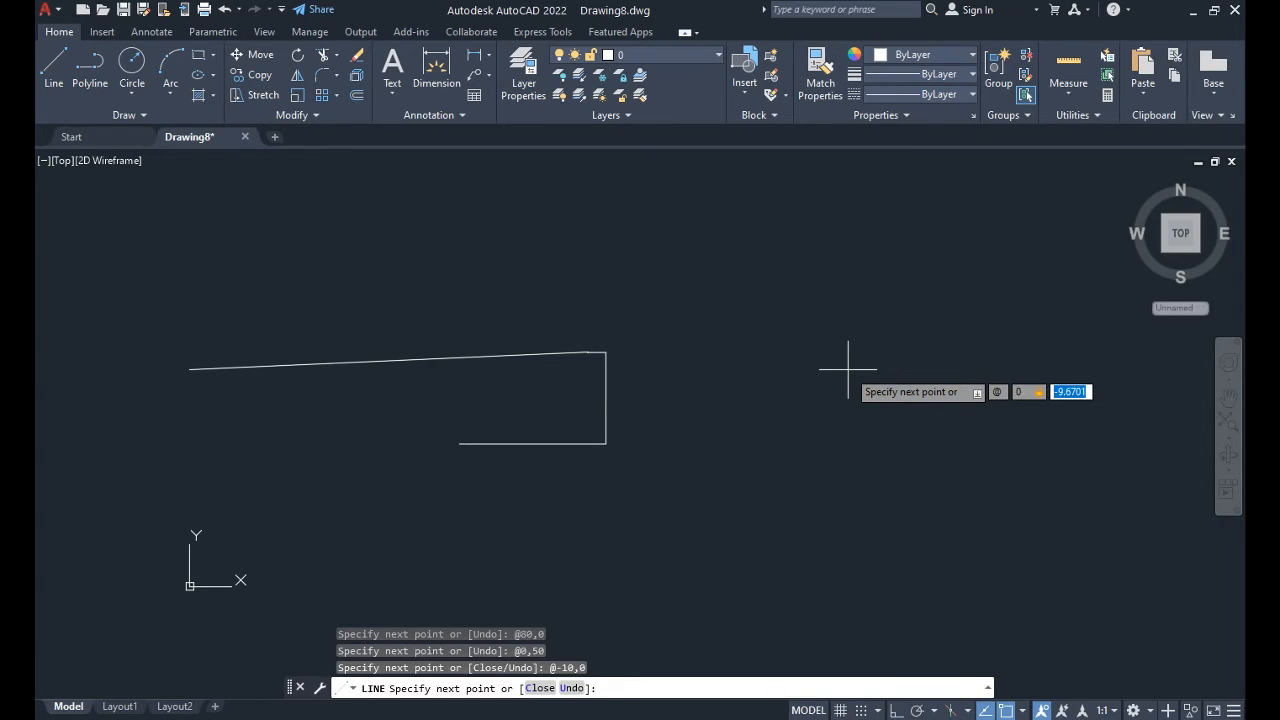
text(-)
key(Return)
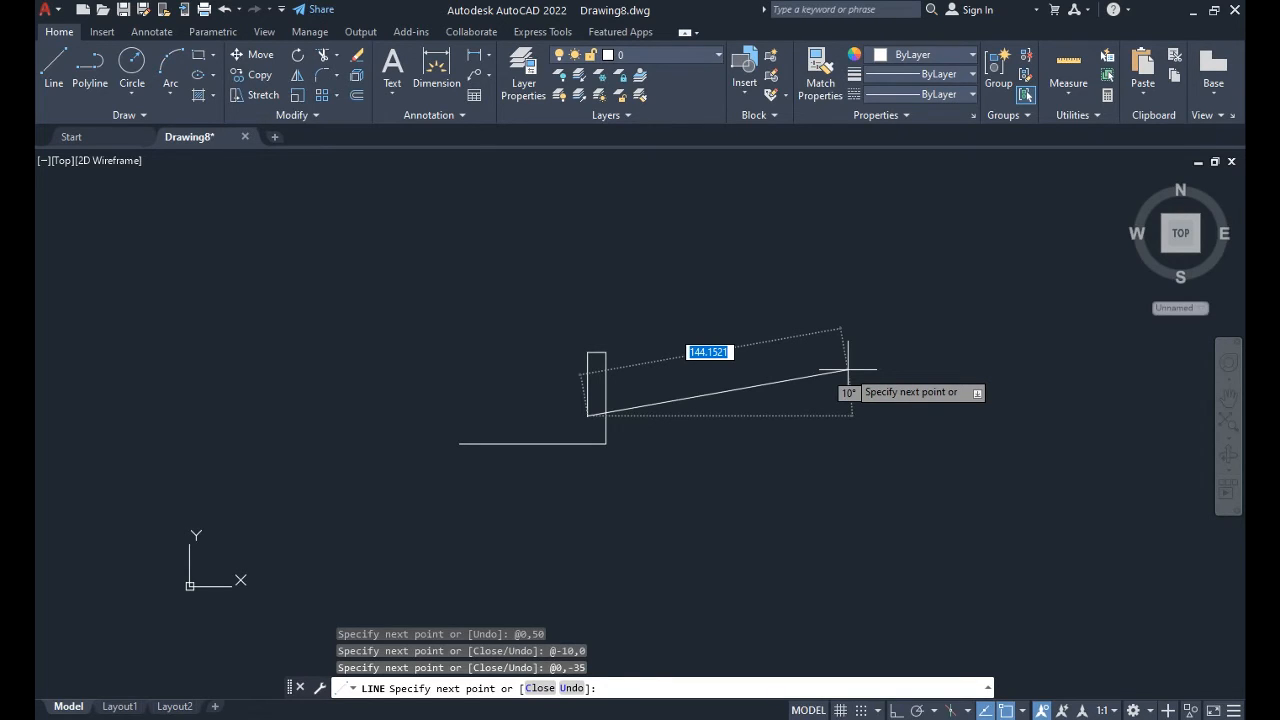
key(F8)
key(F8)
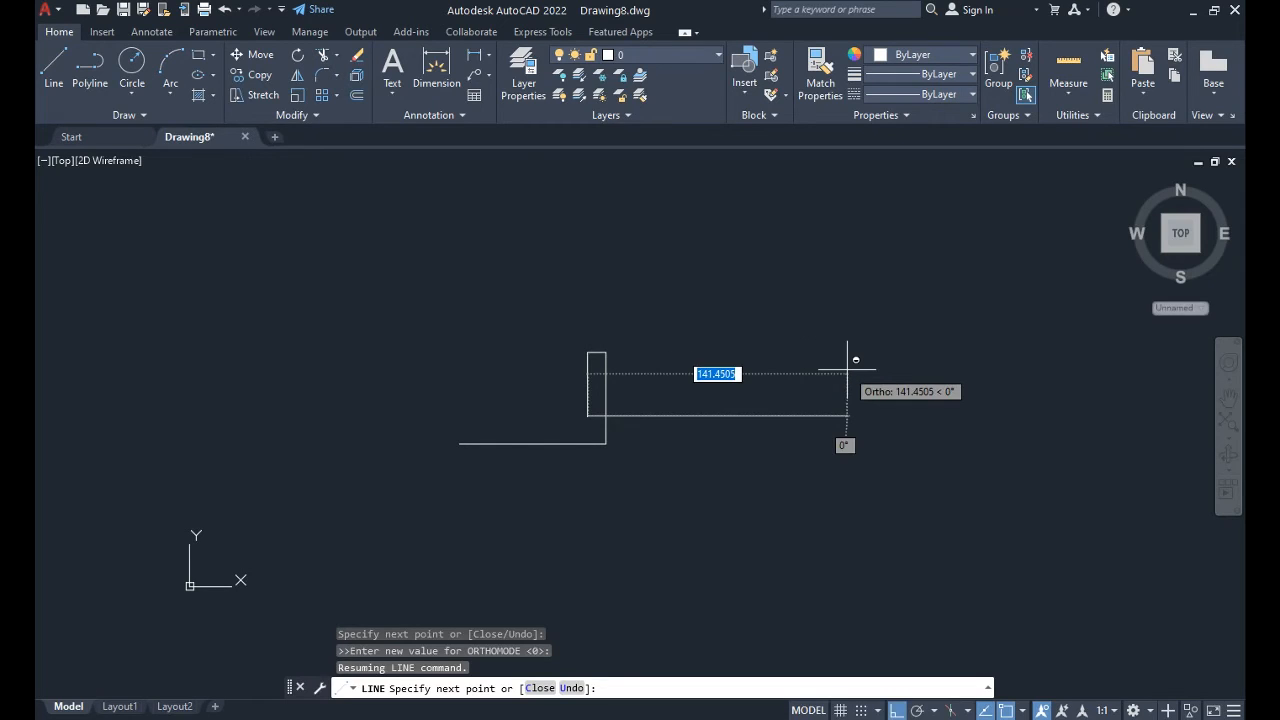
text(@-60,0)
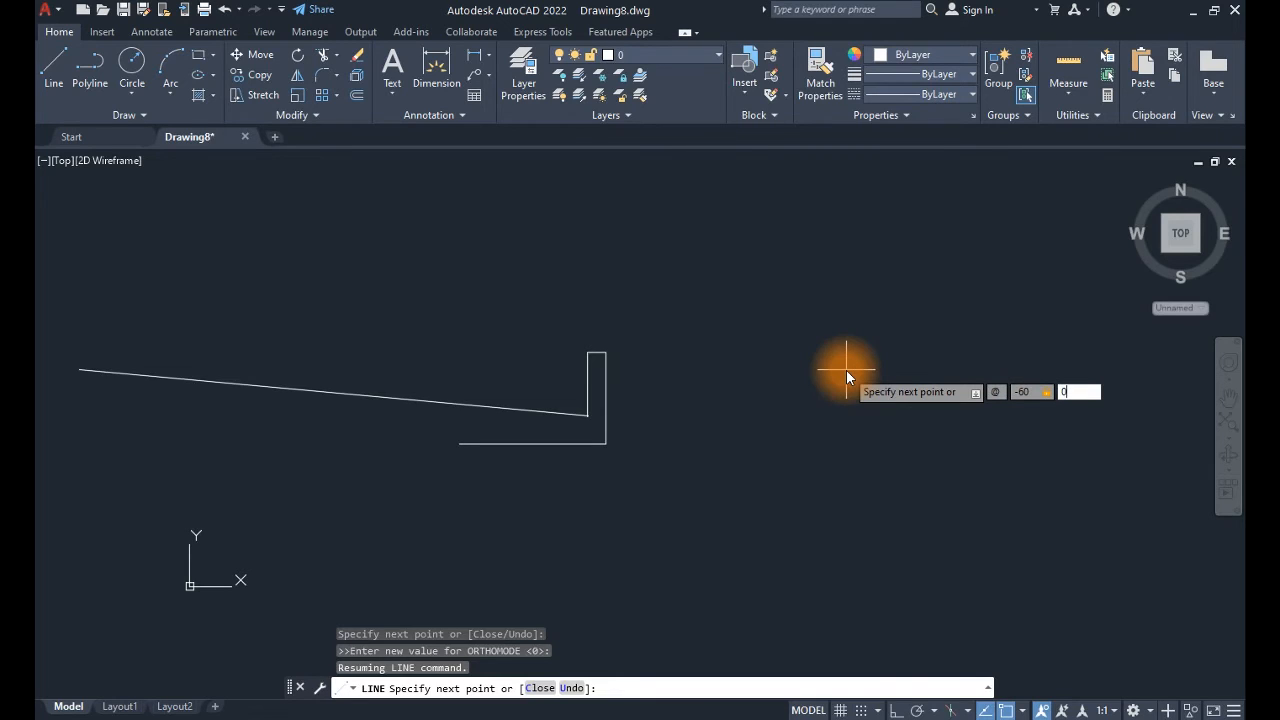
key(Return)
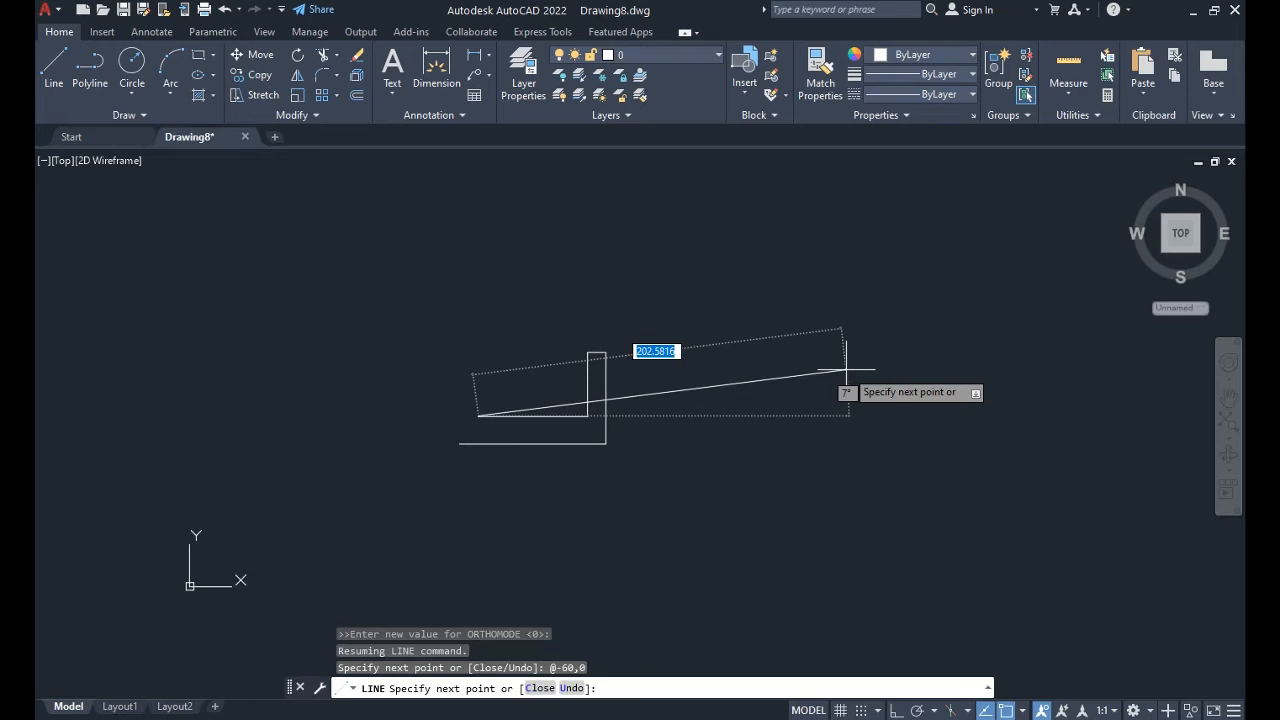
text(# )
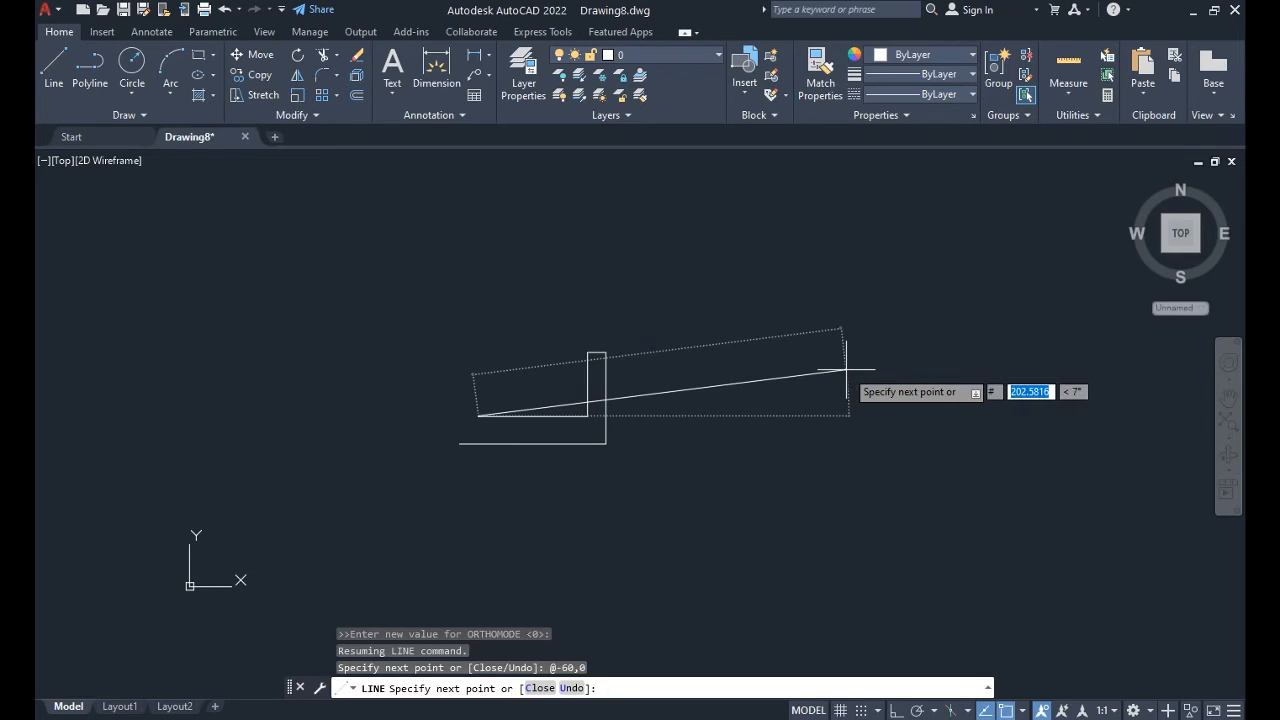
text(0)
key(Tab)
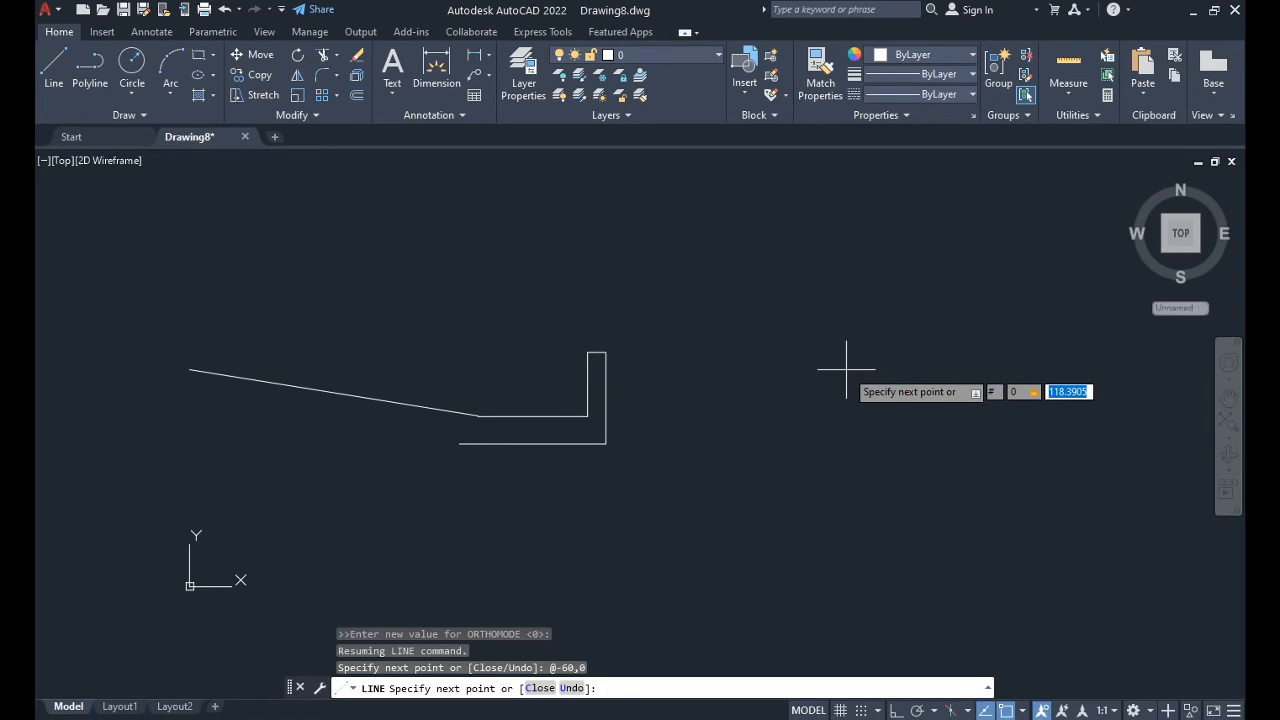
text(35)
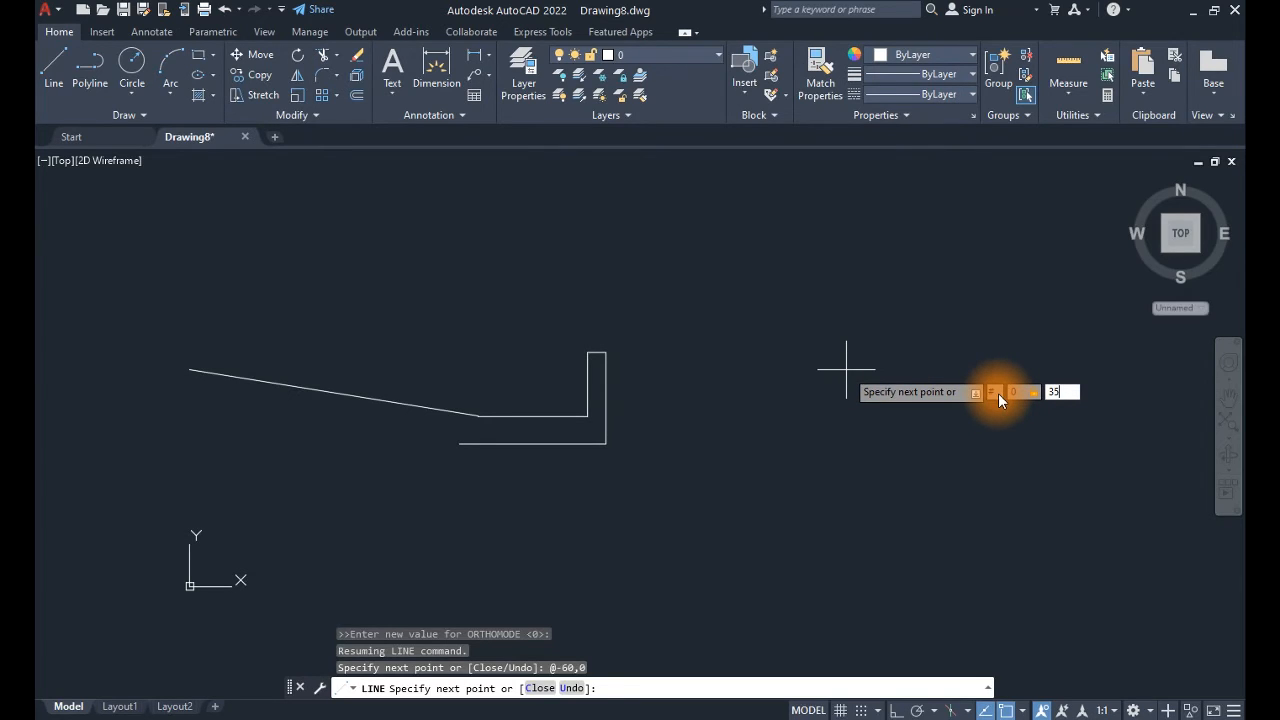
key(Escape)
key(Escape)
key(Escape)
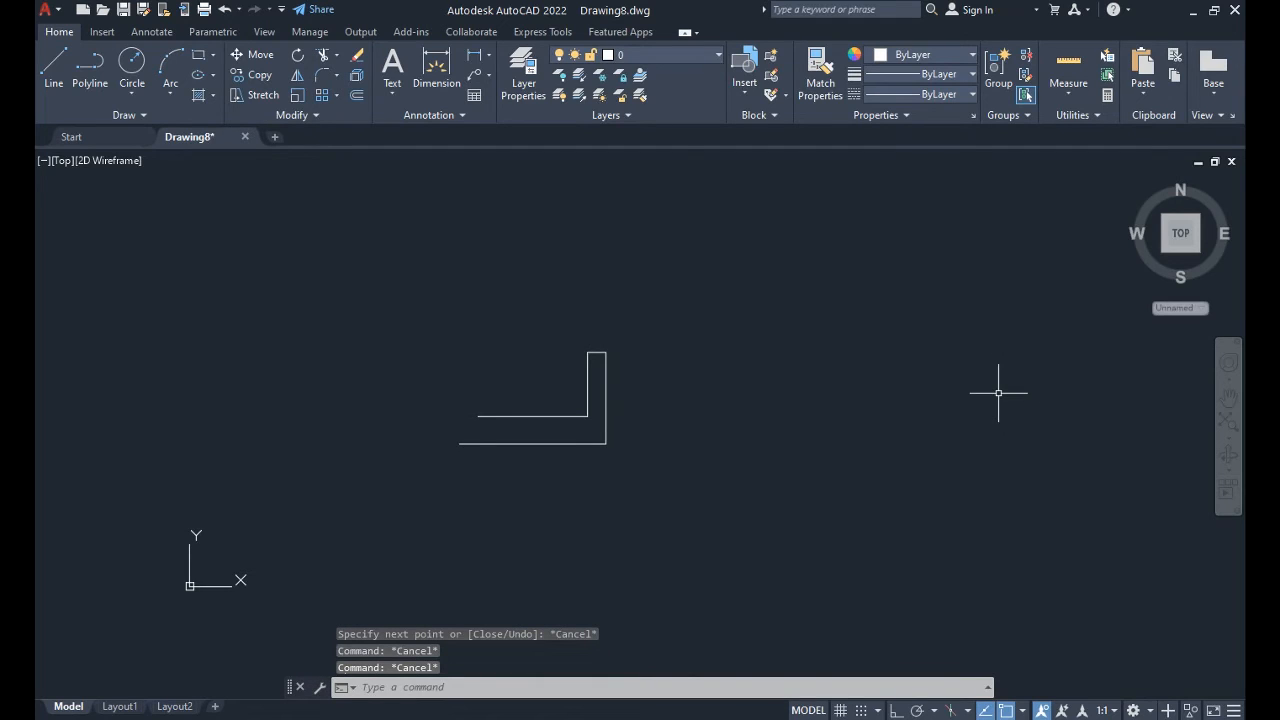
Step: Start a line at the open end of the inner horizontal edge and draw a segment to relative coordinates @0,35
text(l)
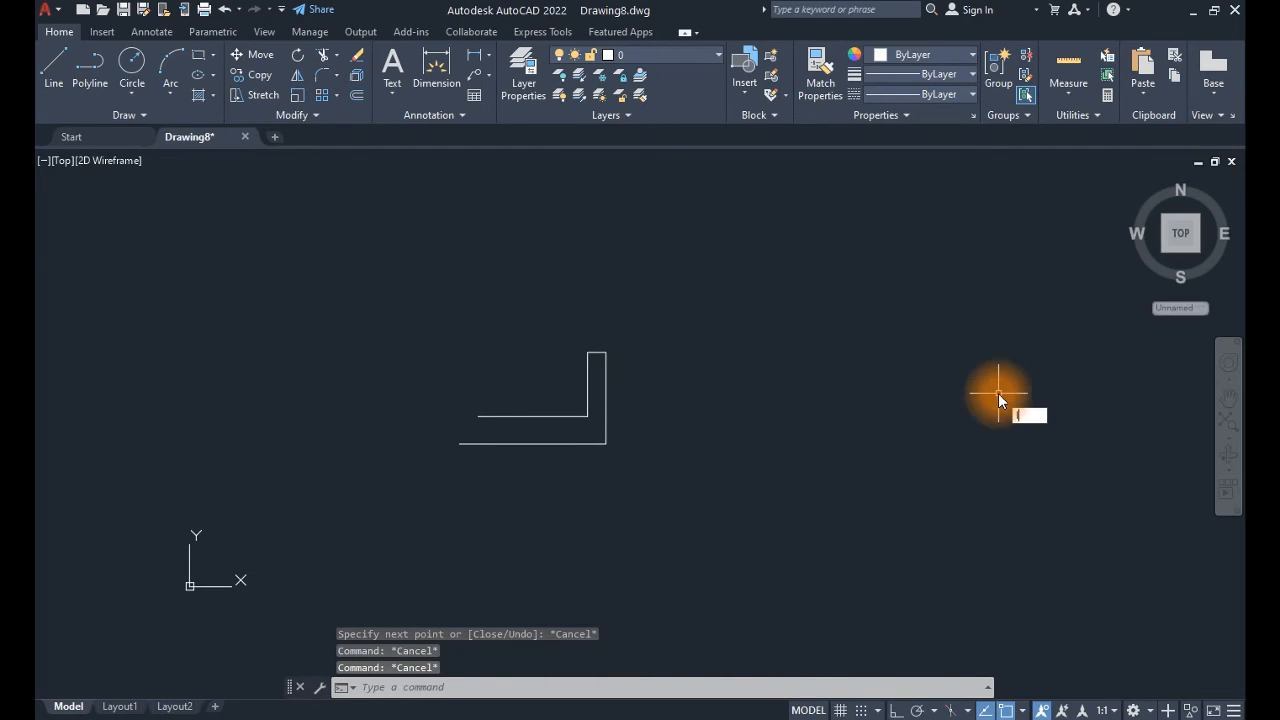
key(Return)
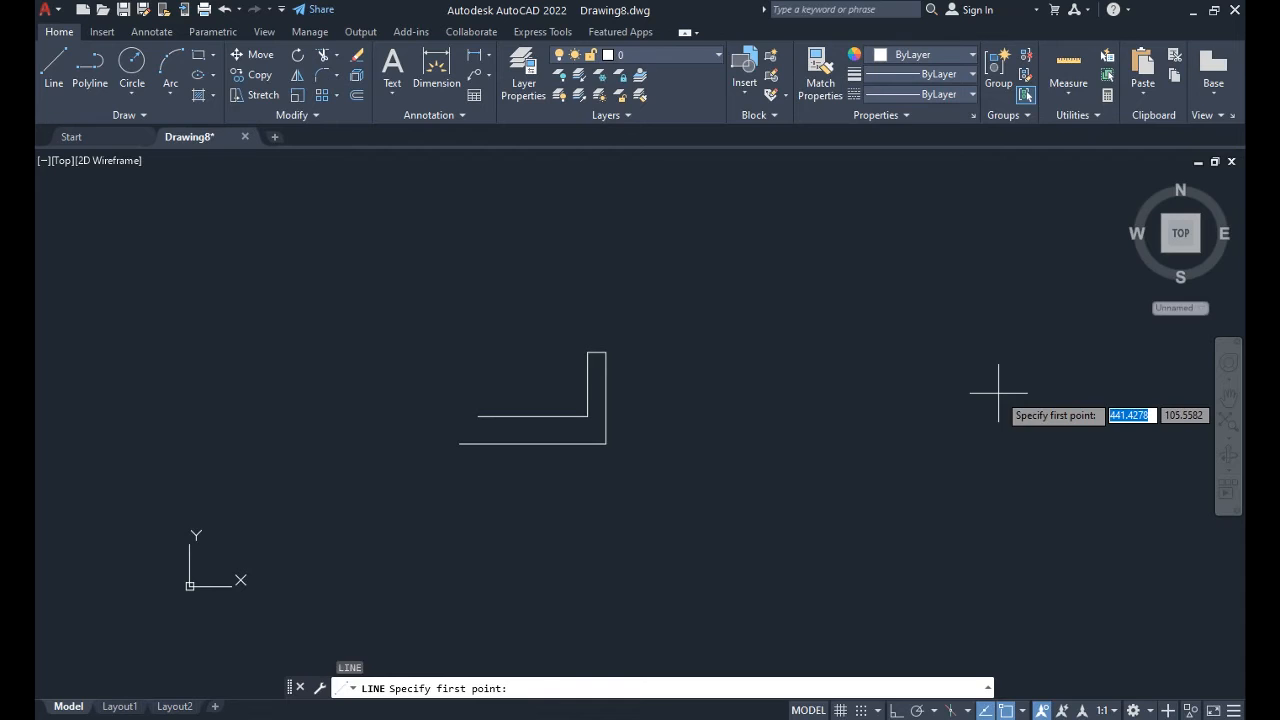
key(Return)
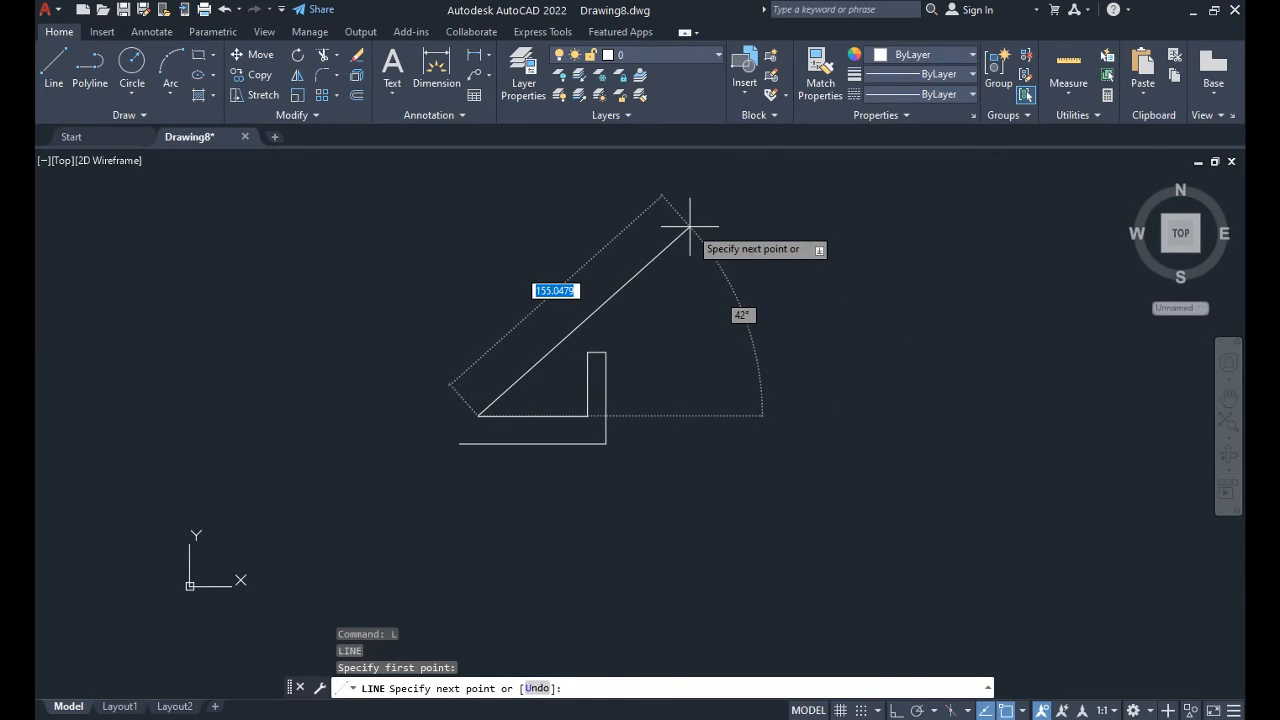
key(shift)
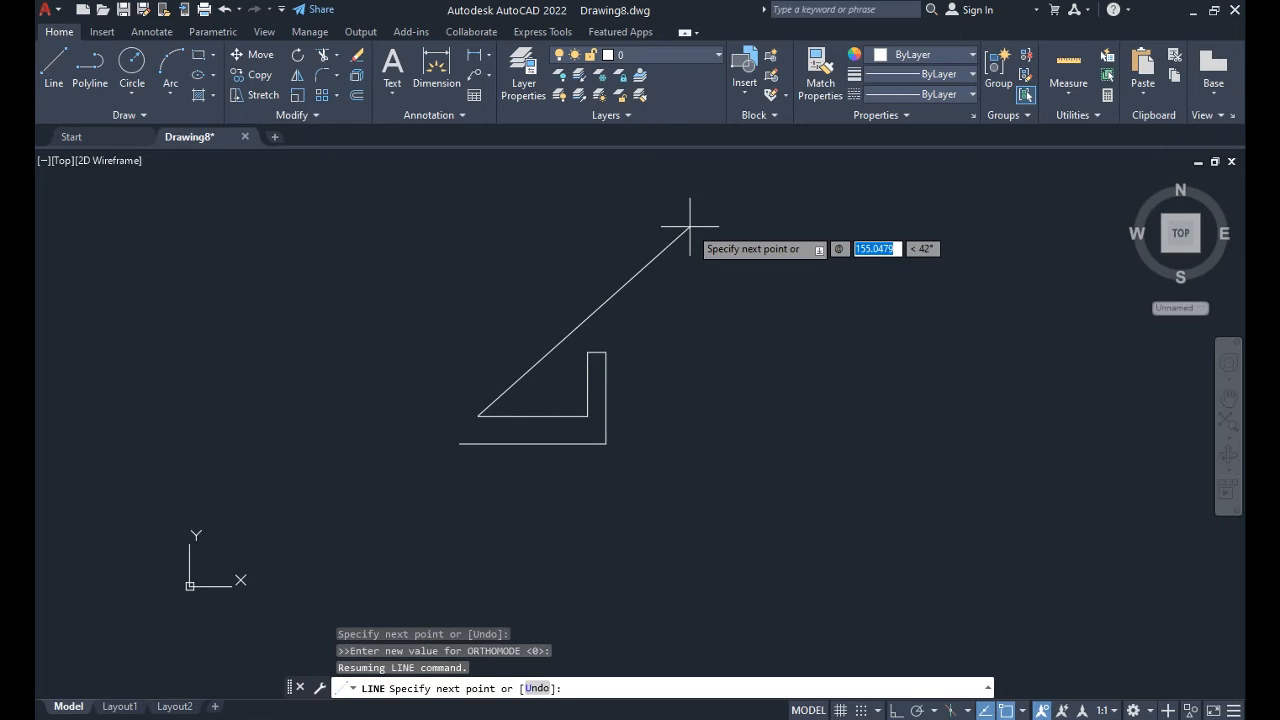
click(690, 226)
key(Tab)
text(35)
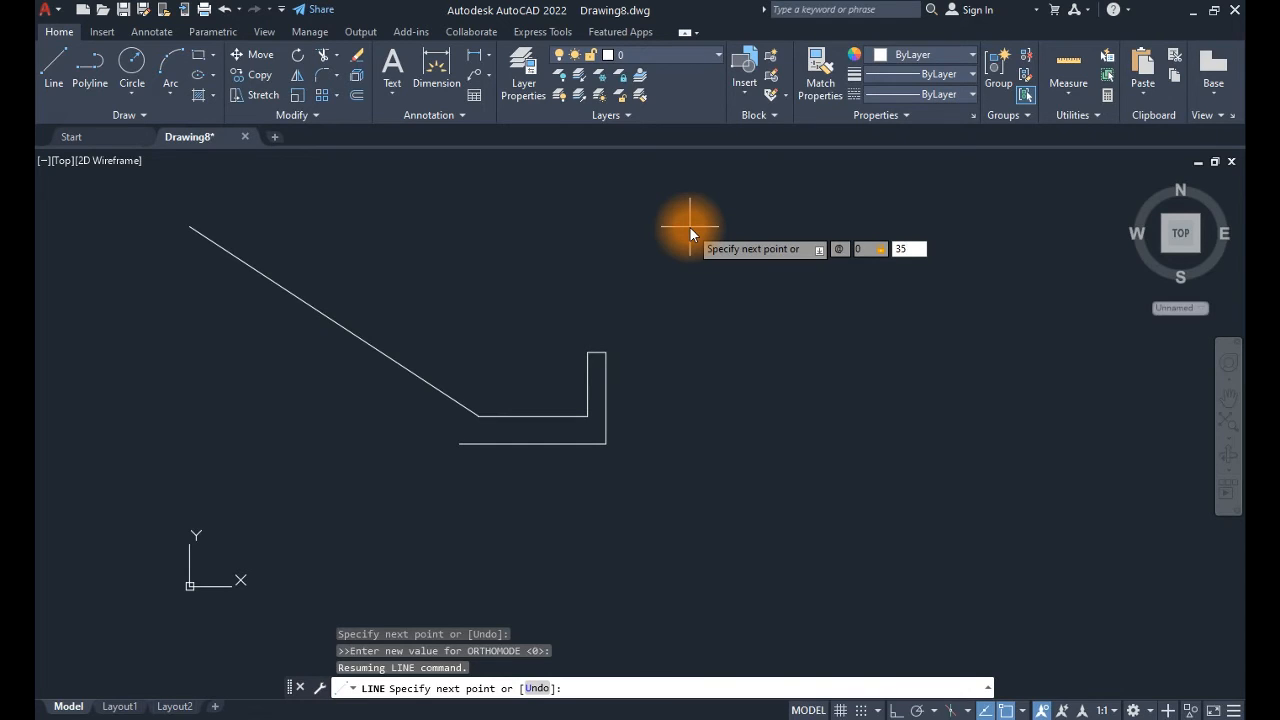
key(Return)
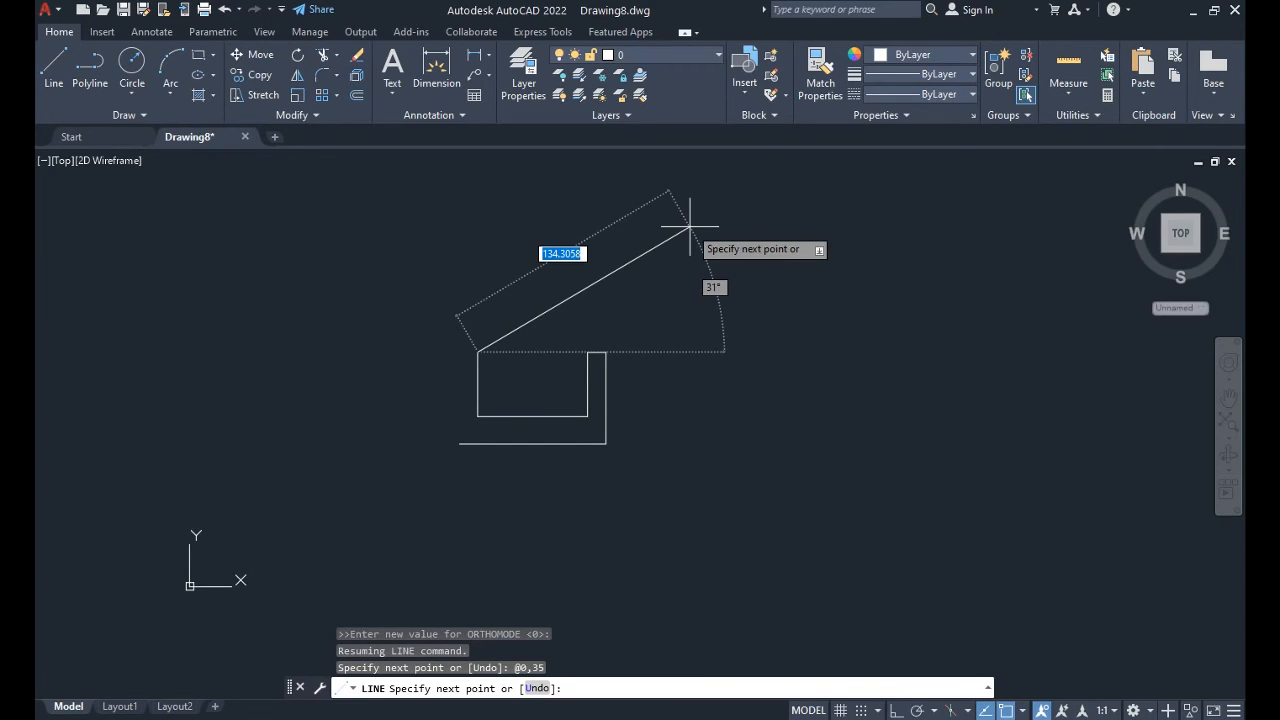
Step: Complete the U-shaped outline with segments to relative coordinates @-10,0 and @0,-50, and end the line chain
key(shift)
text(-10,0)
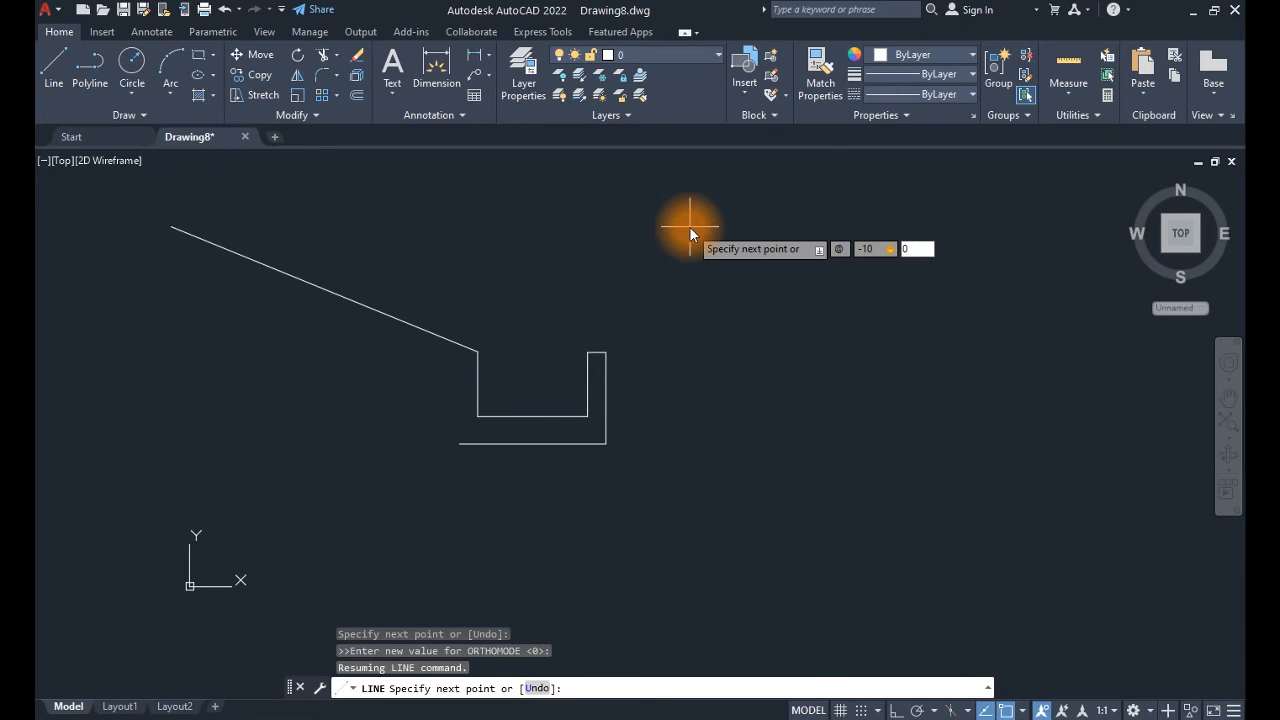
key(Return)
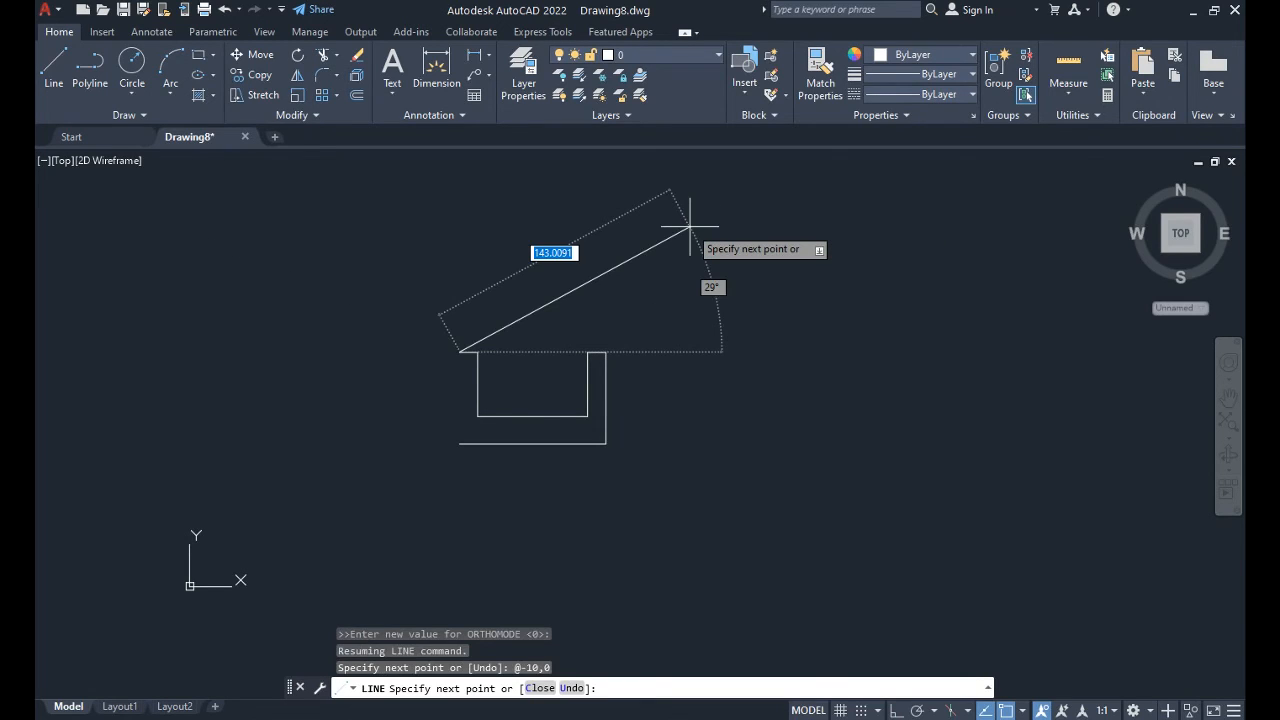
key(shift)
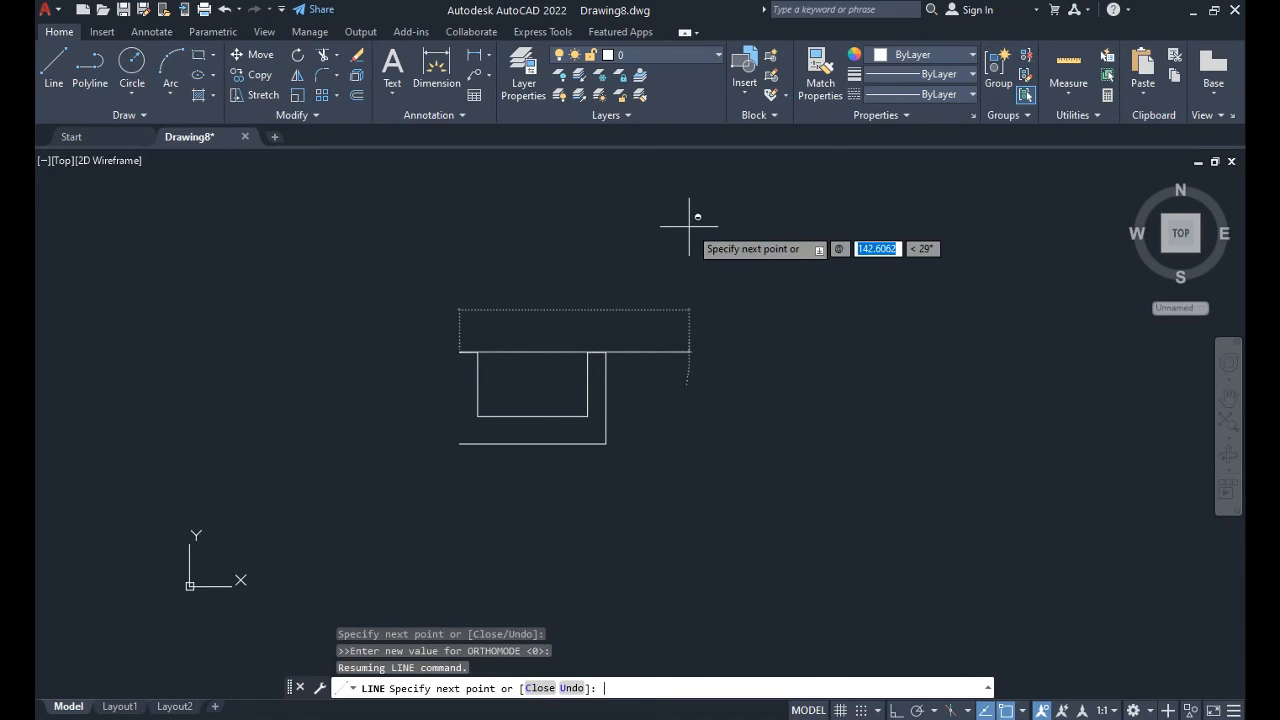
text(0,)
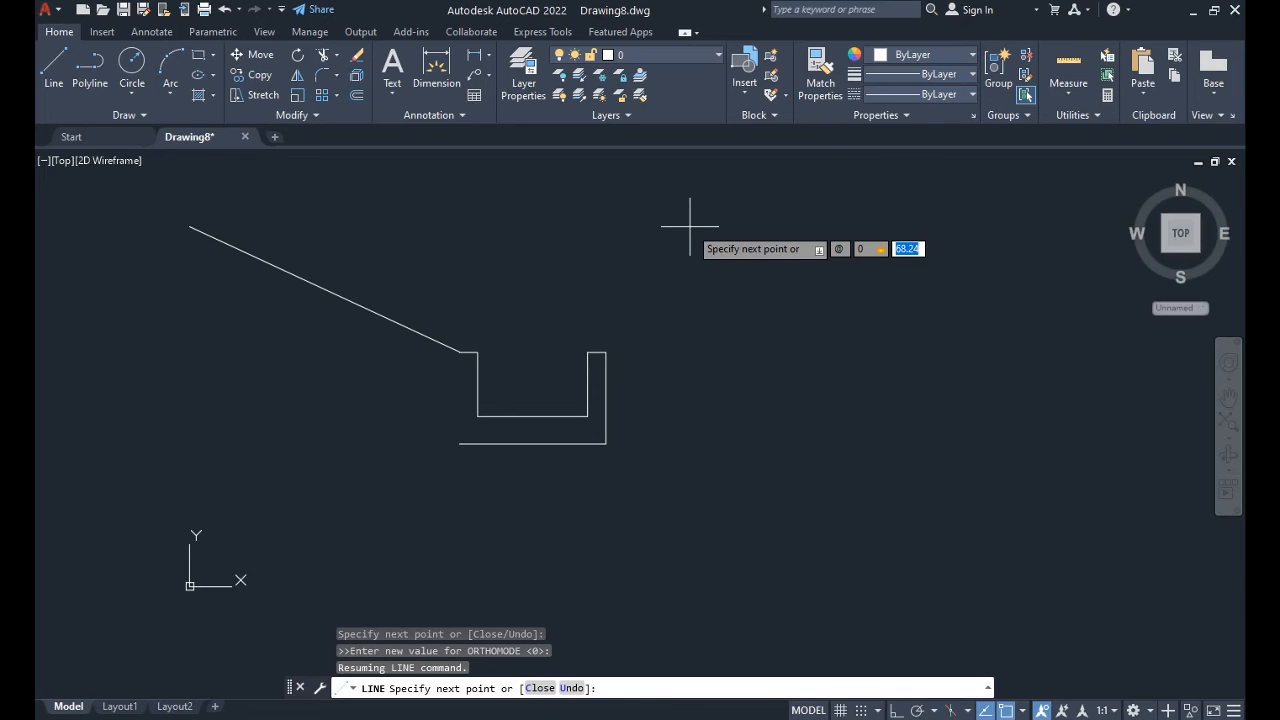
text(-50)
key(Return)
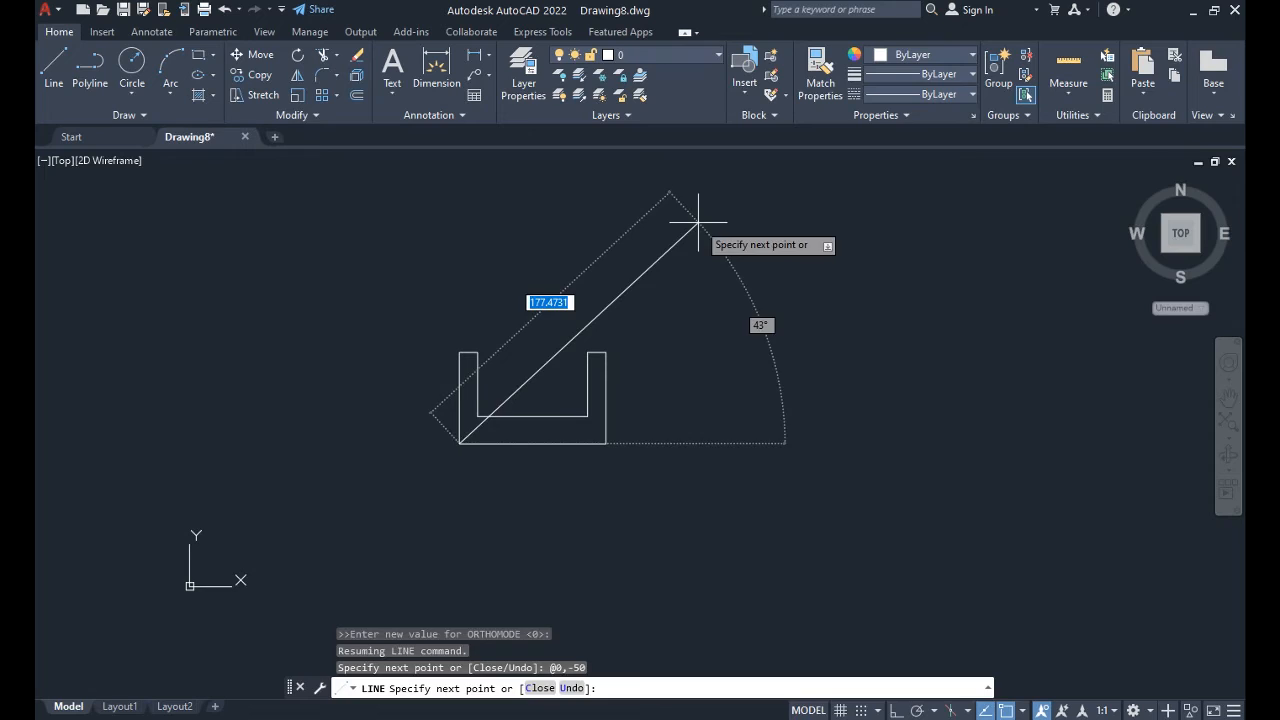
key(Escape)
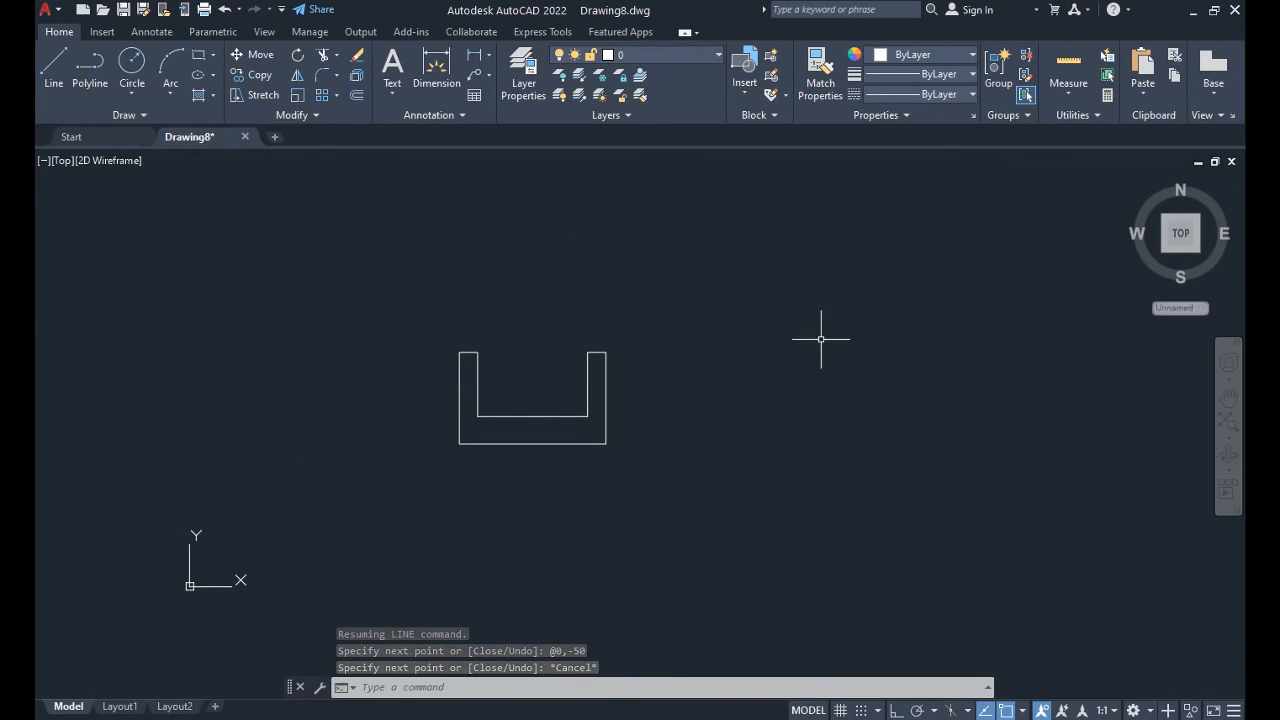
Step: Draw an 80 mm horizontal line to the right in the empty area below the U-shape with Ortho mode turned on
middle_drag(429, 531, 446, 377)
scroll(446, 377, down, 2)
click(883, 690)
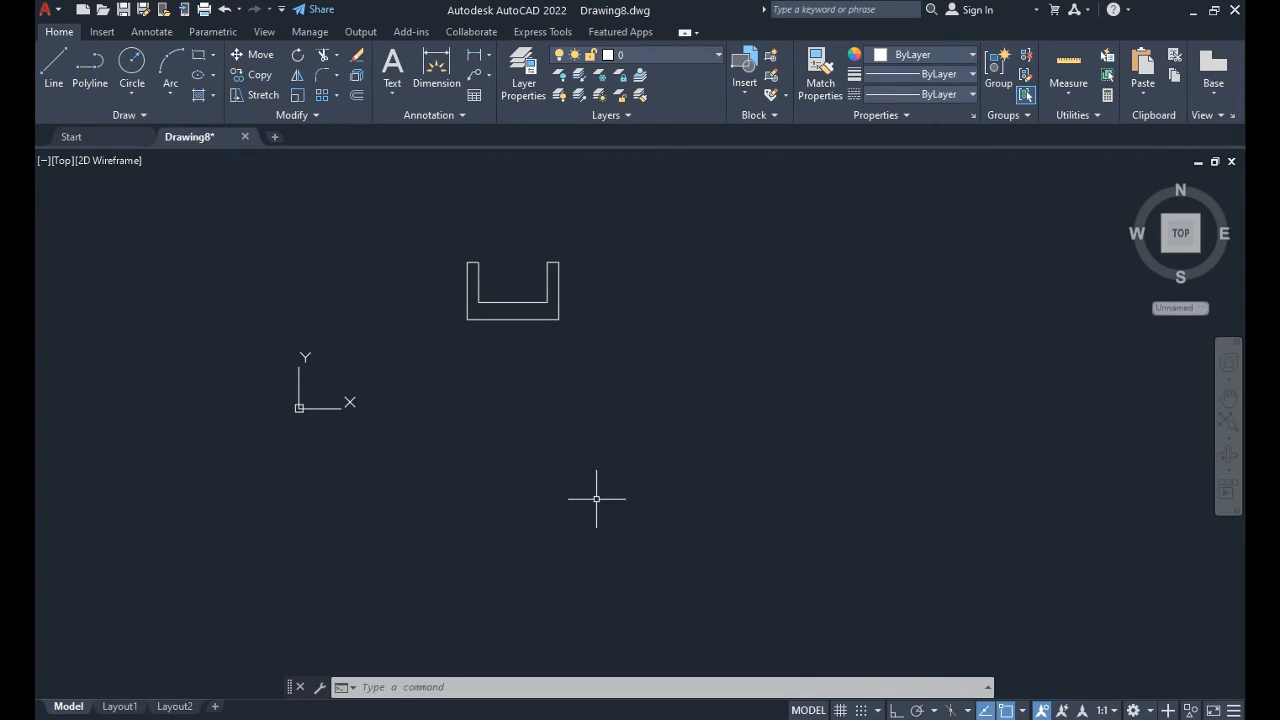
text(l)
key(Return)
click(462, 460)
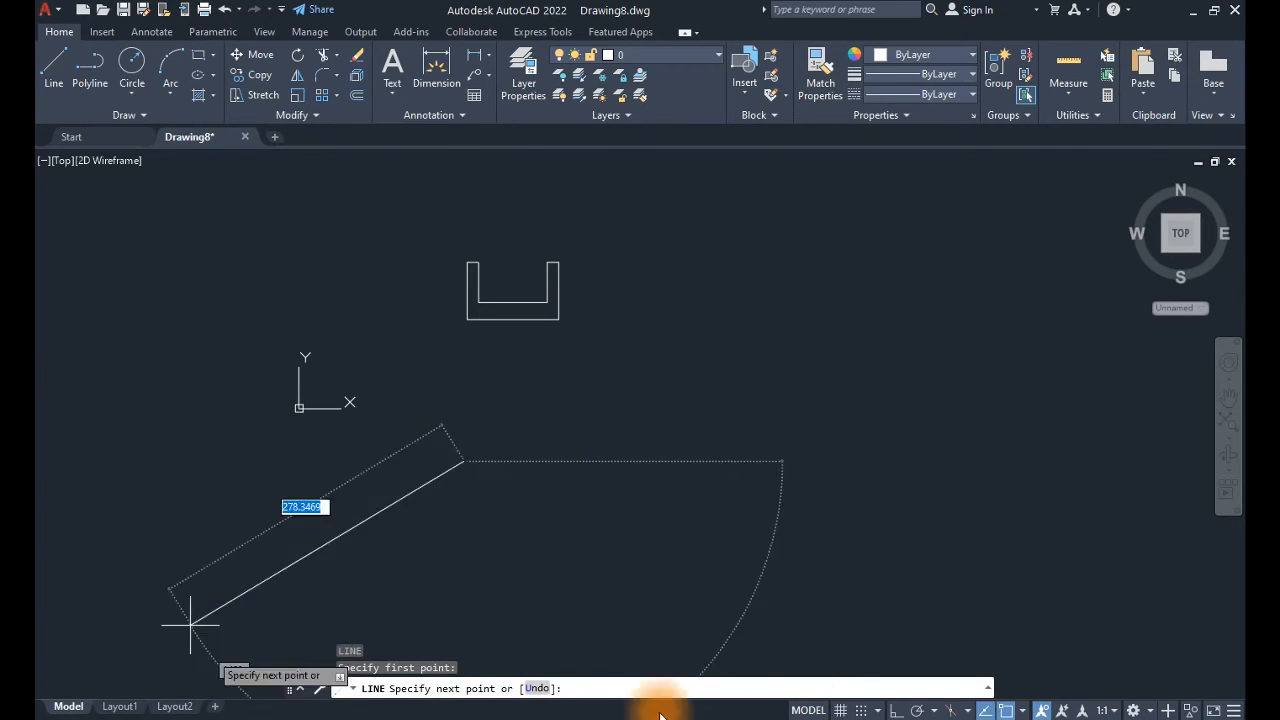
click(895, 711)
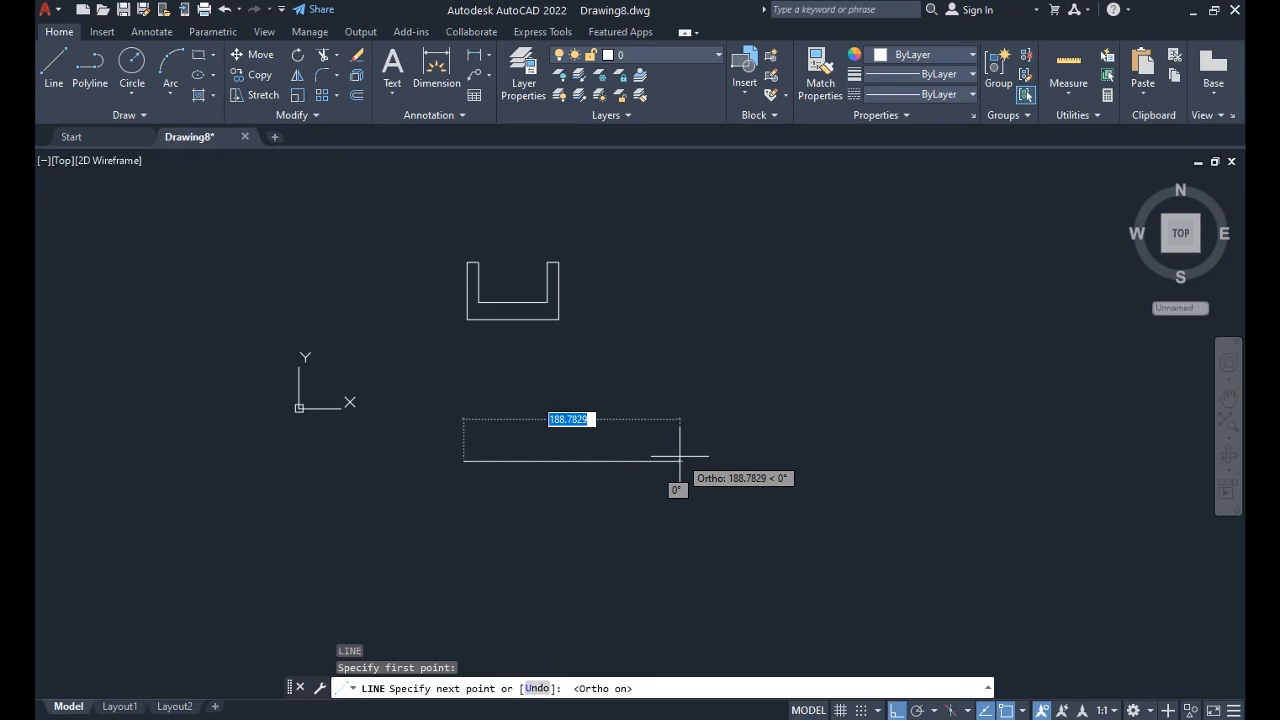
text(80)
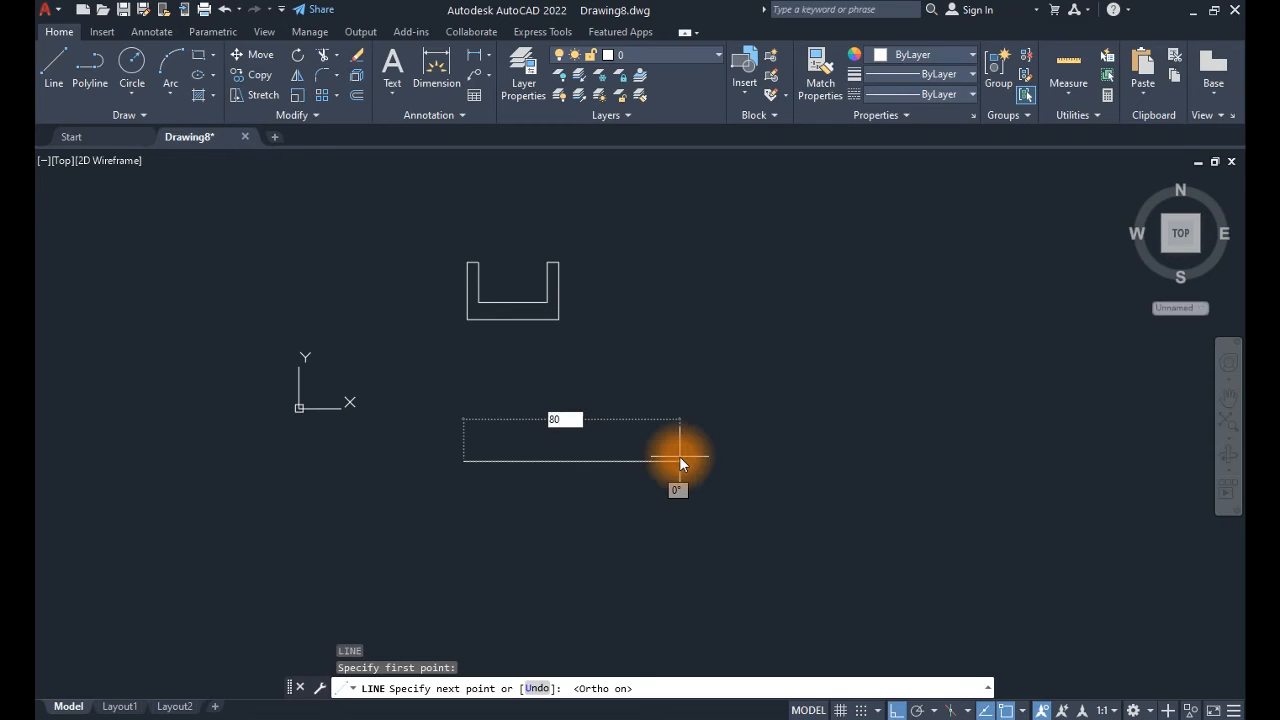
key(Return)
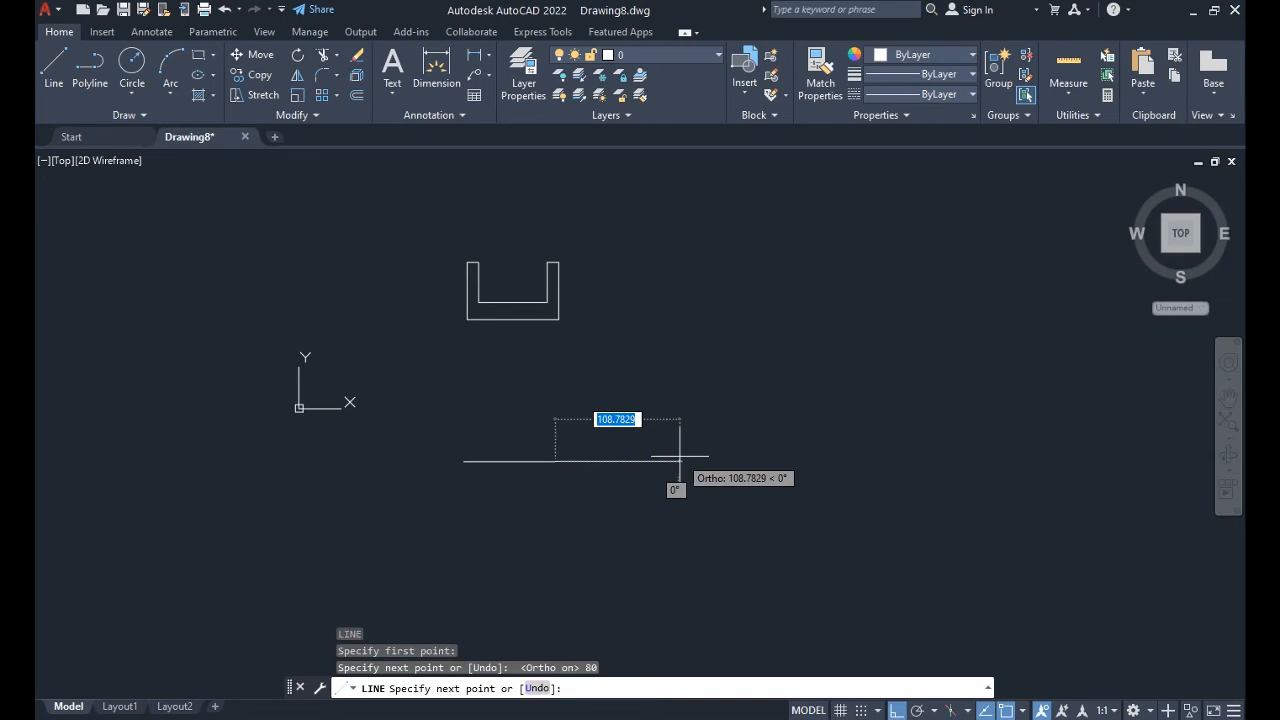
key(Escape)
scroll(623, 463, up, 4)
scroll(551, 449, down, 2)
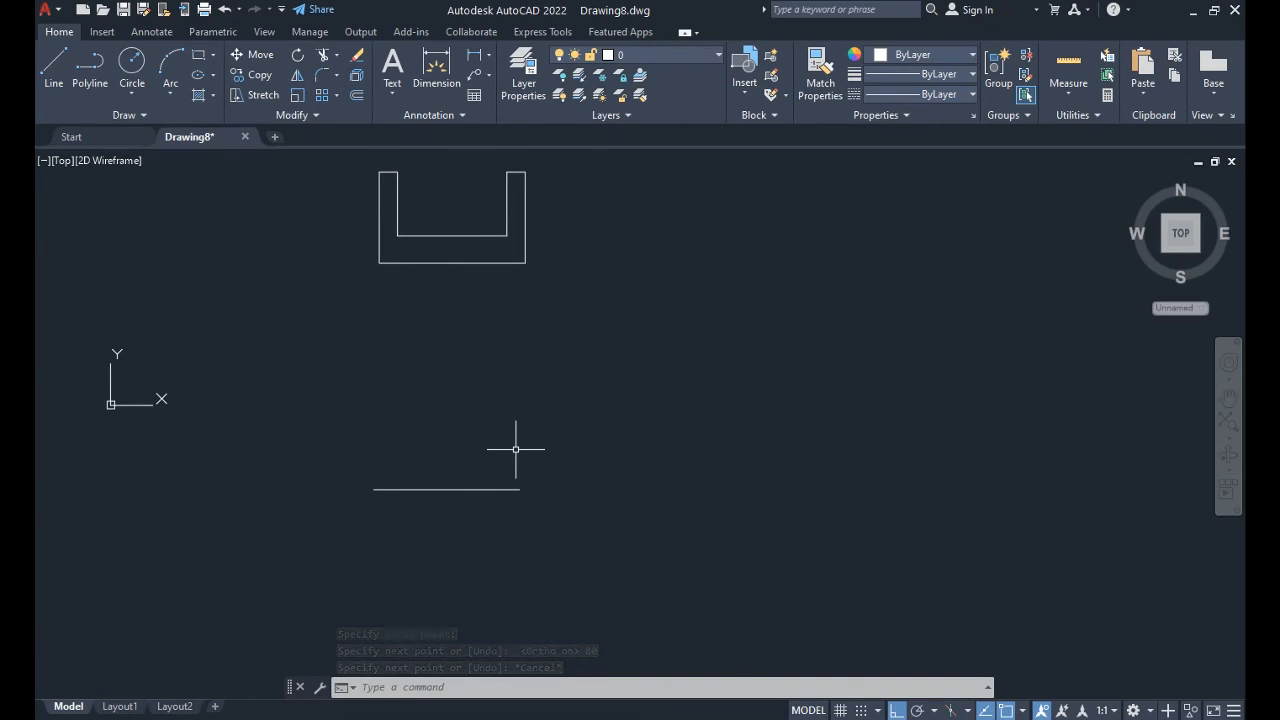
text(l)
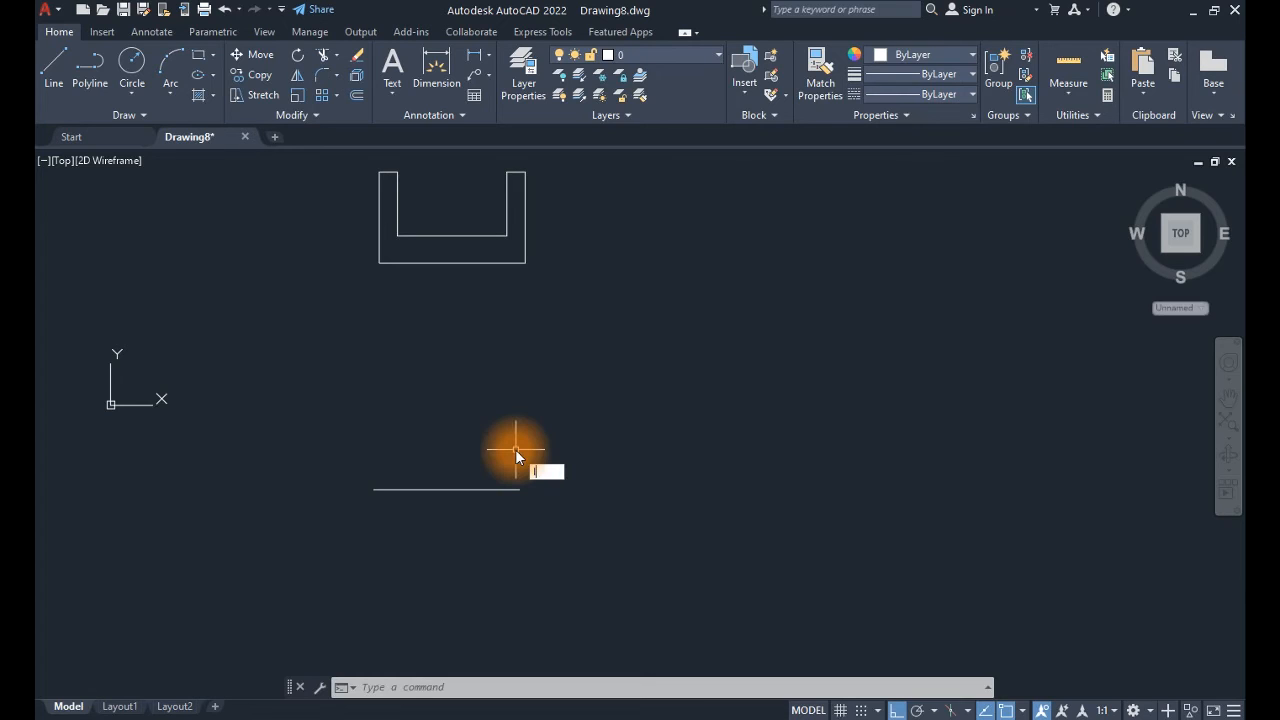
key(Return)
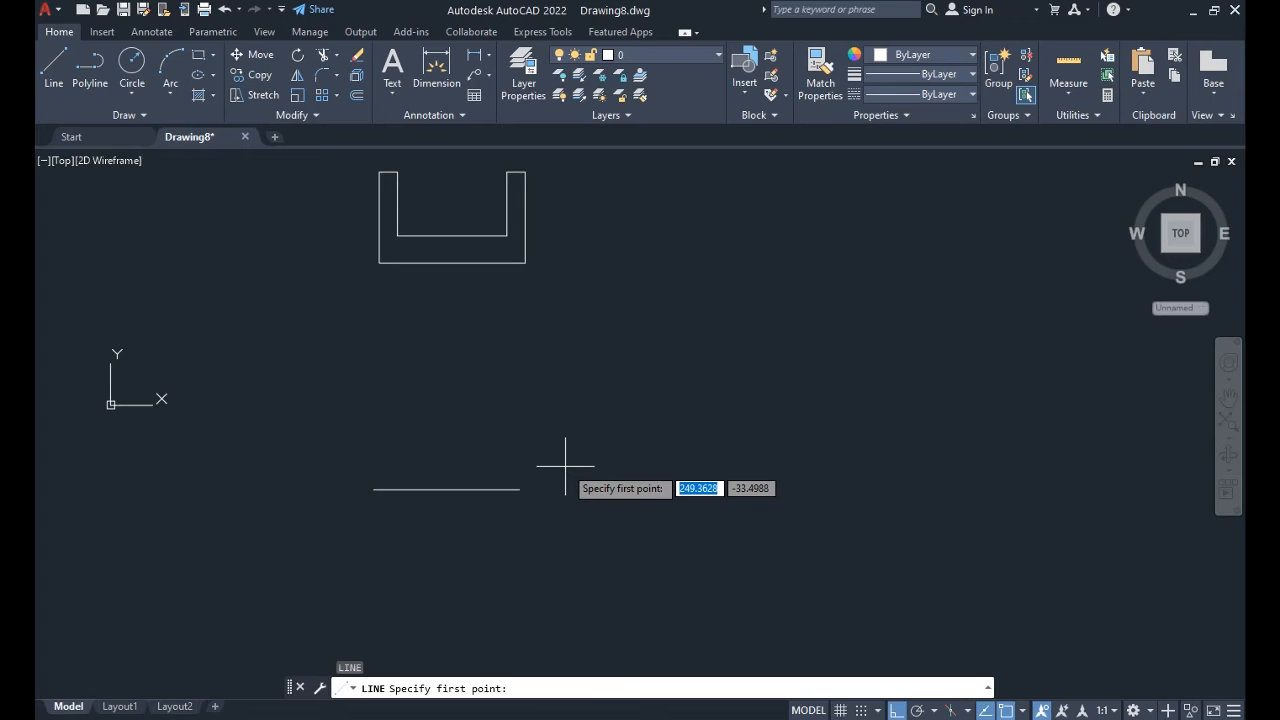
click(521, 489)
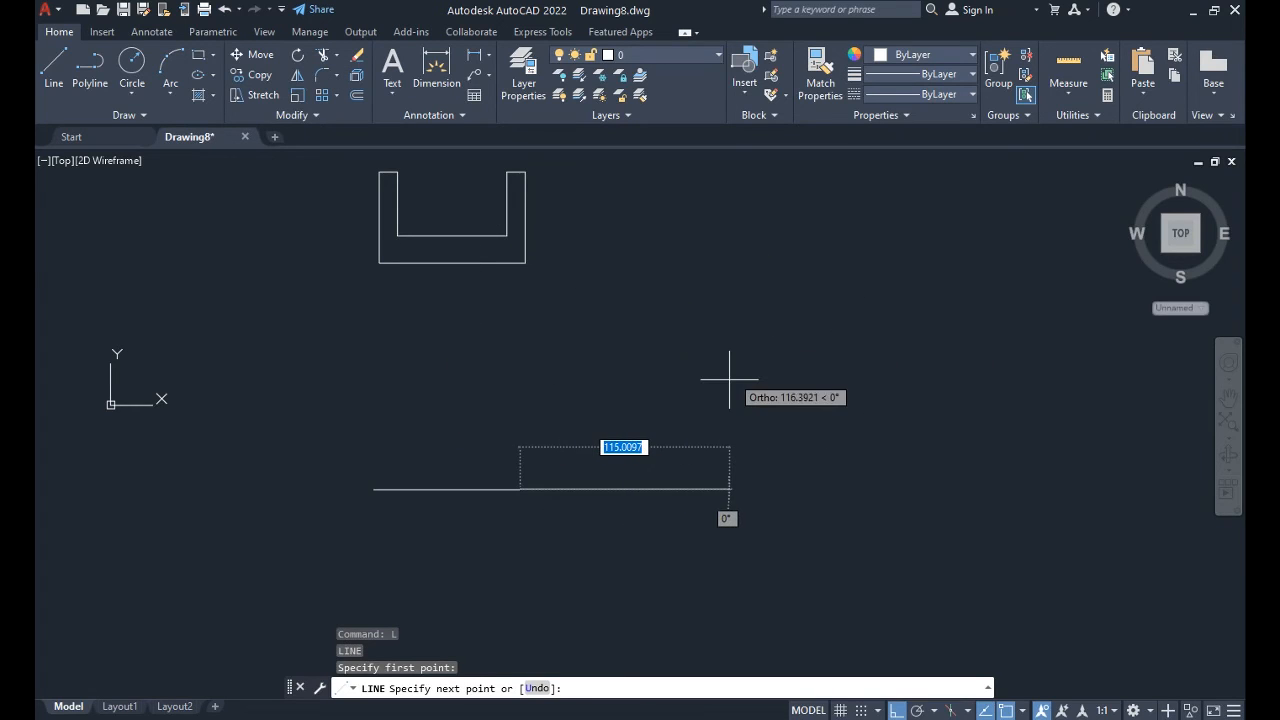
key(Escape)
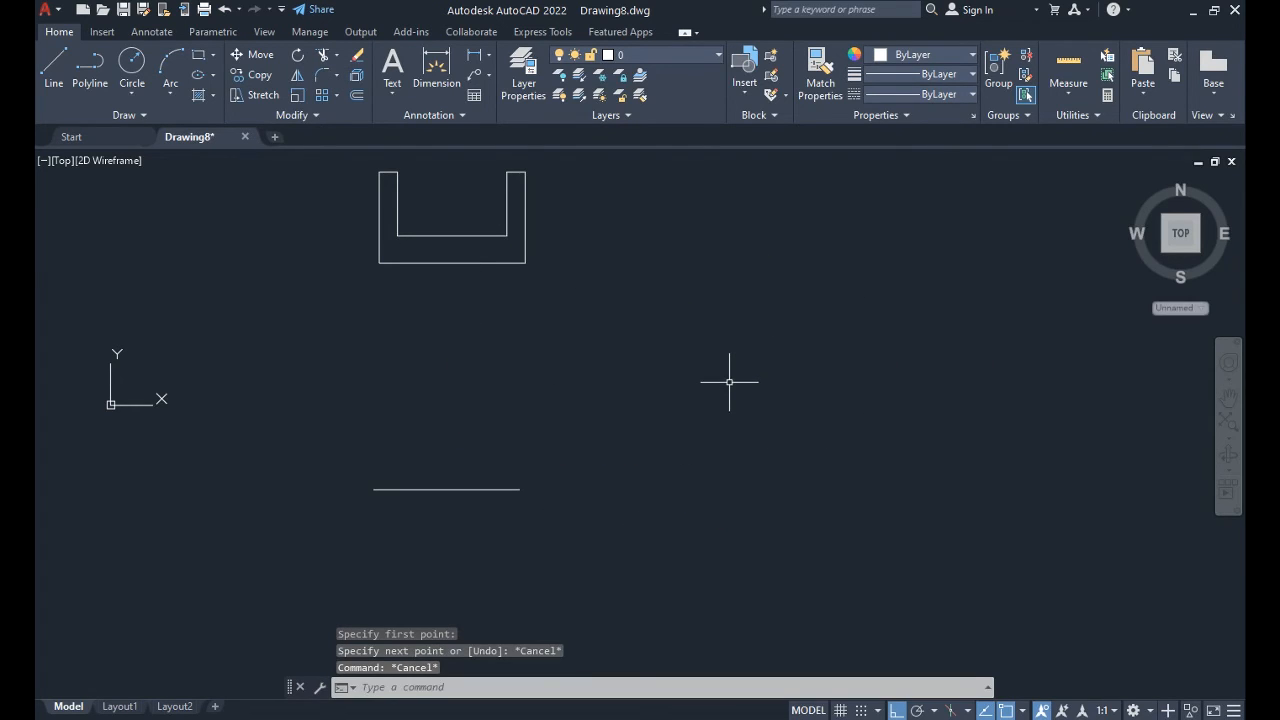
Step: Review the enabled object snap modes and preview the snap points on the lower horizontal line
right_click(1008, 713)
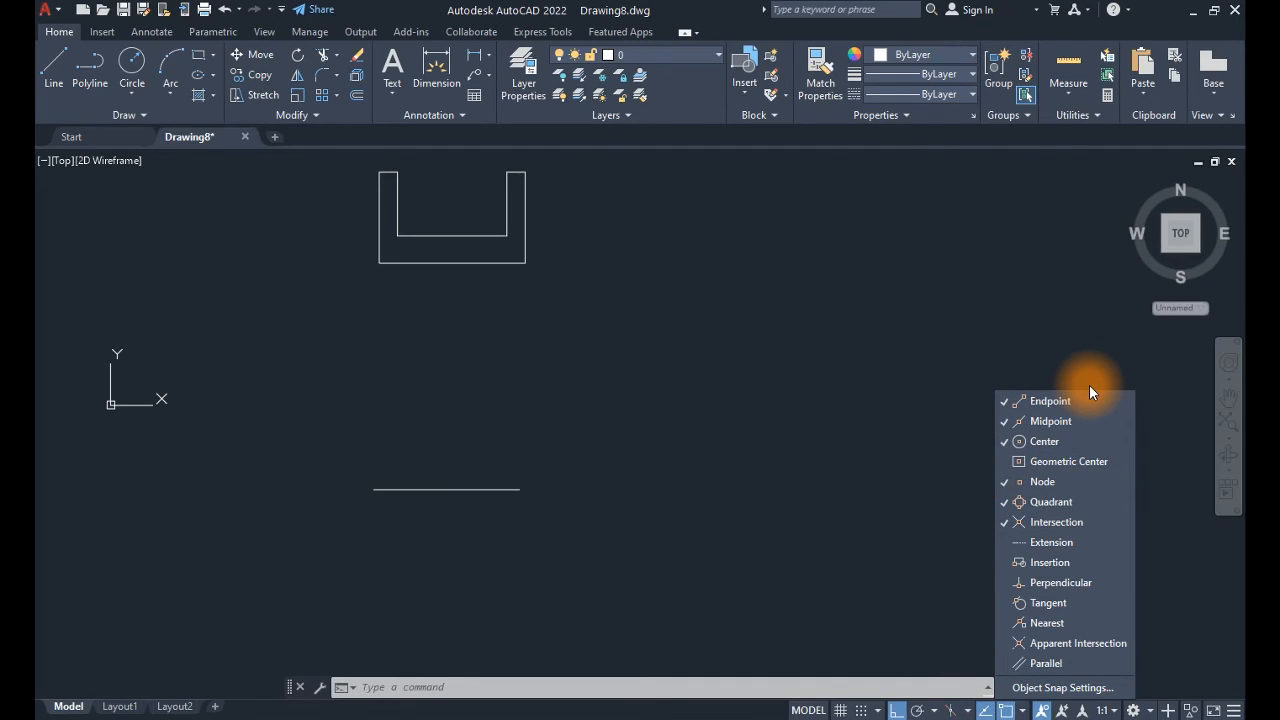
click(800, 495)
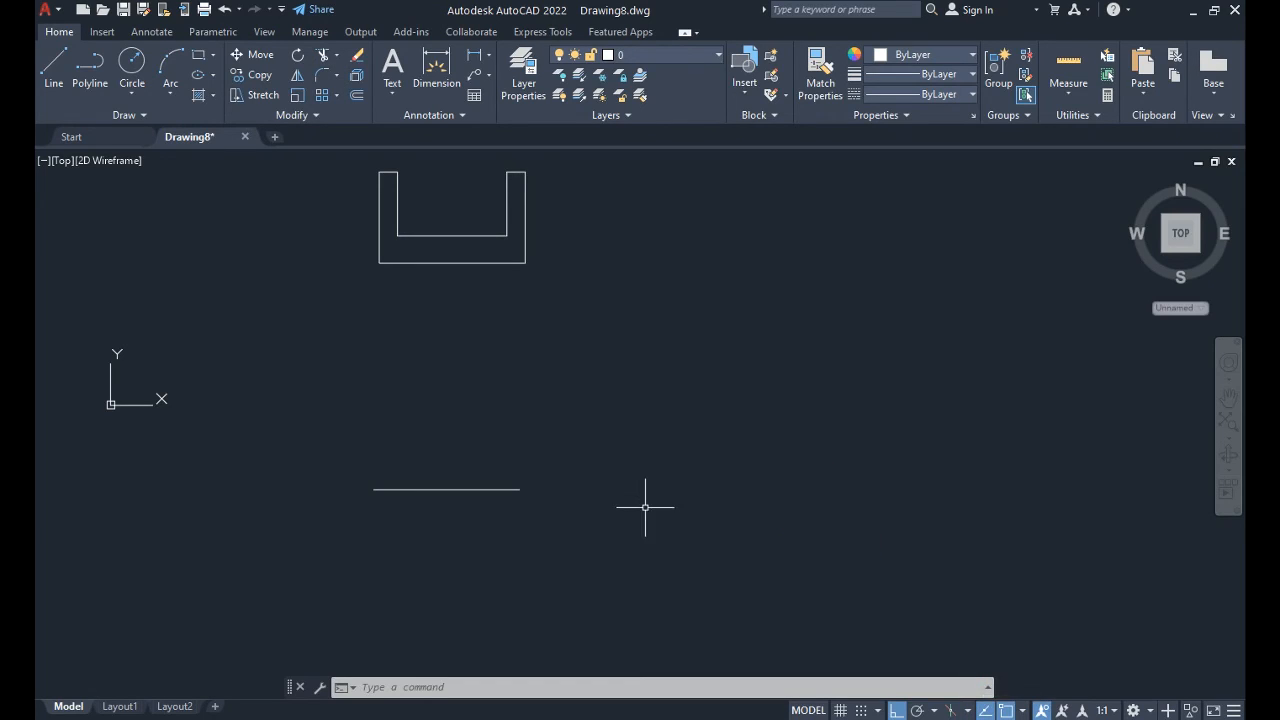
text(l)
key(Return)
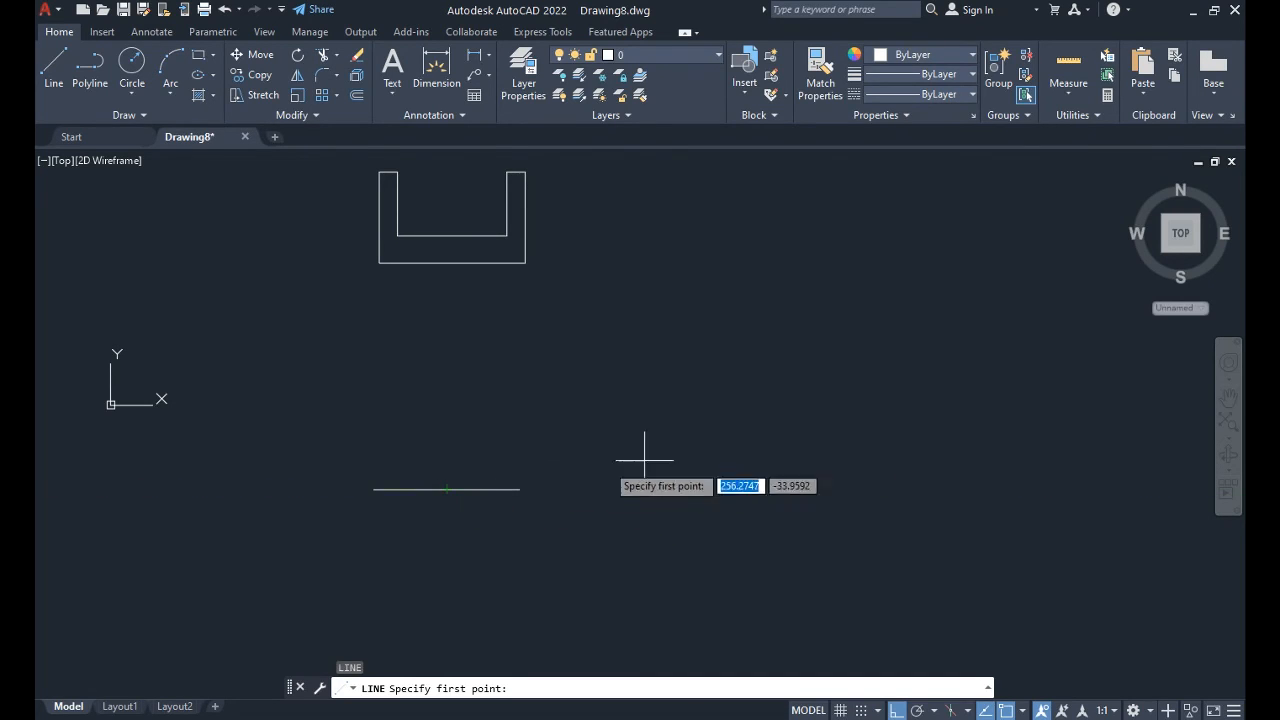
key(Escape)
Step: Toggle object snap off and back on, and draw a 50 mm segment upward from the right endpoint of the lower line
click(1005, 710)
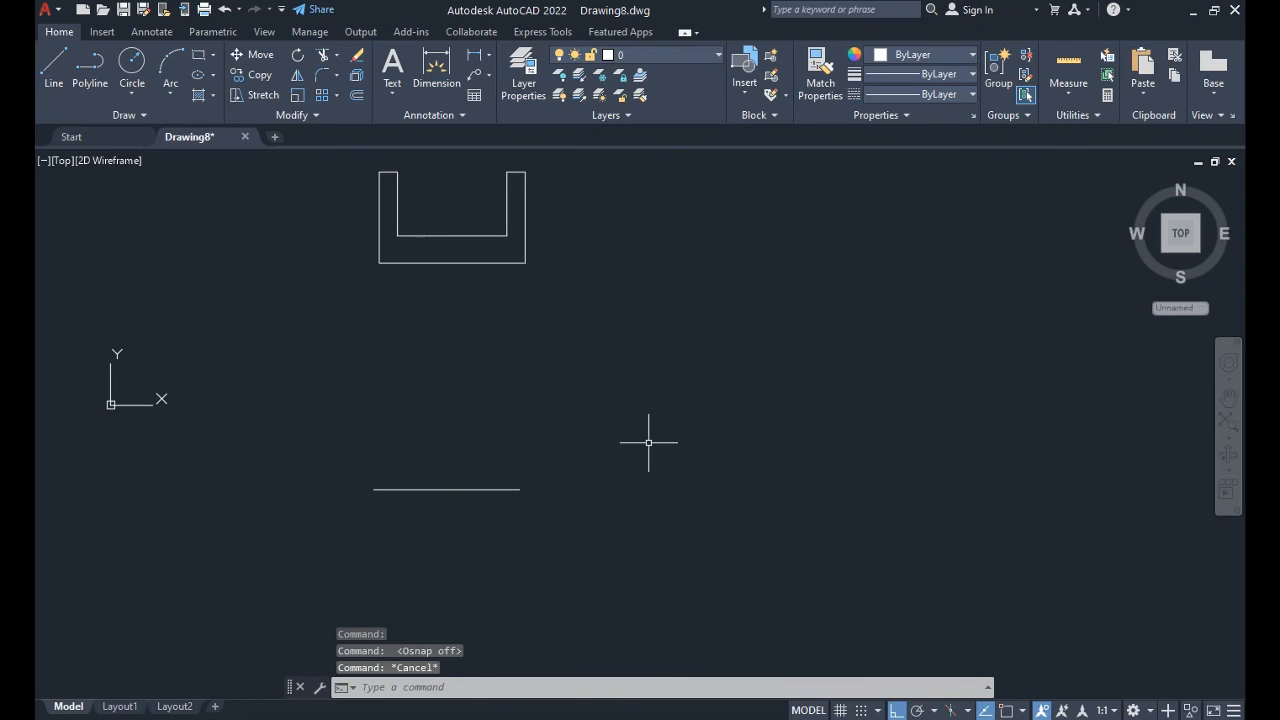
text(l)
key(Return)
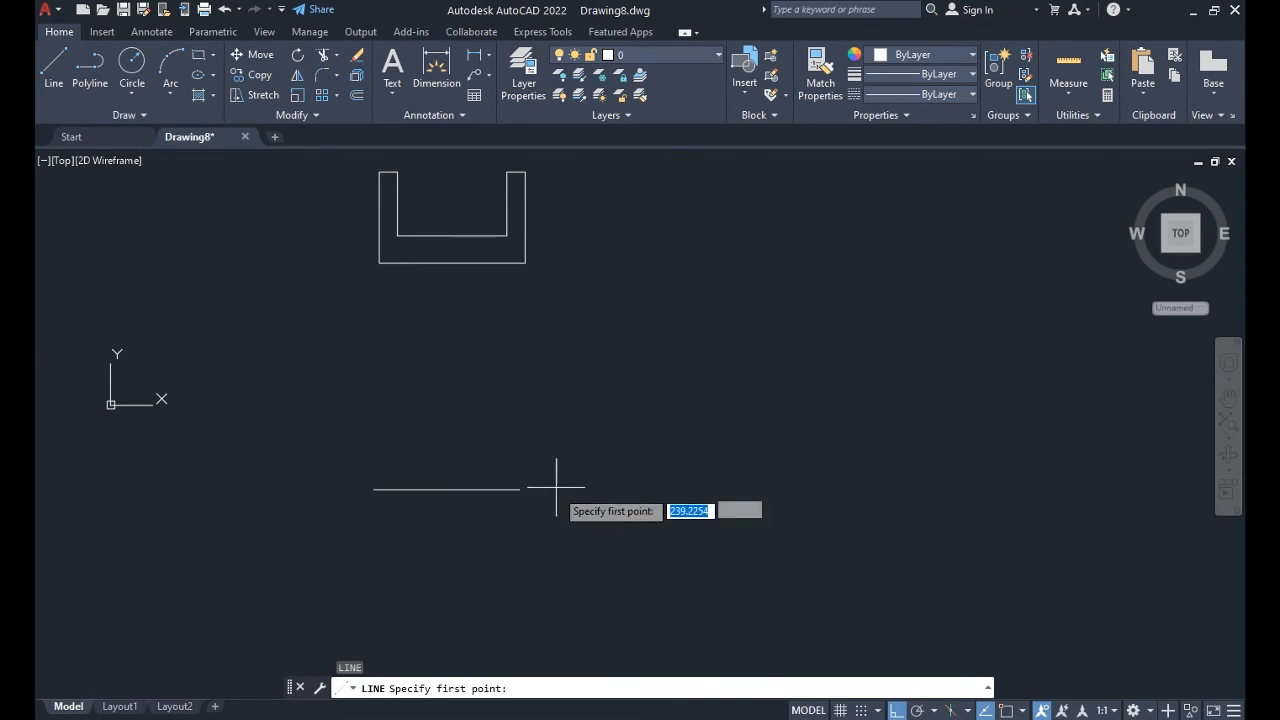
click(1005, 710)
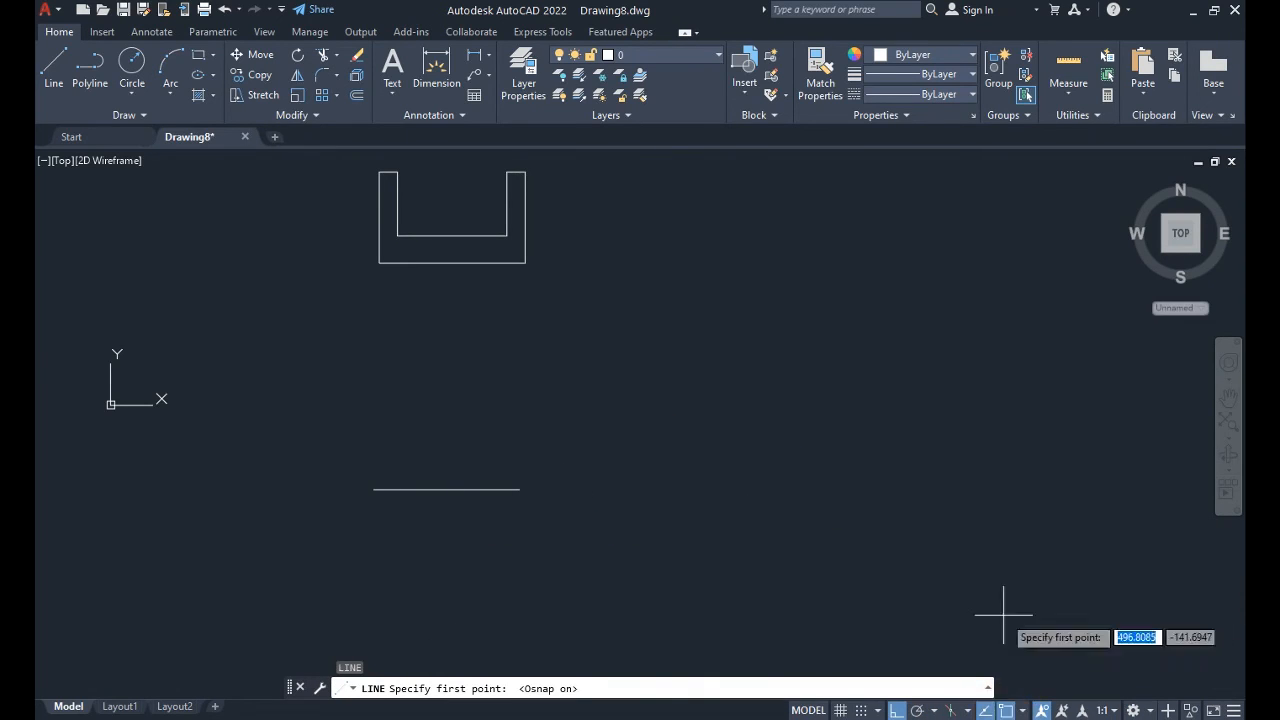
click(519, 489)
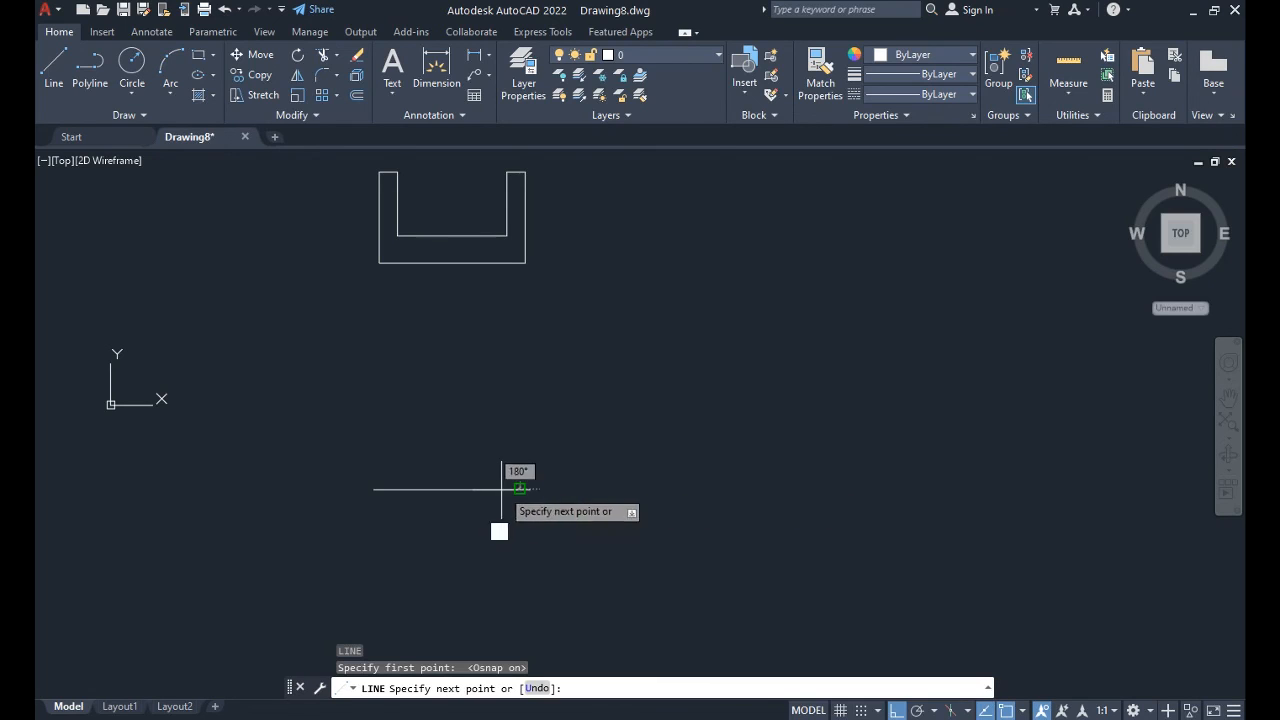
text(50)
click(523, 323)
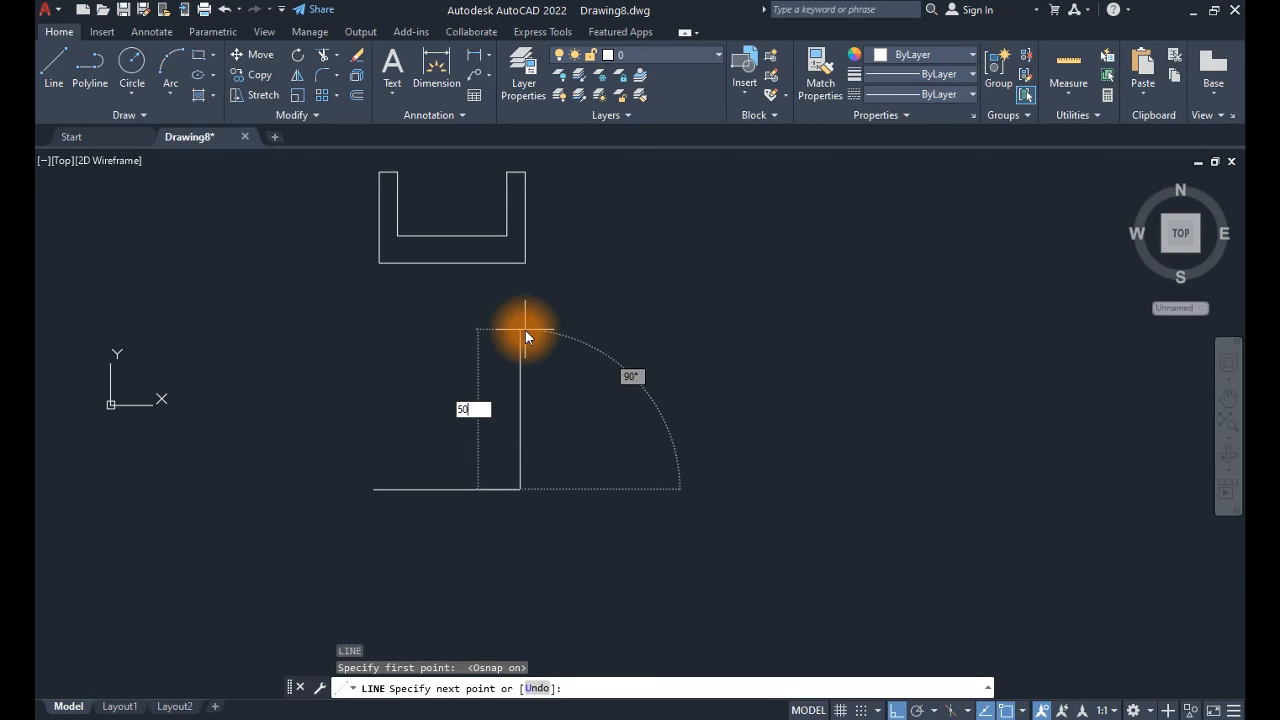
Step: Continue the line chain with a 10 mm segment to the left and a 35 mm segment downward
text(10)
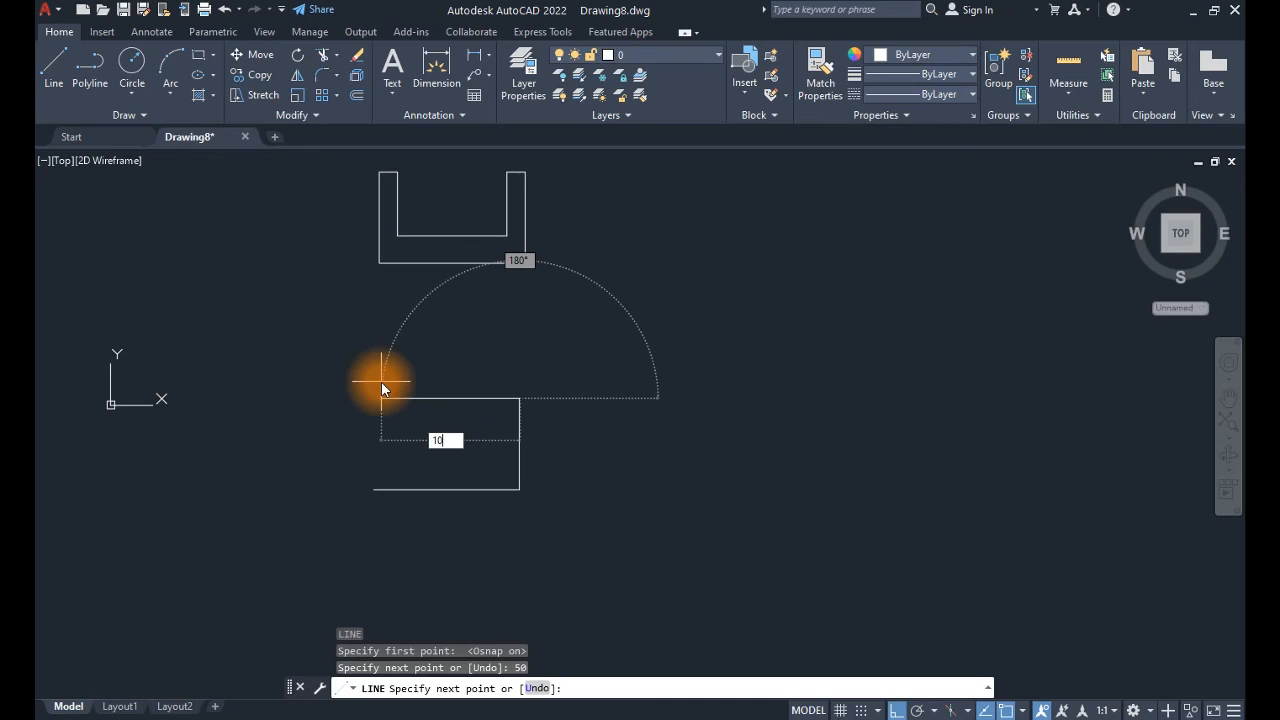
key(Return)
text(35)
key(Return)
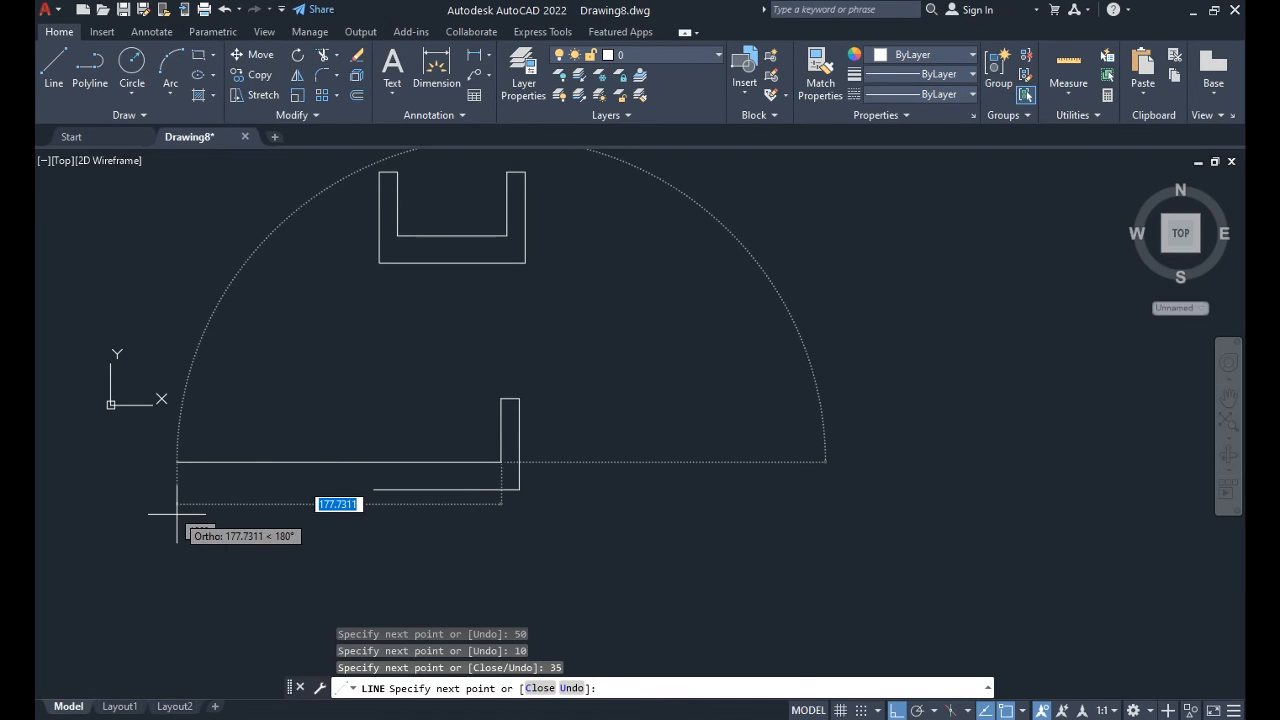
Step: Continue the line chain with segments 60 mm to the left, 35 mm upward and 10 mm to the left
text(60)
key(Return)
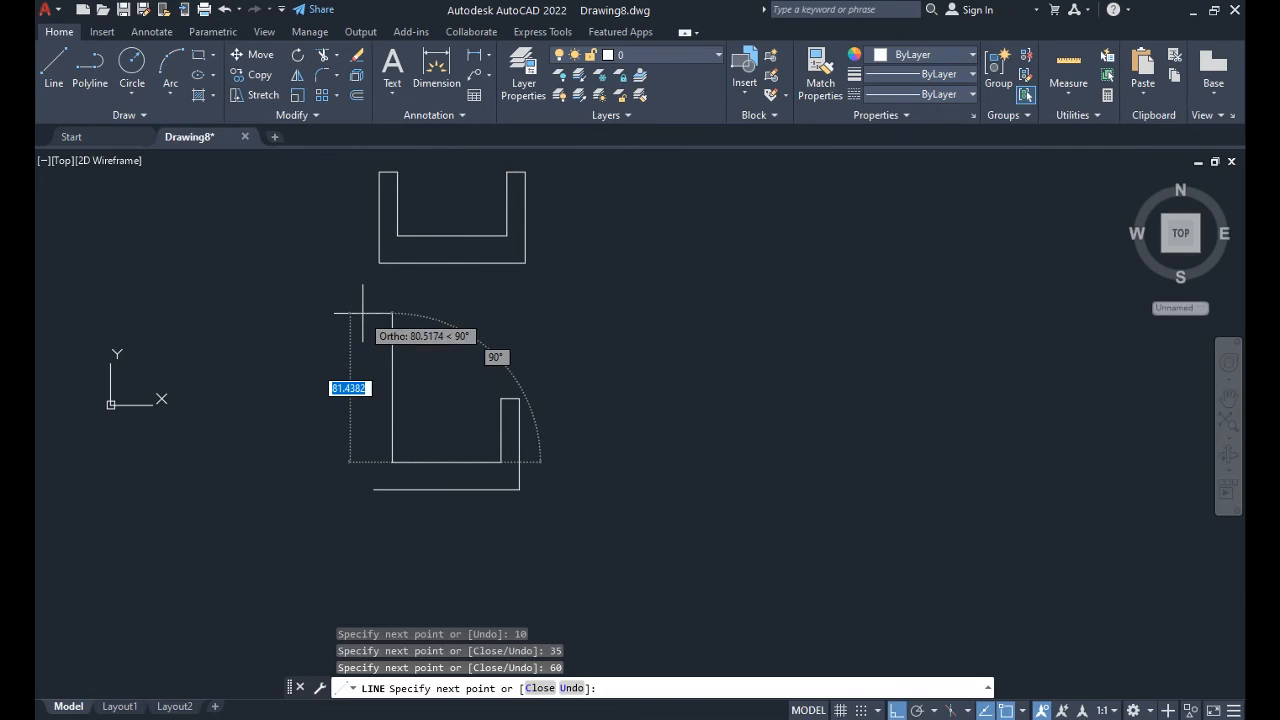
text(35)
key(Return)
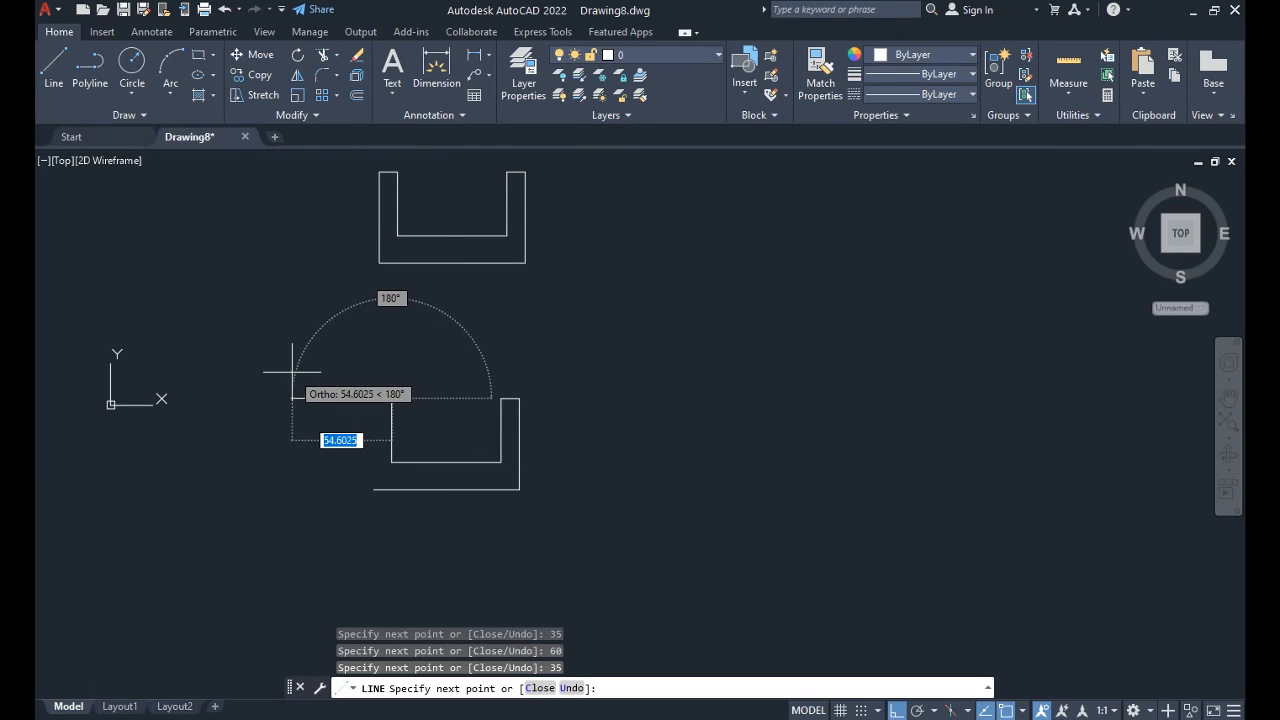
text(10)
key(Return)
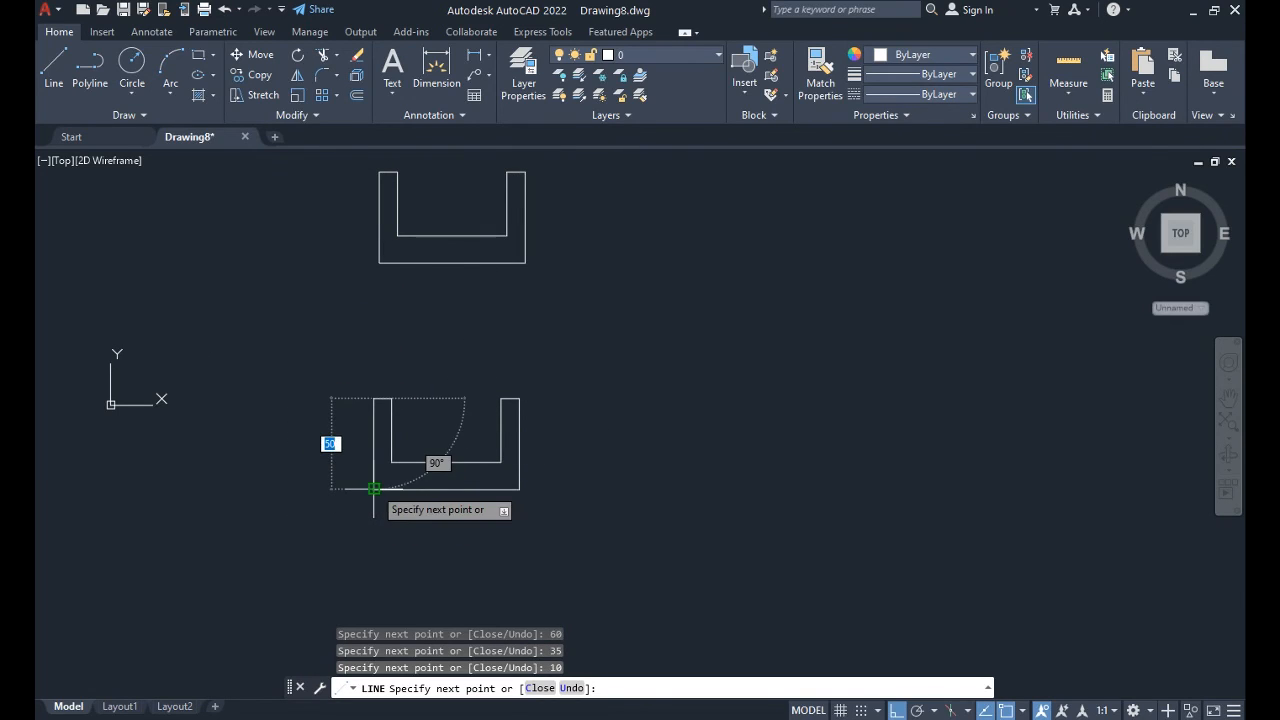
Step: Finish the lower U outline at the lower line's left endpoint, and erase the three lines of its left arm
key(Escape)
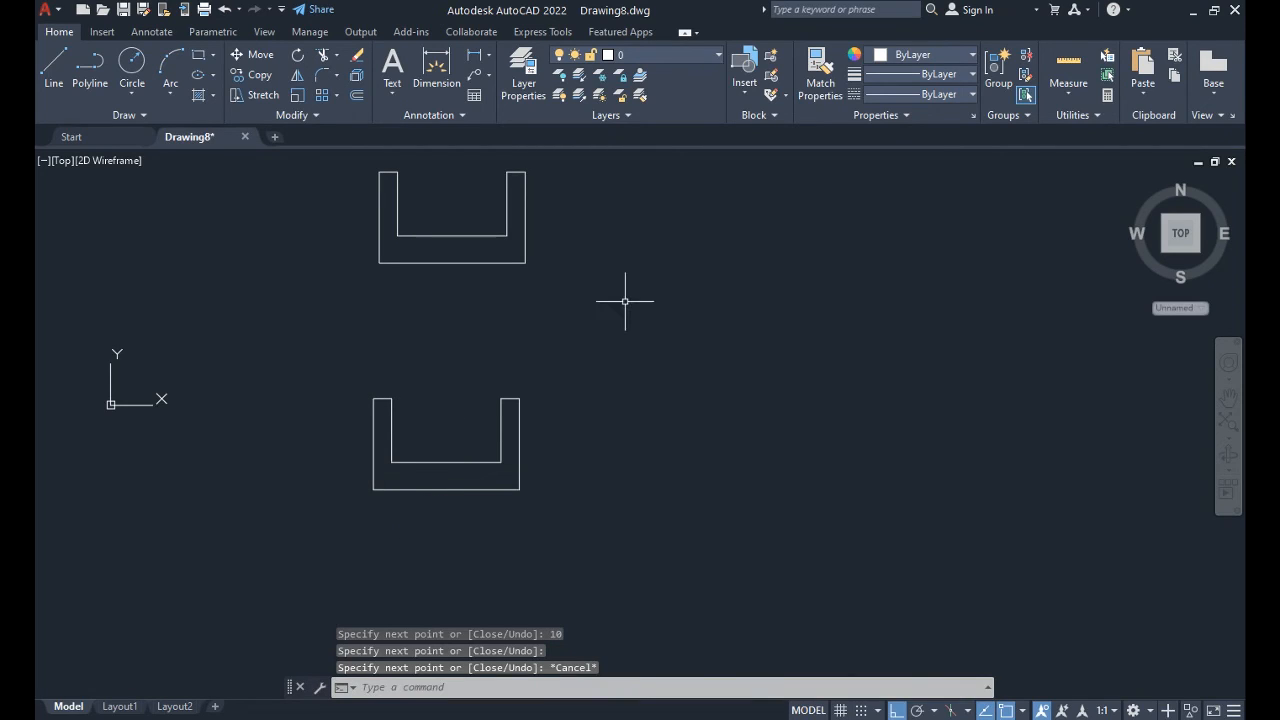
click(423, 375)
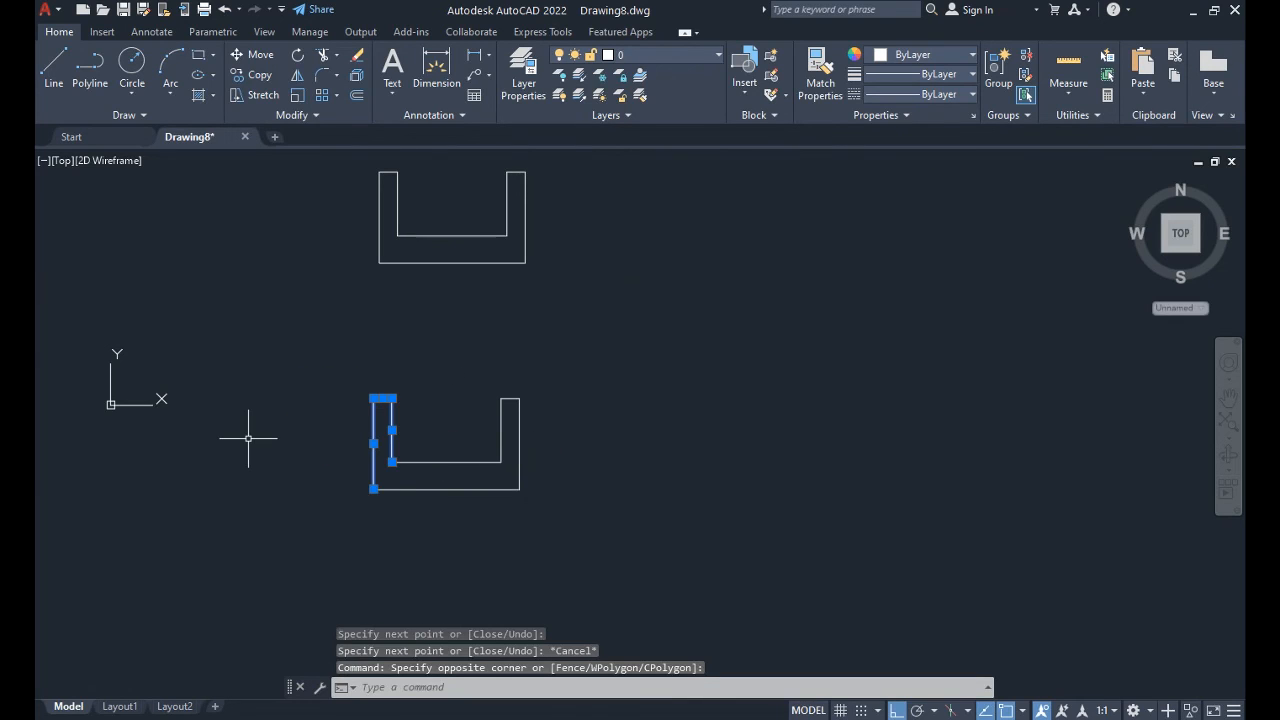
text(E)
key(Return)
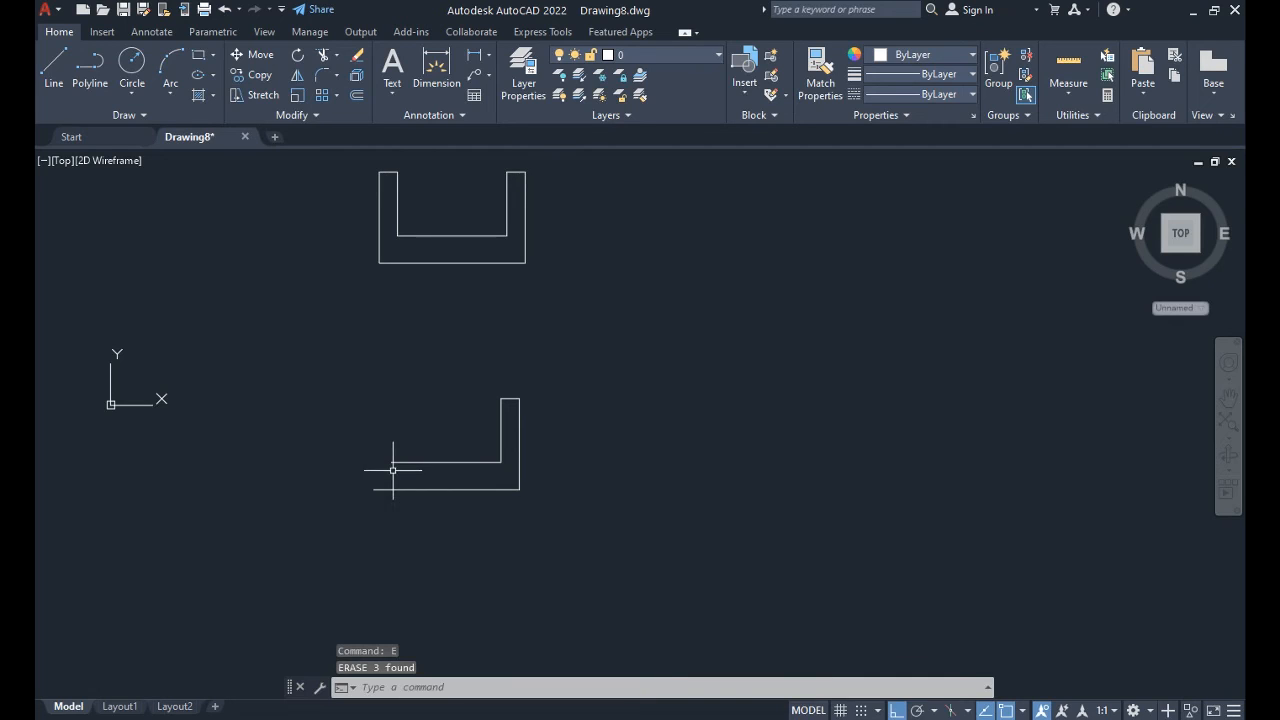
Step: Redraw the left arm from the inner line's left endpoint, tracking the right arm's top and the lower line's left endpoint, and close it there
text(L)
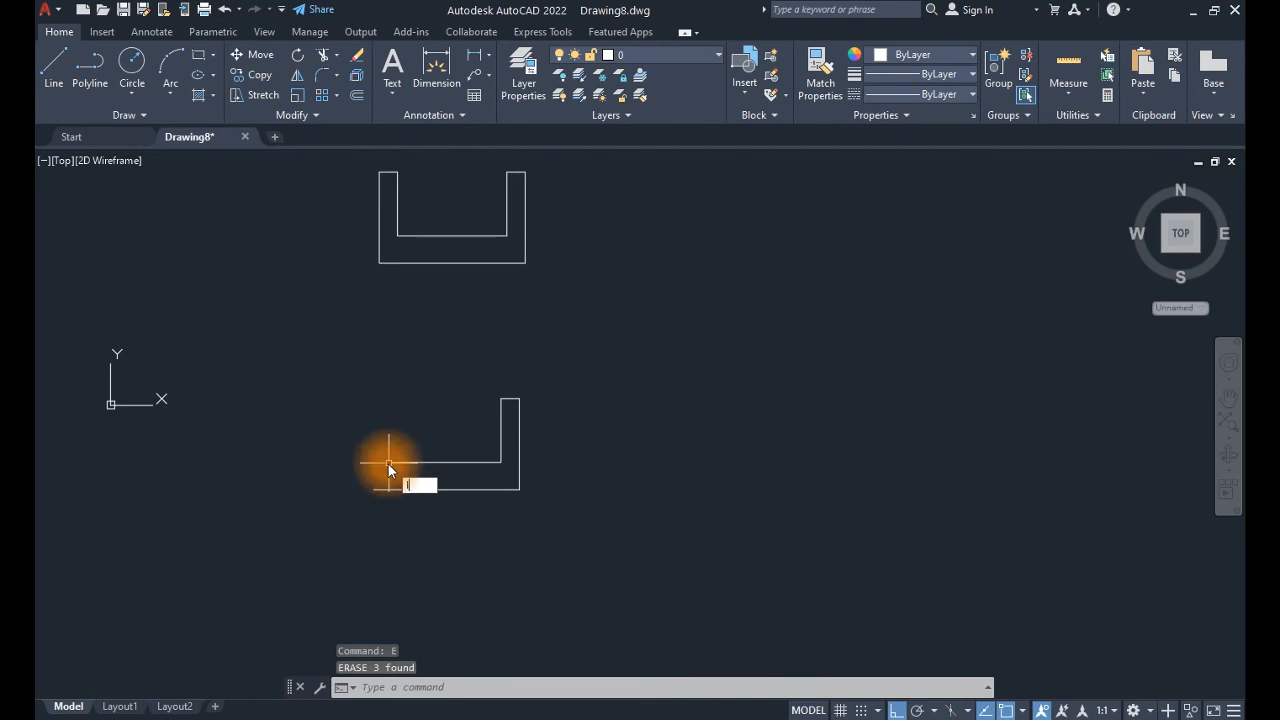
key(Return)
click(389, 456)
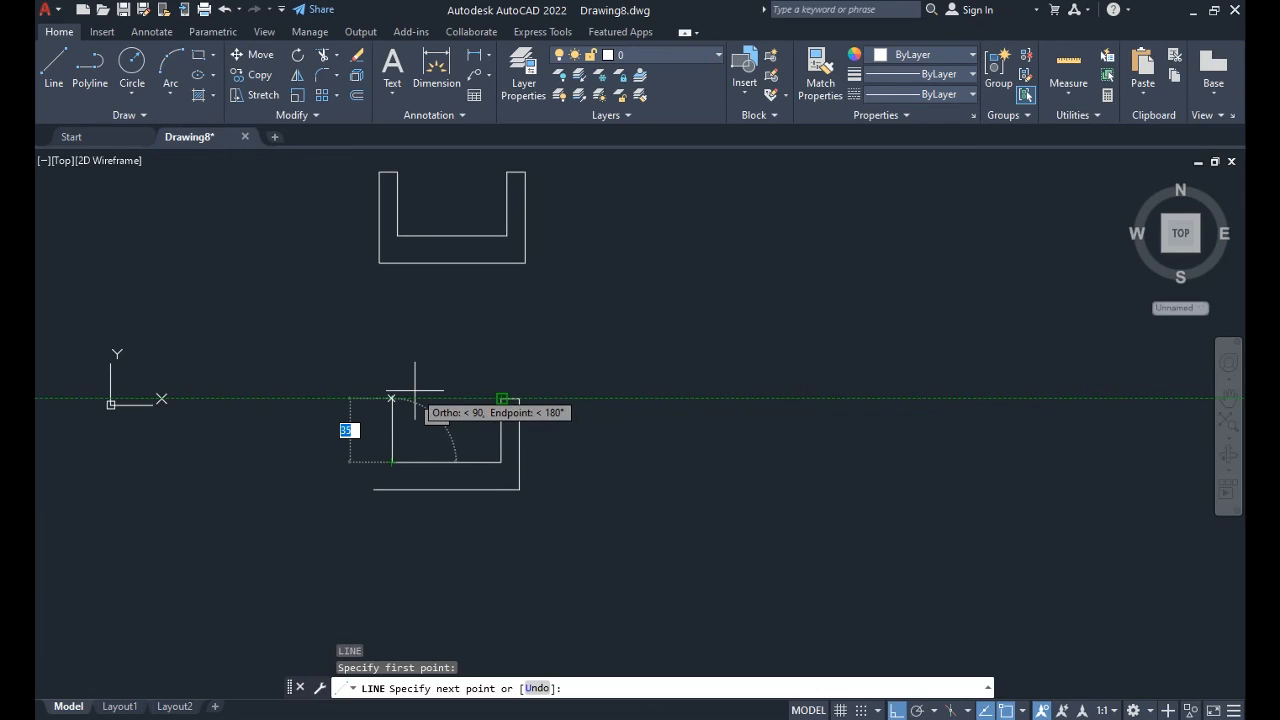
click(416, 386)
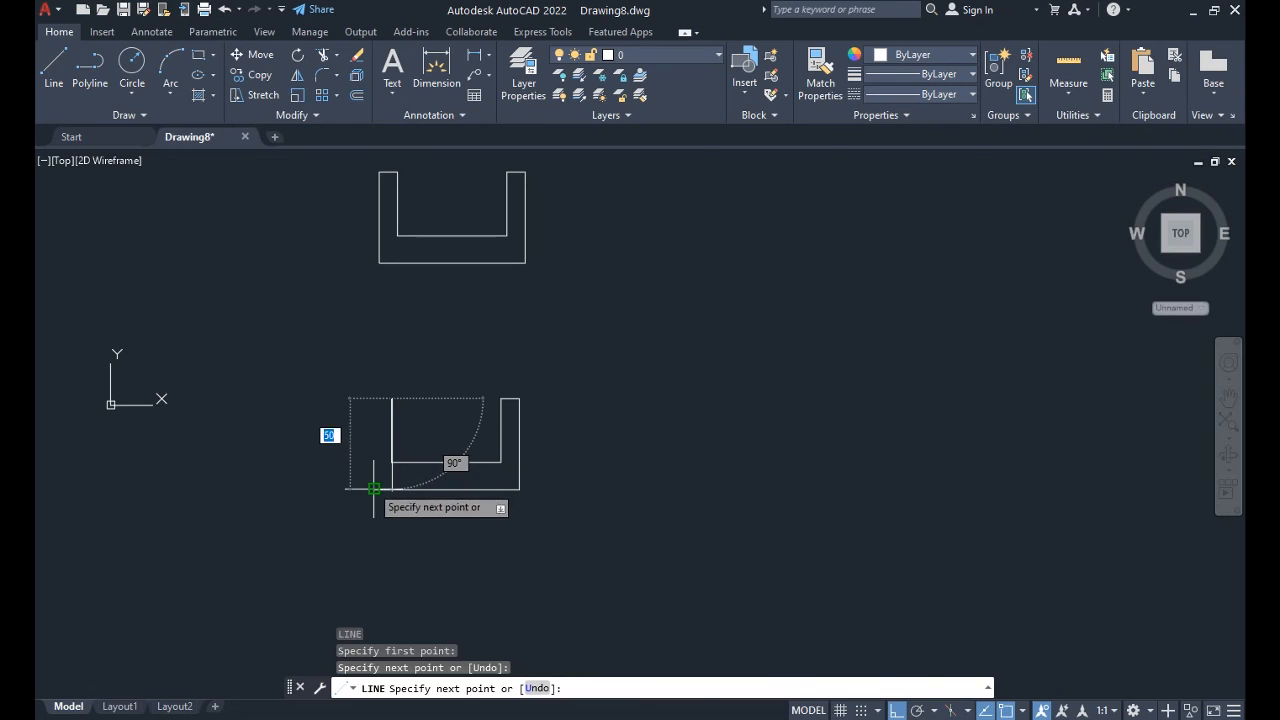
click(374, 399)
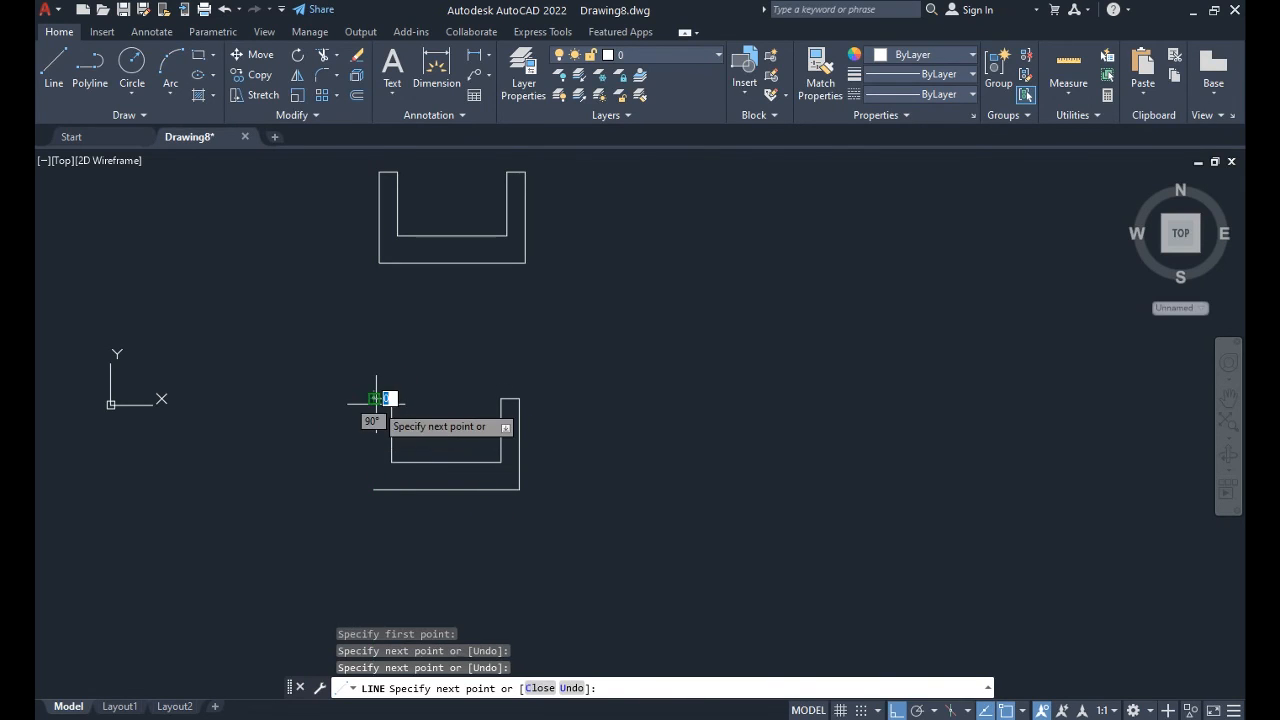
click(374, 489)
key(Escape)
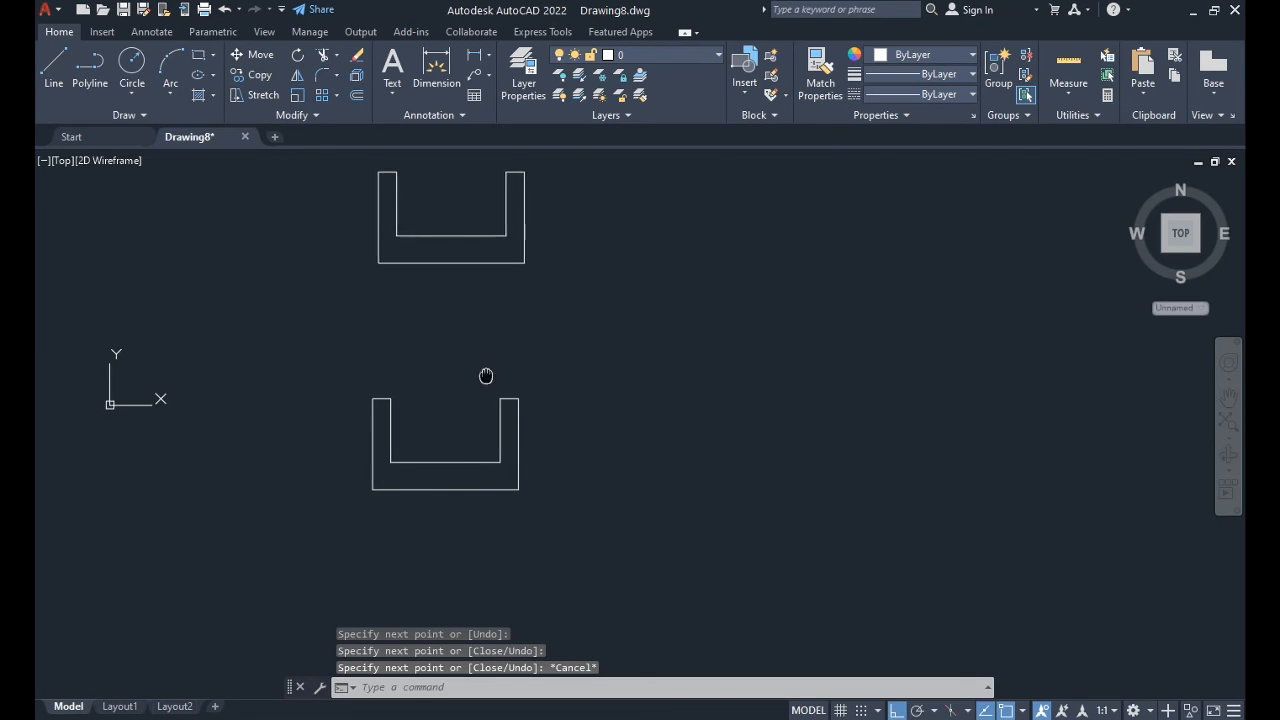